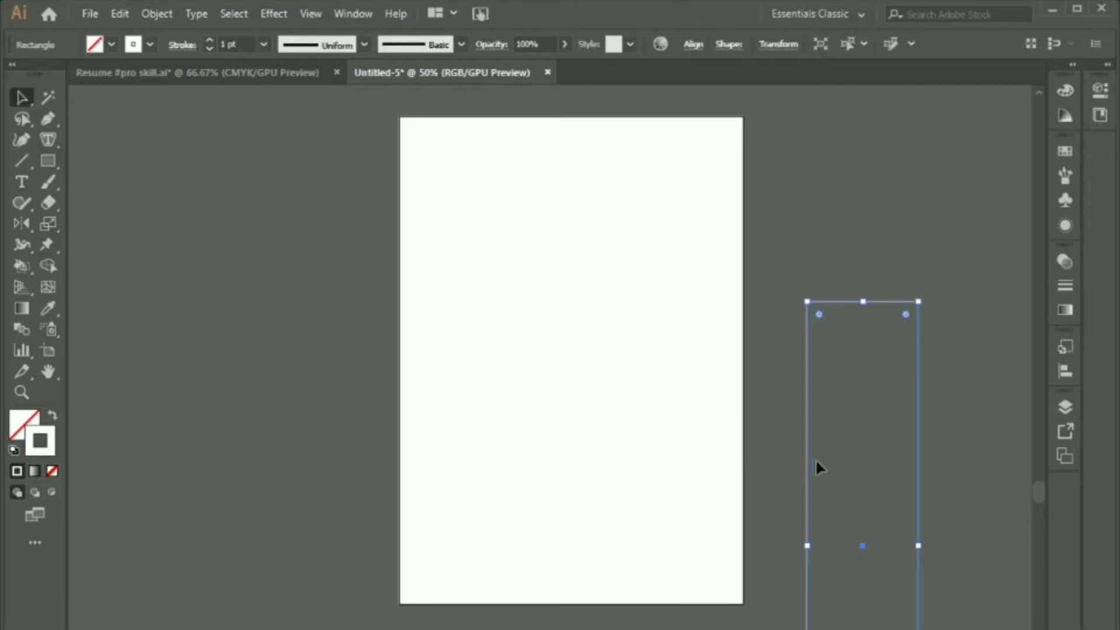
Step: Fill the tall rectangle white and align it with the top of the artboard
key(shift+x)
drag(846, 502, 802, 315)
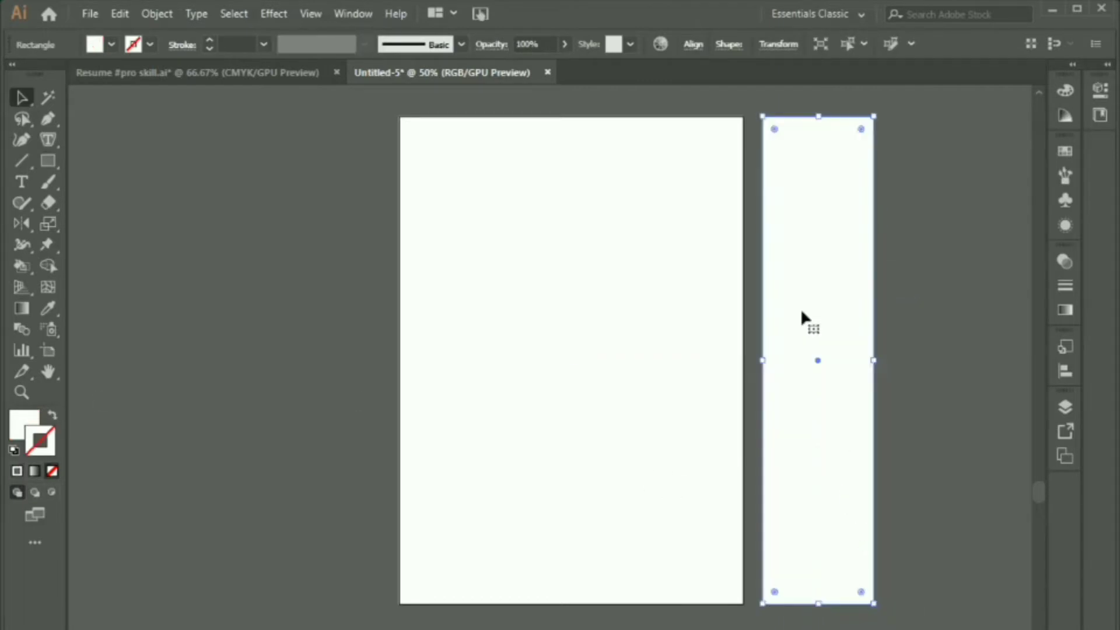
click(241, 217)
Step: Bring the blue gradient square over from Resume #pro skill.ai and apply its gradient to the rectangle
click(233, 69)
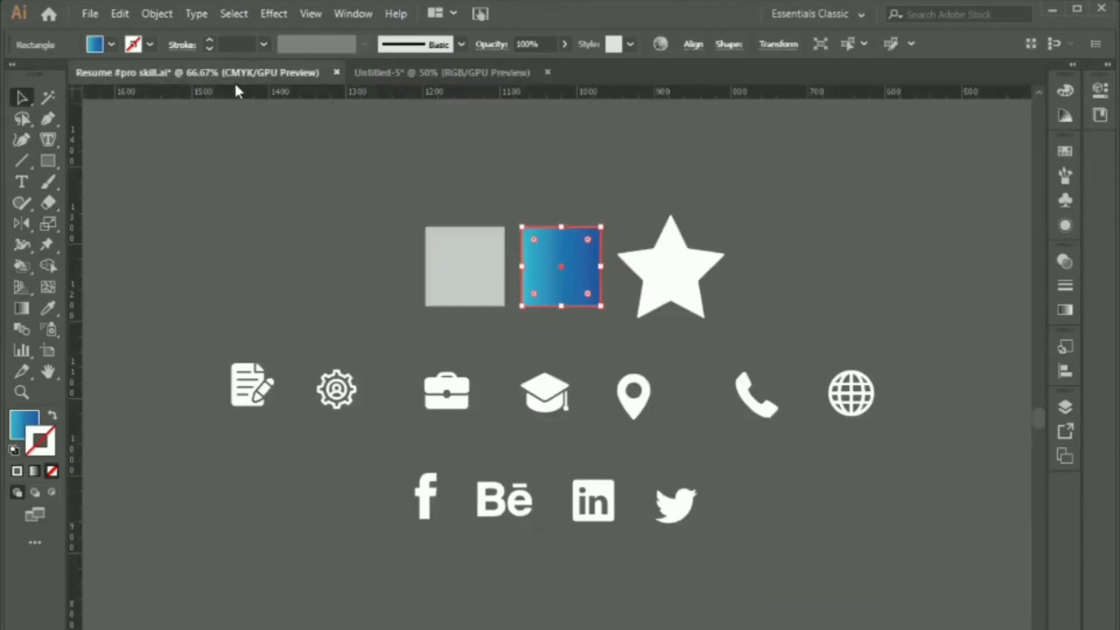
click(399, 281)
drag(586, 285, 275, 303)
click(809, 311)
key(i)
click(278, 270)
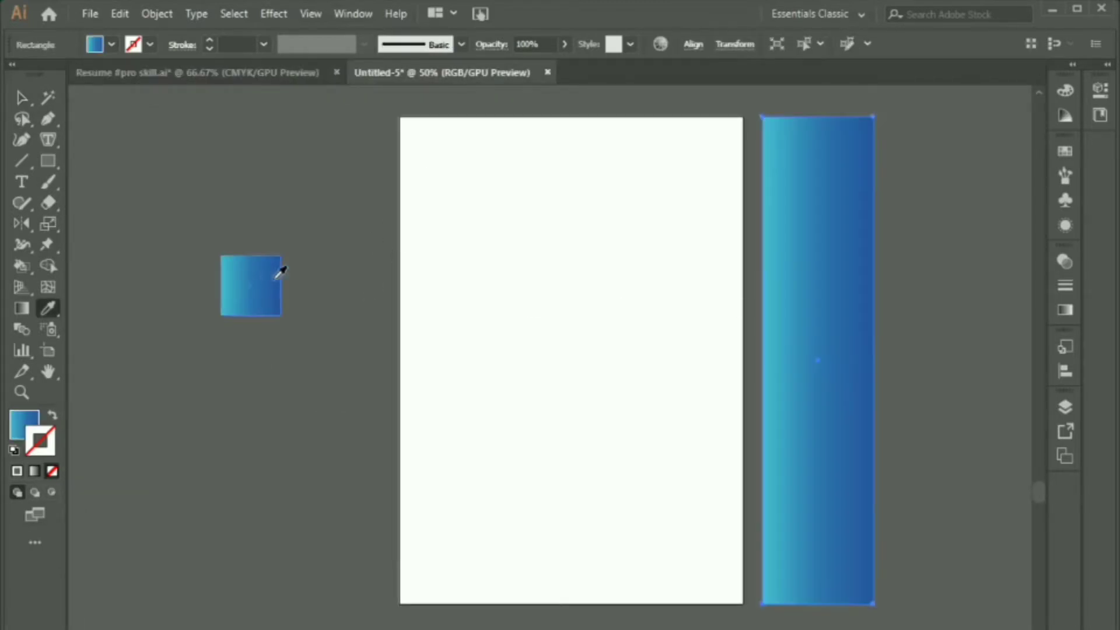
Step: Move the gradient rectangle onto the artboard's left edge and round all four corners
key(v)
click(346, 338)
drag(855, 339, 495, 338)
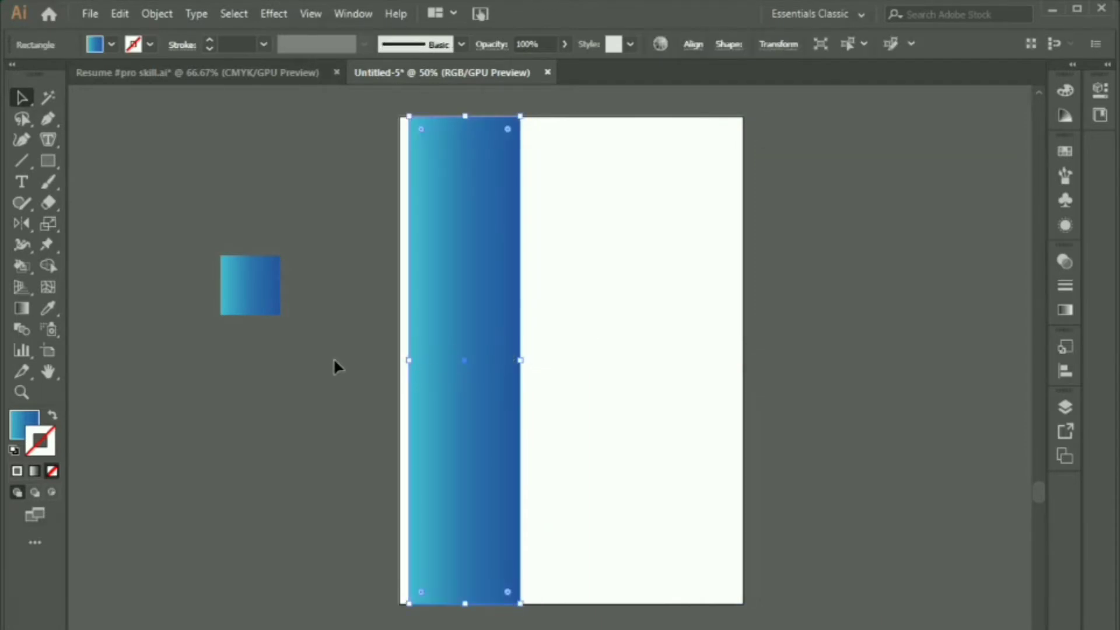
click(334, 360)
click(452, 213)
mouse_move(422, 129)
mouse_down()
mouse_move(416, 135)
mouse_move(746, 518)
mouse_move(742, 603)
mouse_up()
click(323, 223)
key(m)
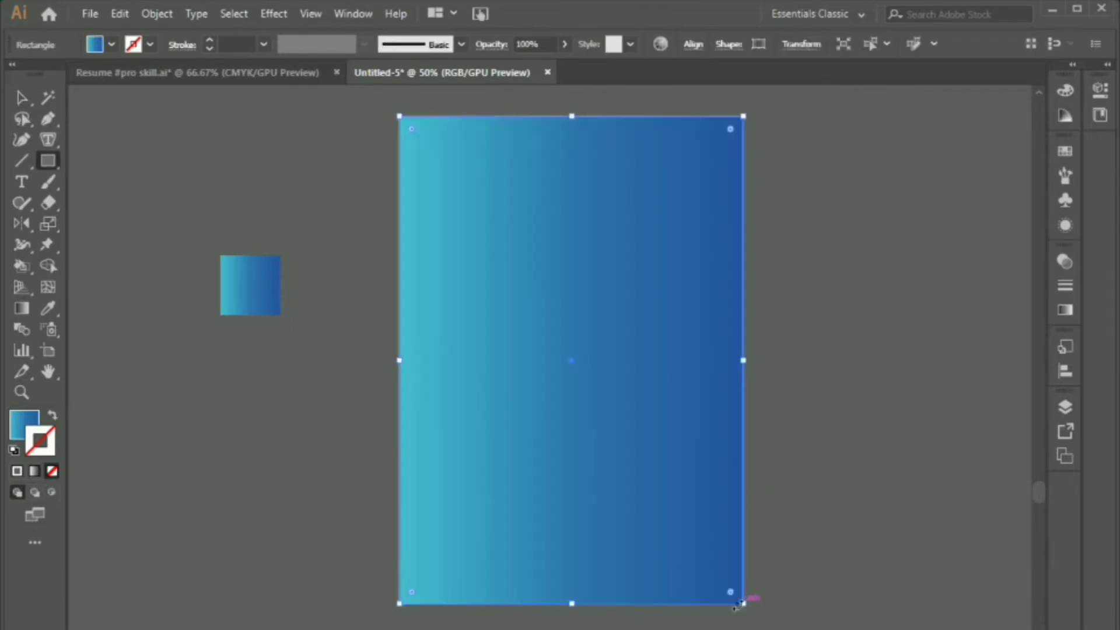
Step: Offset the page rectangle inward by -28 pt and turn the offset outline into margin guides
key(v)
click(52, 415)
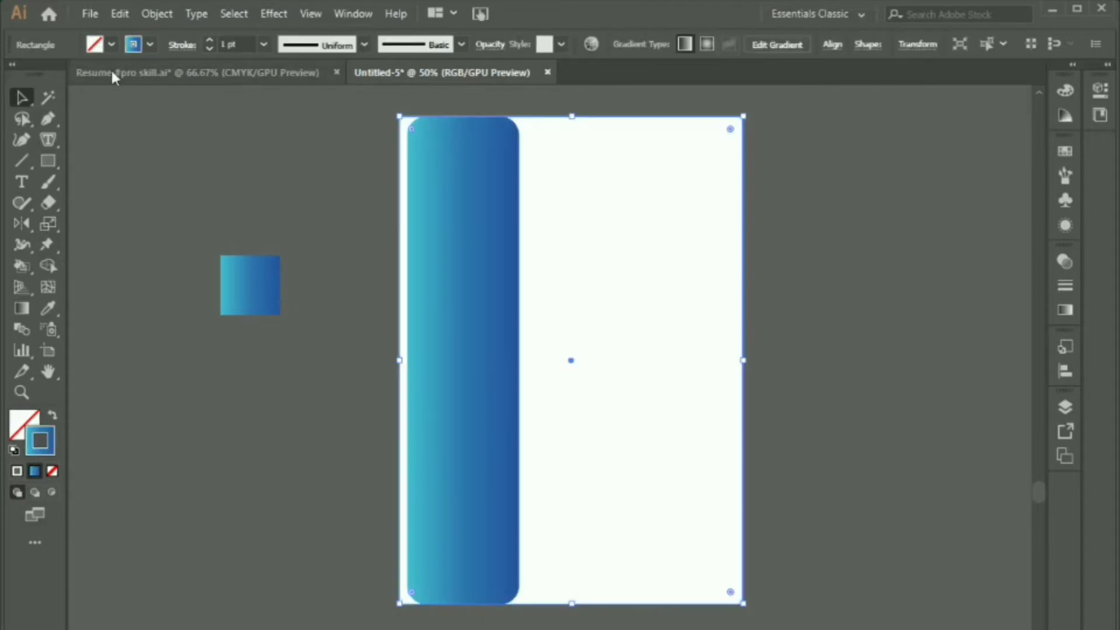
click(153, 13)
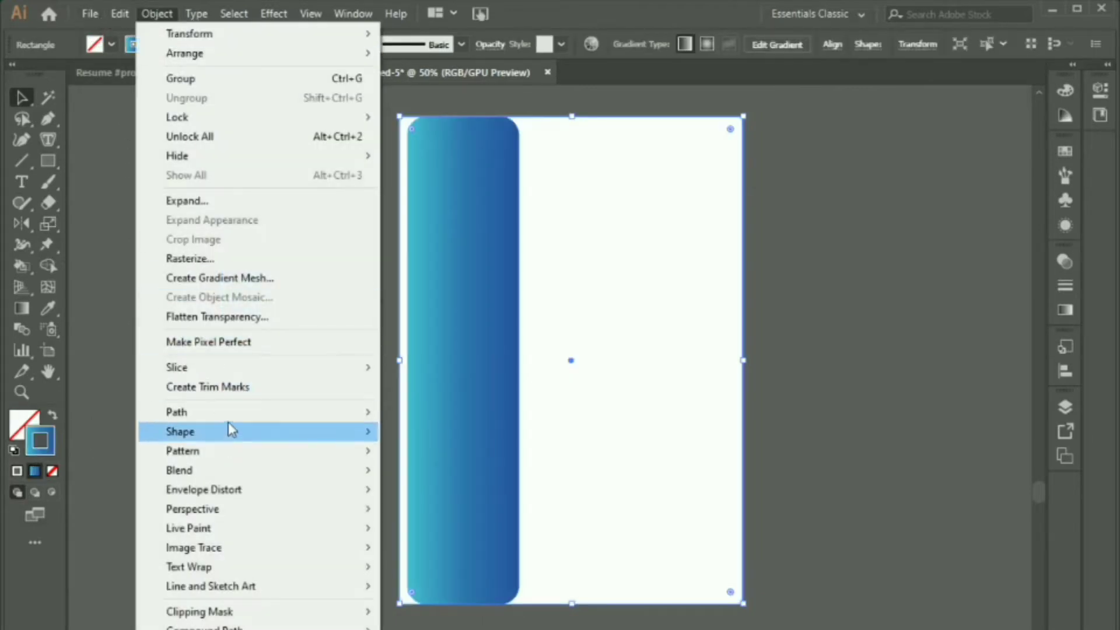
mouse_move(245, 419)
click(437, 476)
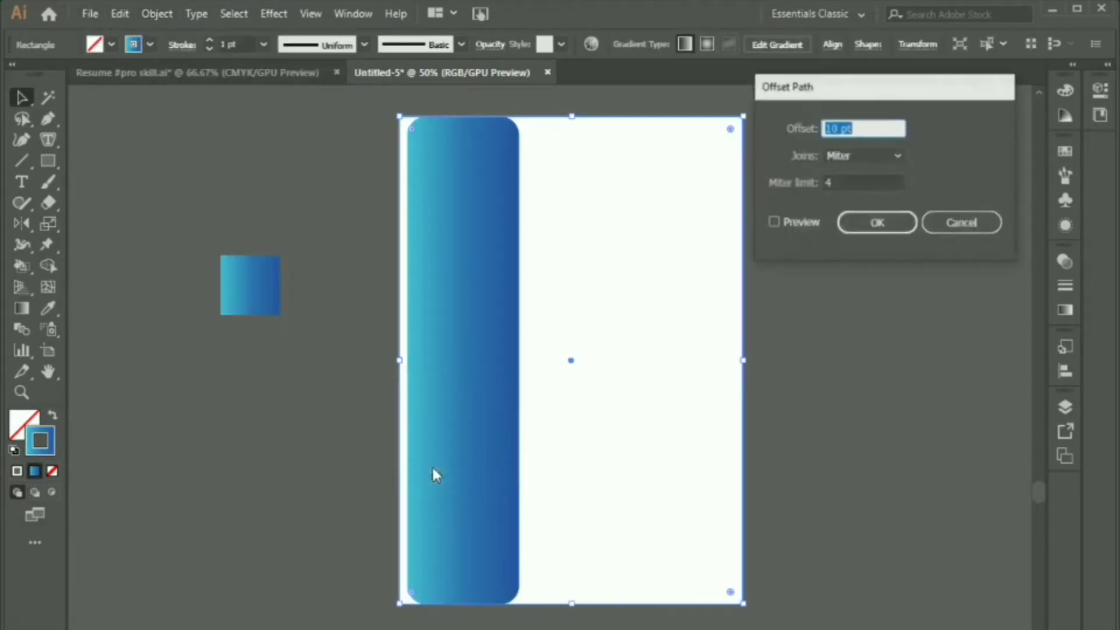
click(772, 222)
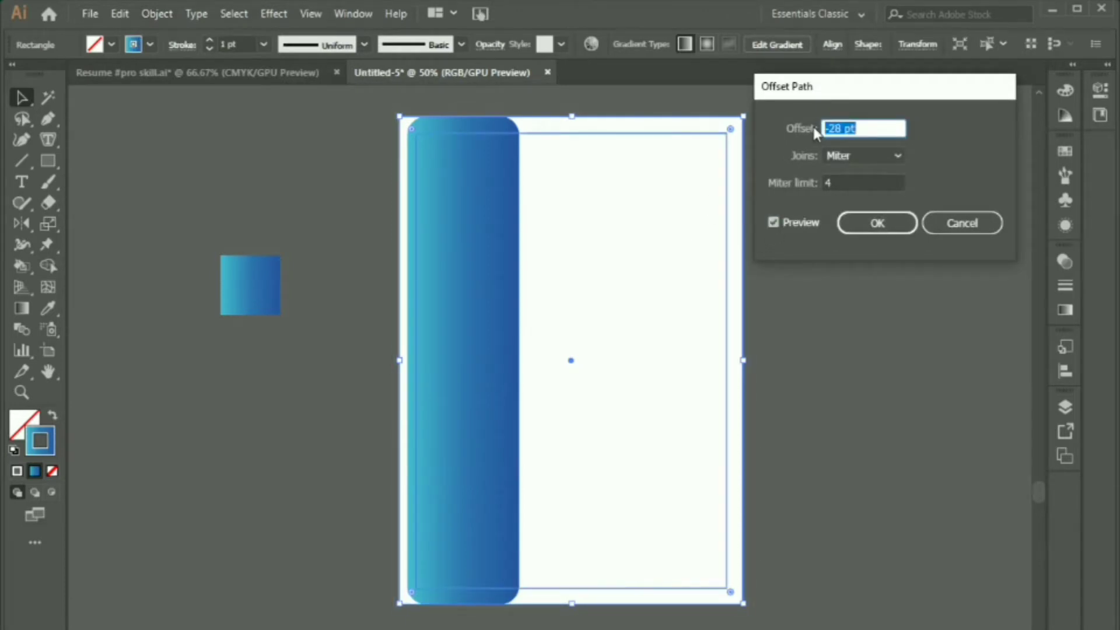
click(878, 227)
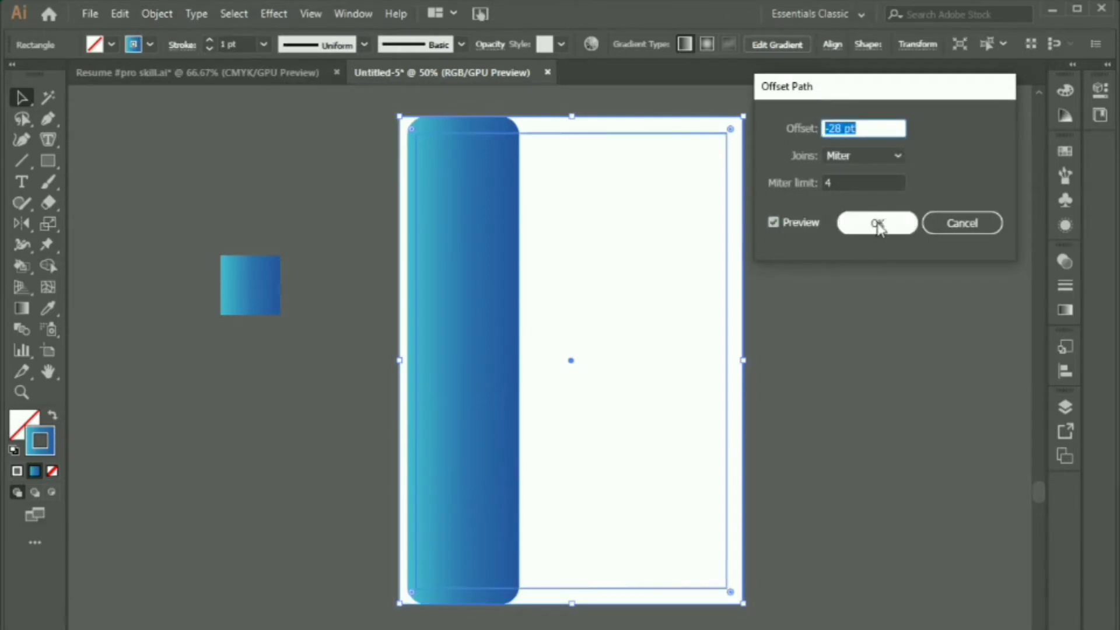
right_click(664, 135)
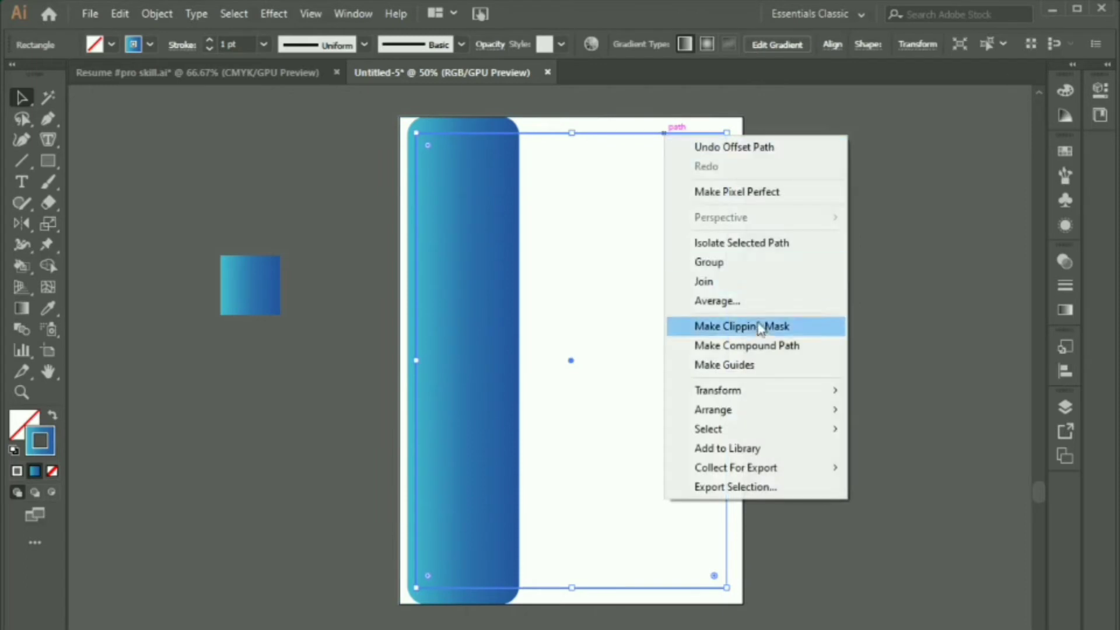
click(776, 365)
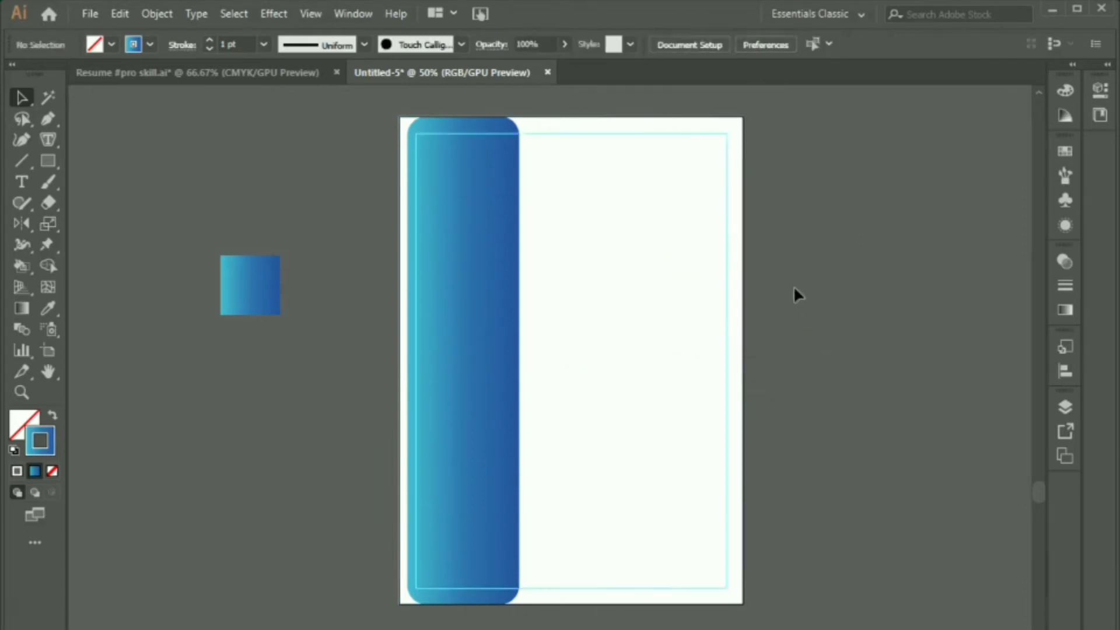
Step: Draw a small circle near the page top with the blue gradient fill and no outline
key(m)
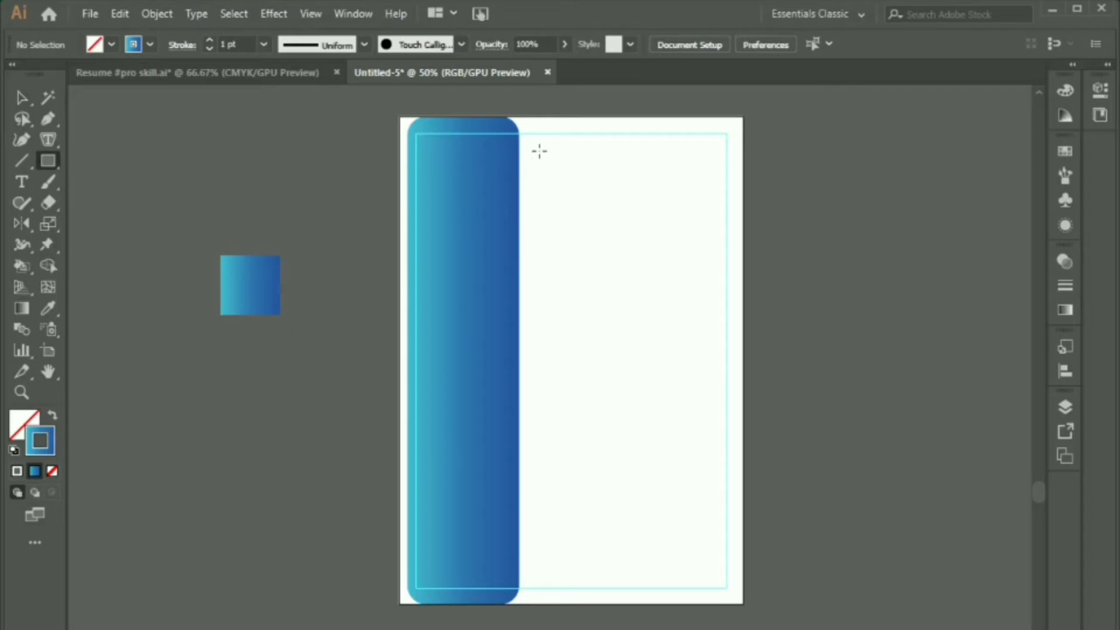
drag(539, 152, 550, 155)
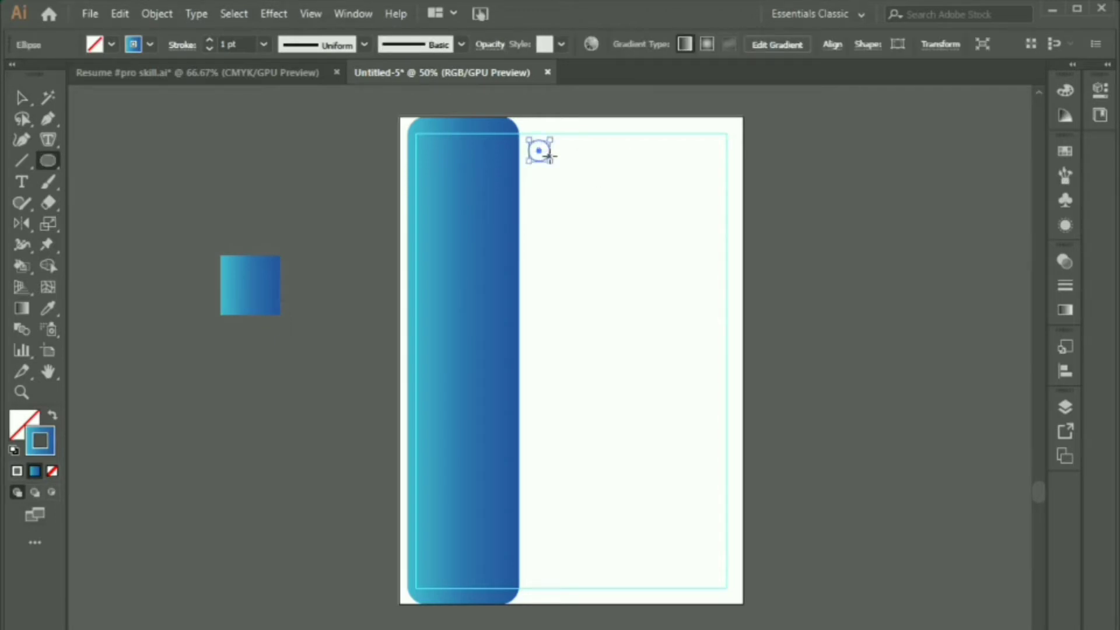
key(v)
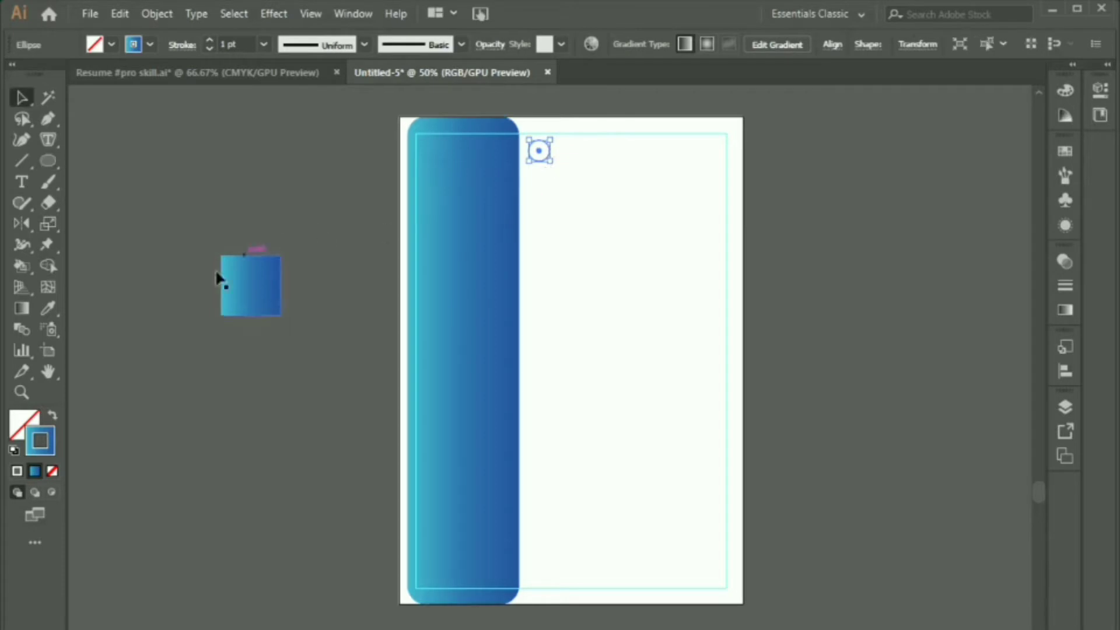
click(52, 418)
click(236, 408)
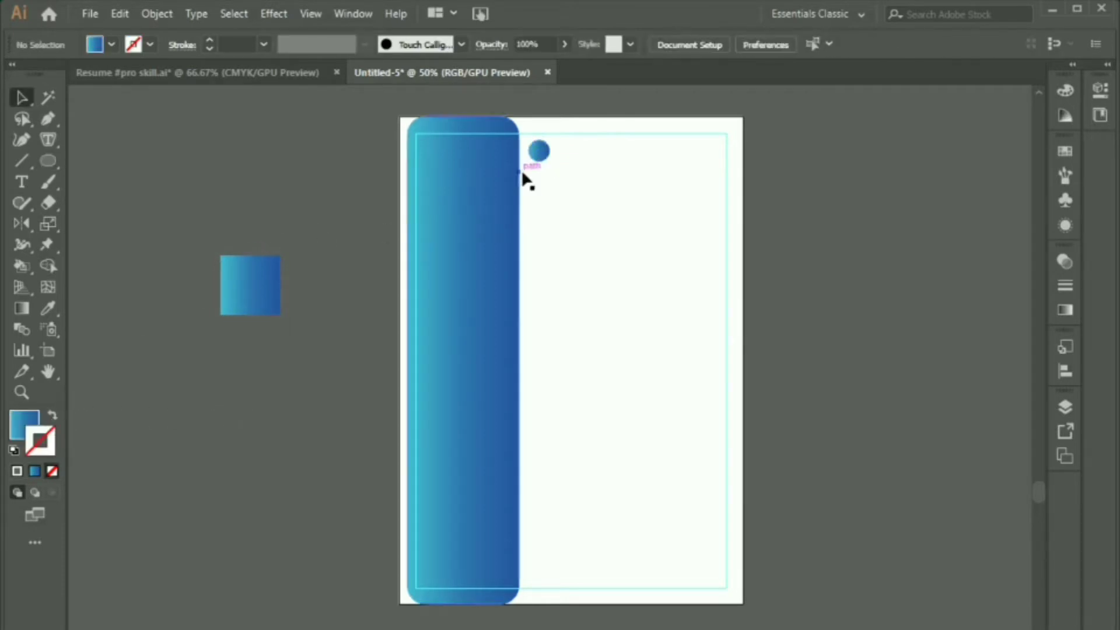
Step: Add a text object reading 'Experience' below the circle
key(t)
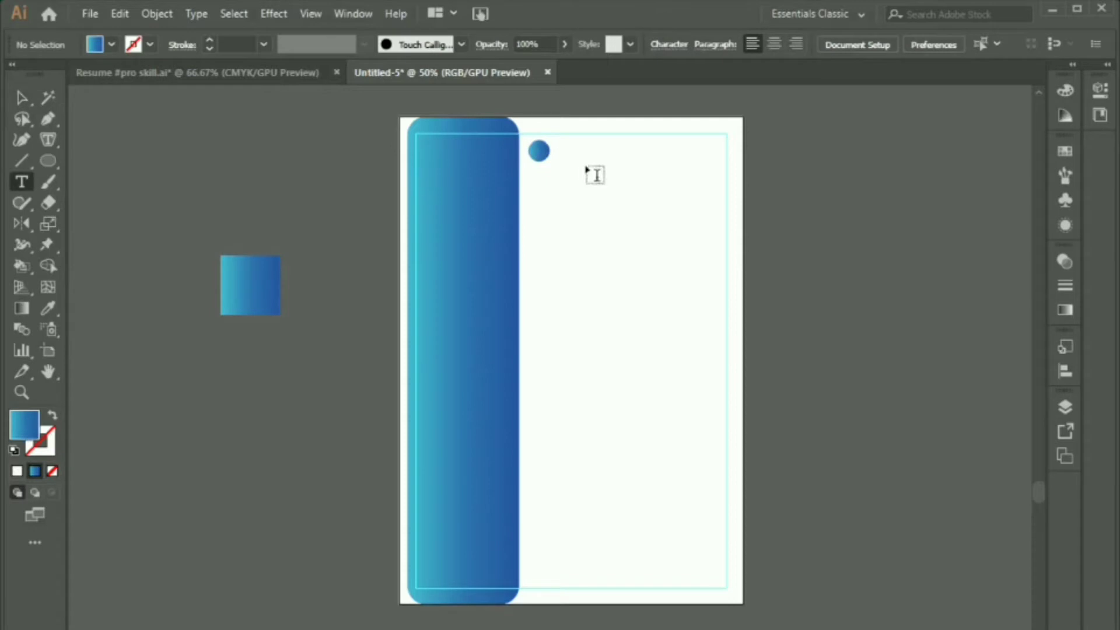
click(556, 209)
click(21, 98)
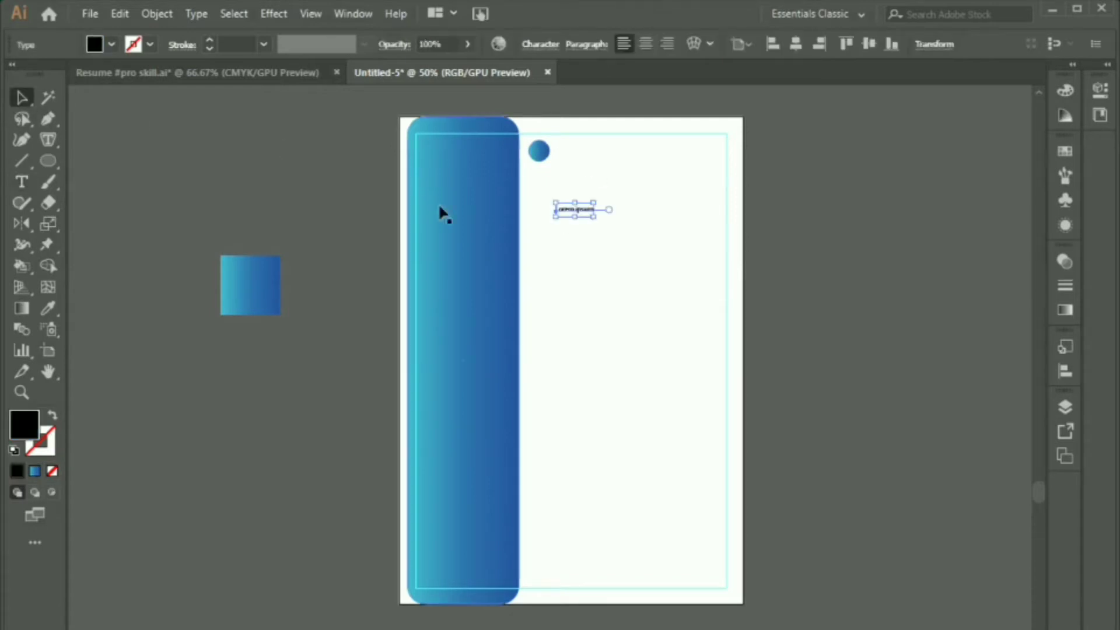
drag(575, 213, 580, 227)
double_click(581, 227)
key(ctrl+a)
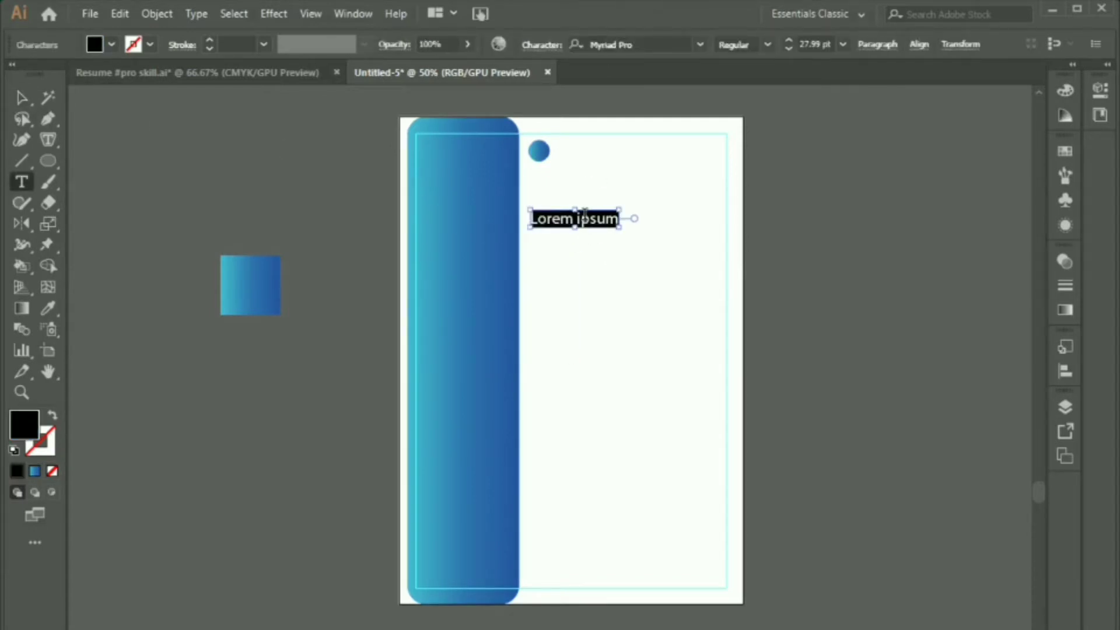
text(Expe)
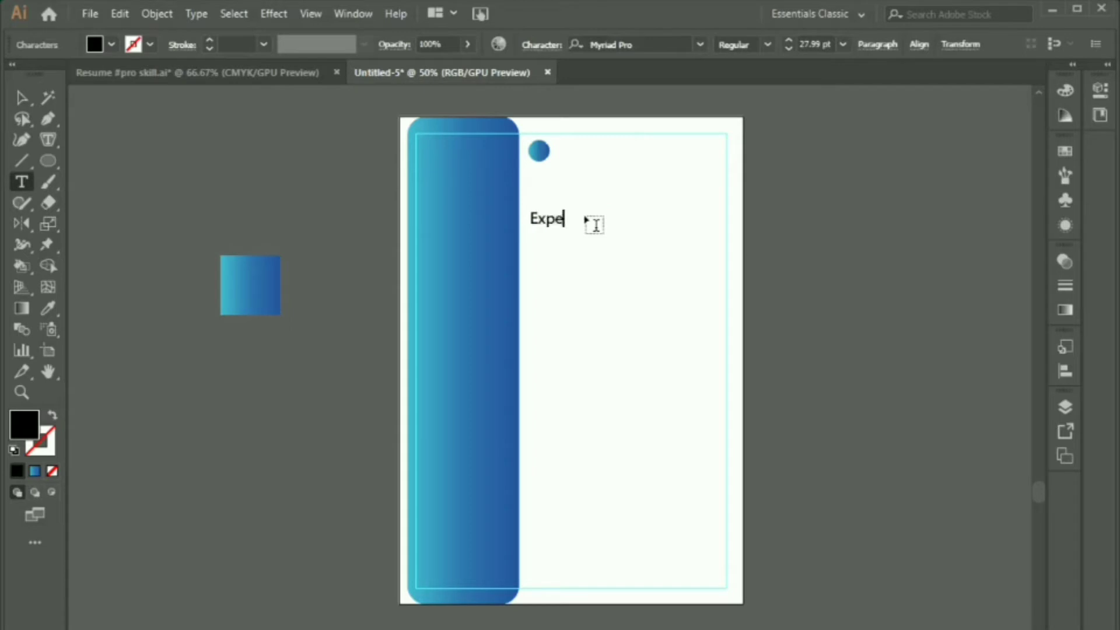
text(rience)
click(21, 98)
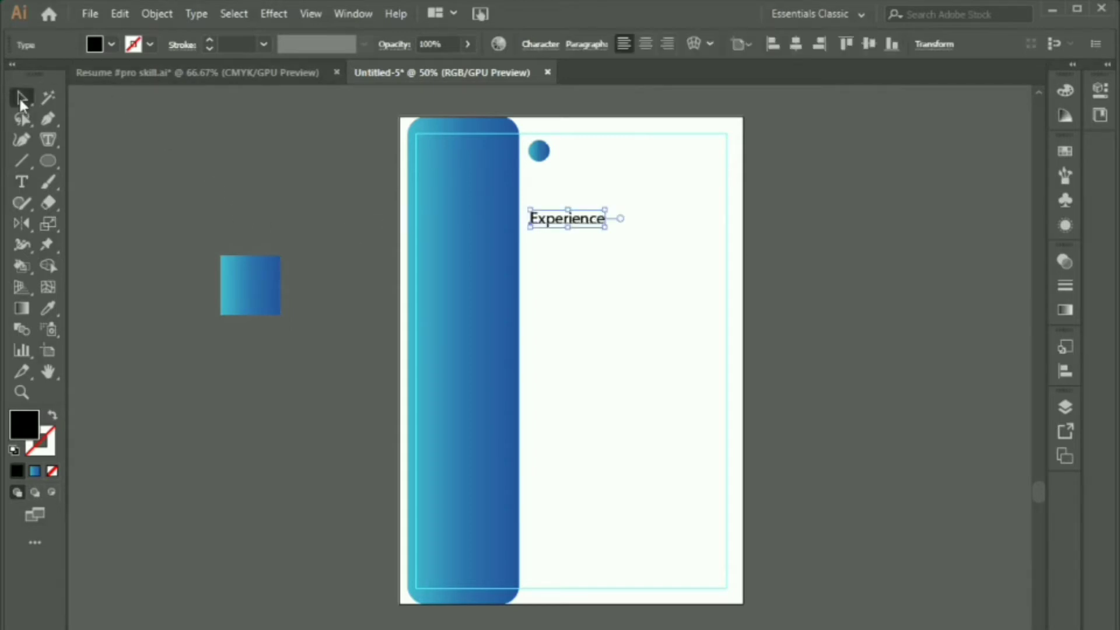
Step: Format the heading as Microsoft Tai Le, 14 pt, All Caps
click(540, 44)
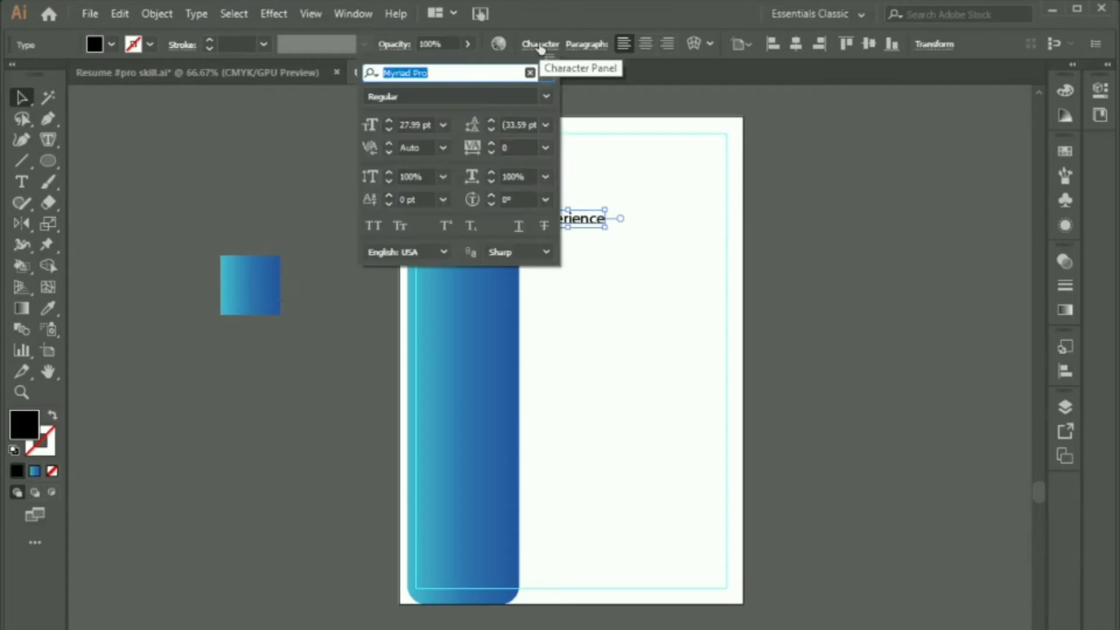
text(Micros)
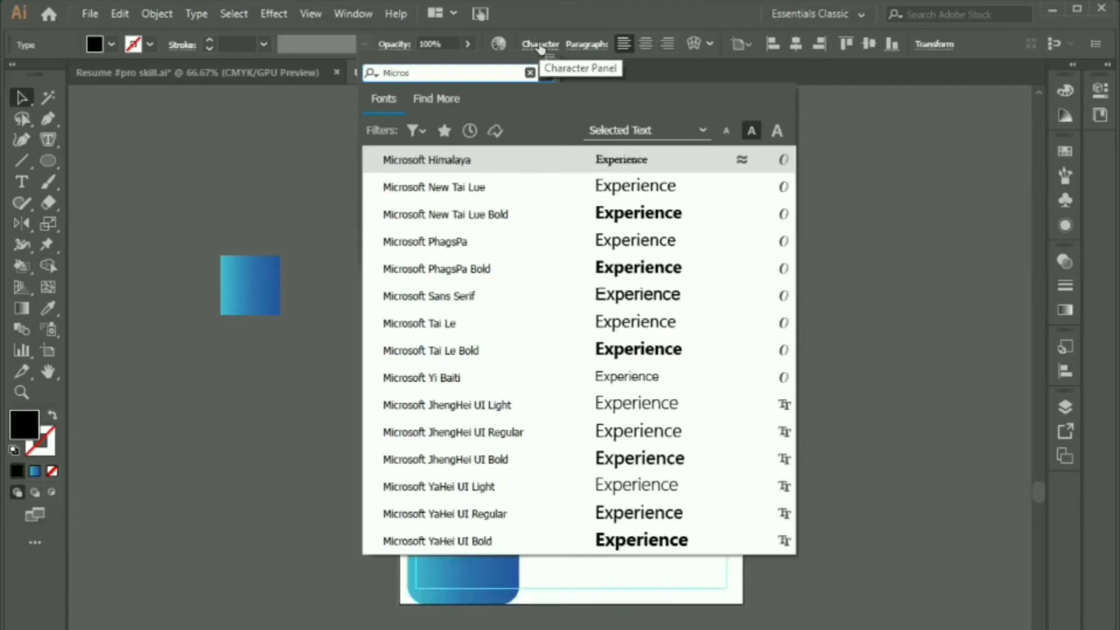
click(449, 318)
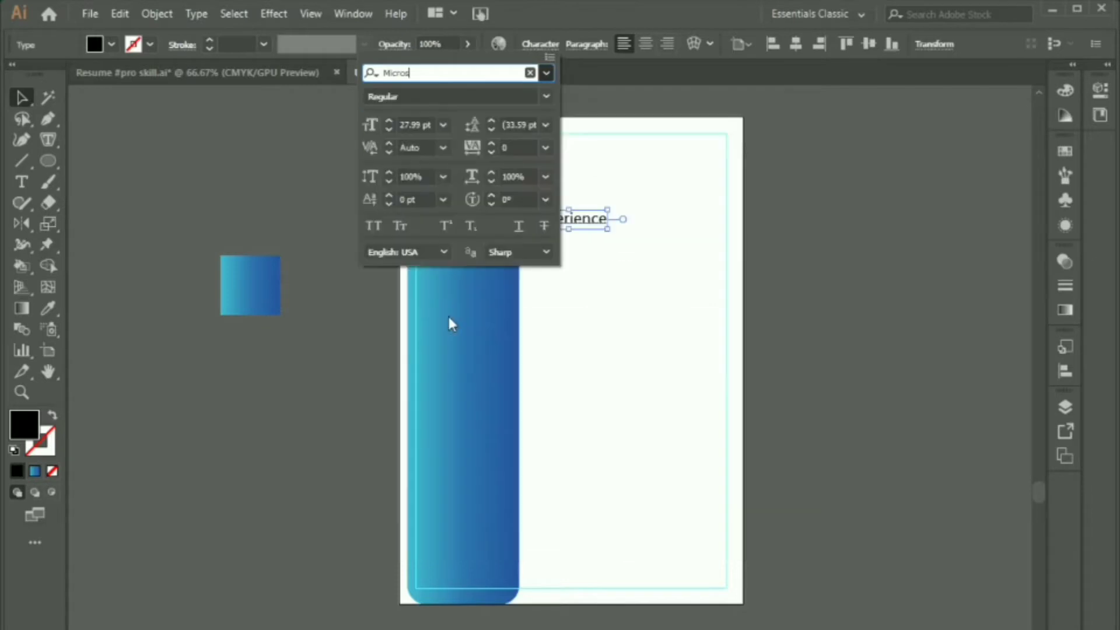
double_click(412, 125)
text(14)
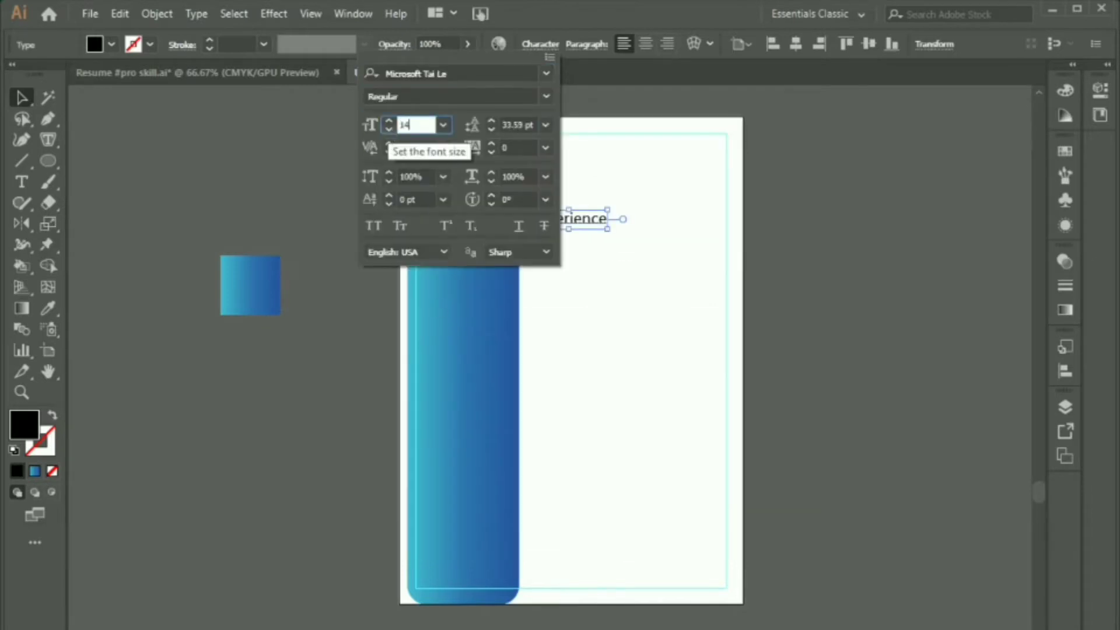
click(378, 225)
click(586, 309)
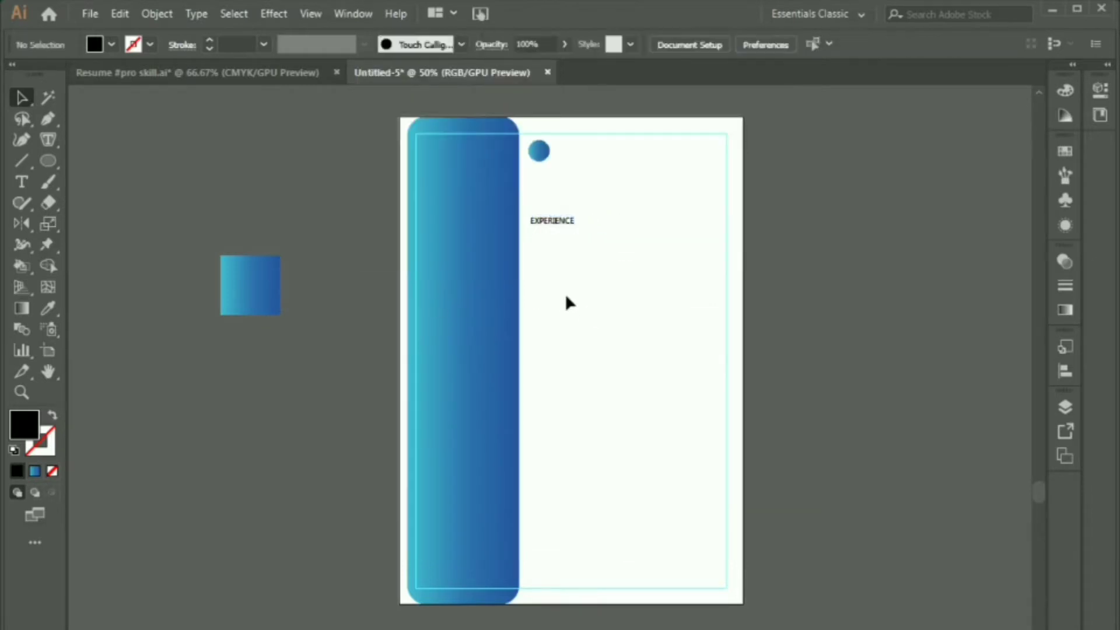
Step: Align the EXPERIENCE heading right beside the circle at the top of the page
drag(551, 233, 582, 148)
click(565, 185)
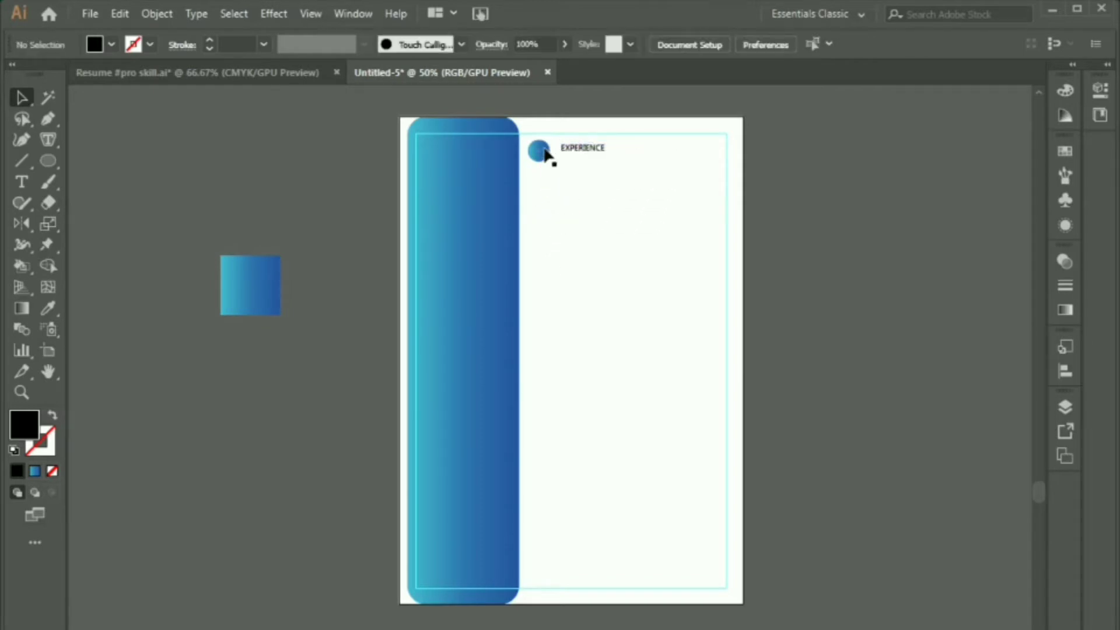
double_click(51, 373)
key(v)
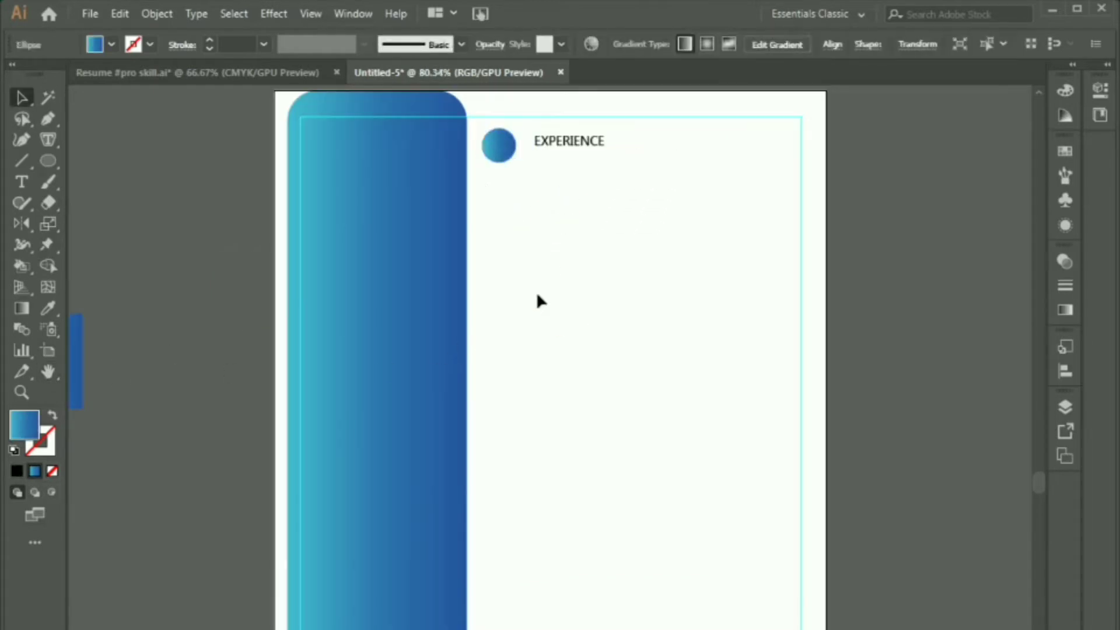
click(536, 293)
click(500, 155)
drag(500, 165, 500, 158)
click(546, 173)
click(566, 146)
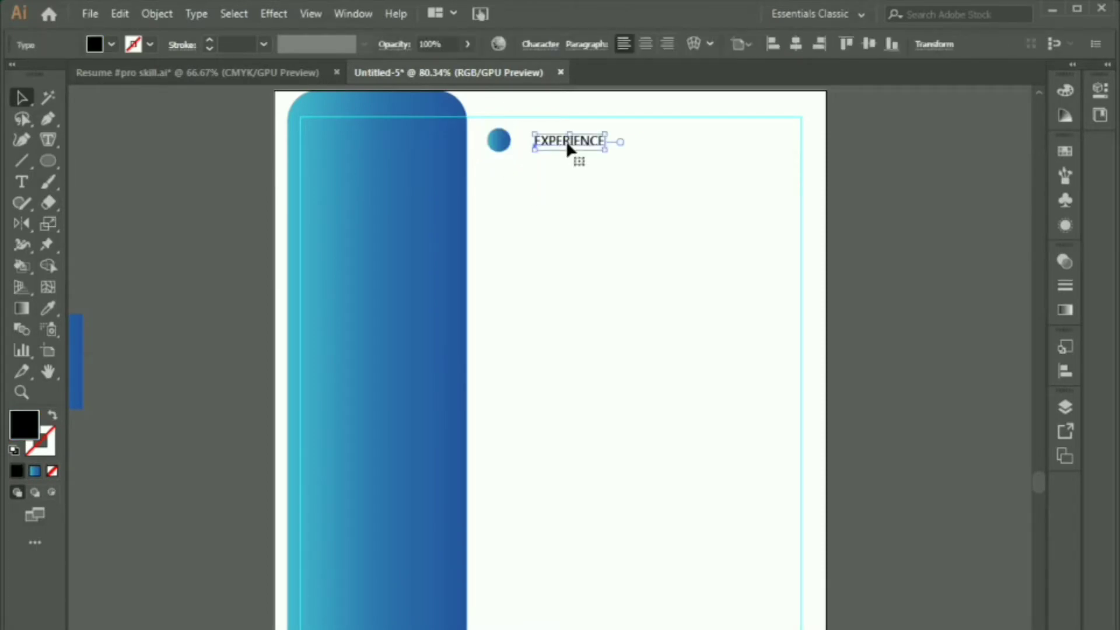
drag(567, 146, 555, 145)
click(581, 252)
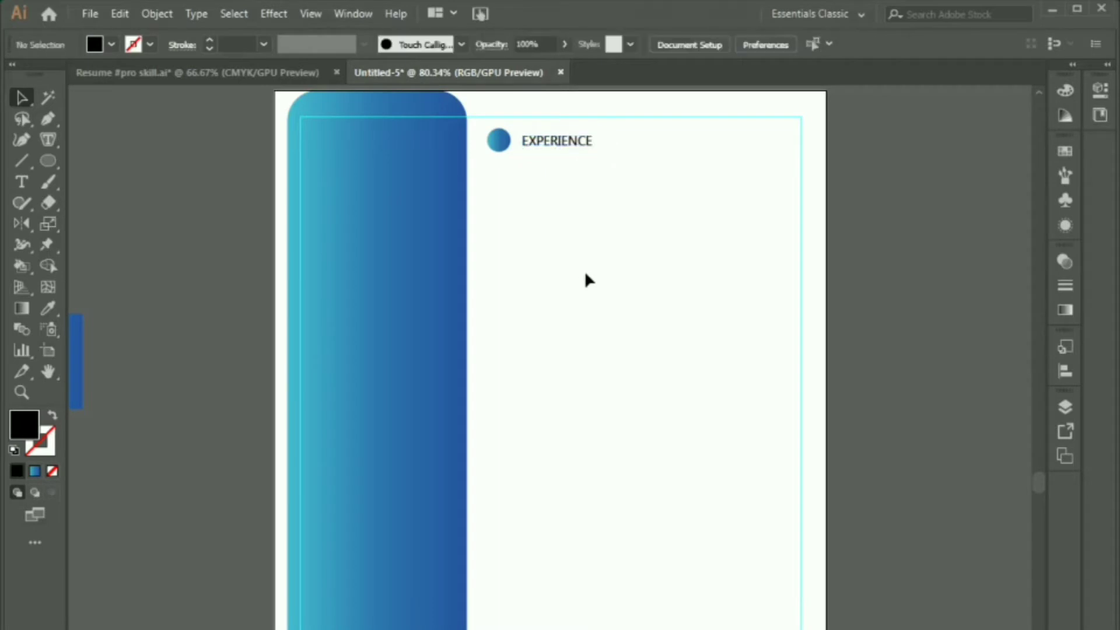
key(ctrl+minus)
key(ctrl+minus)
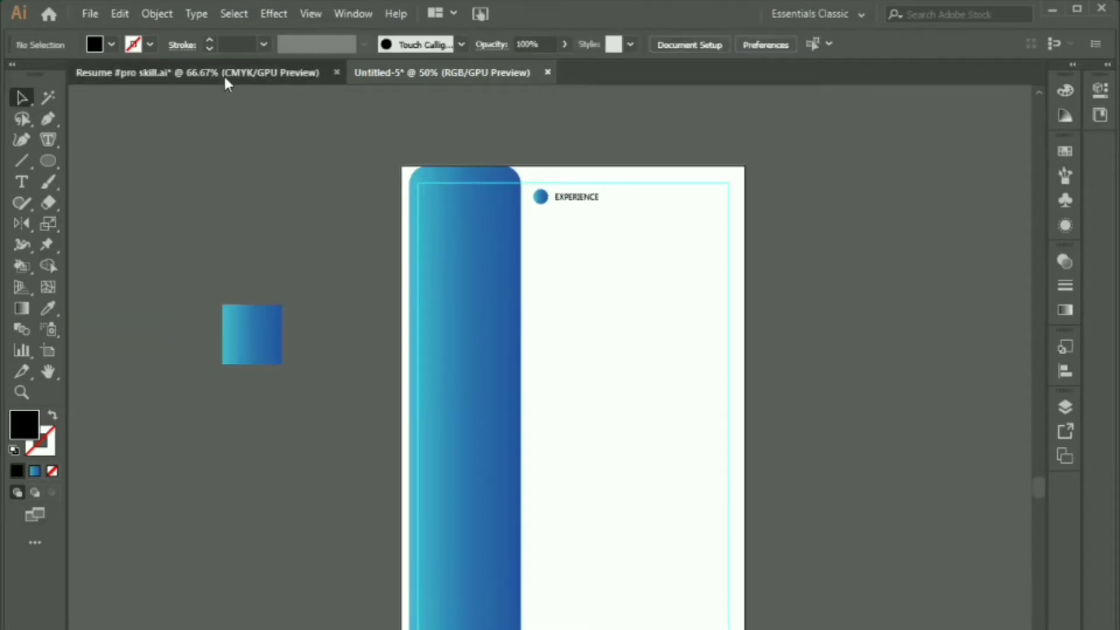
Step: Bring the white briefcase icon from Resume #pro skill.ai, shrink it, and centre it in the circle
click(222, 72)
drag(545, 415, 536, 204)
scroll(535, 201, up, 6)
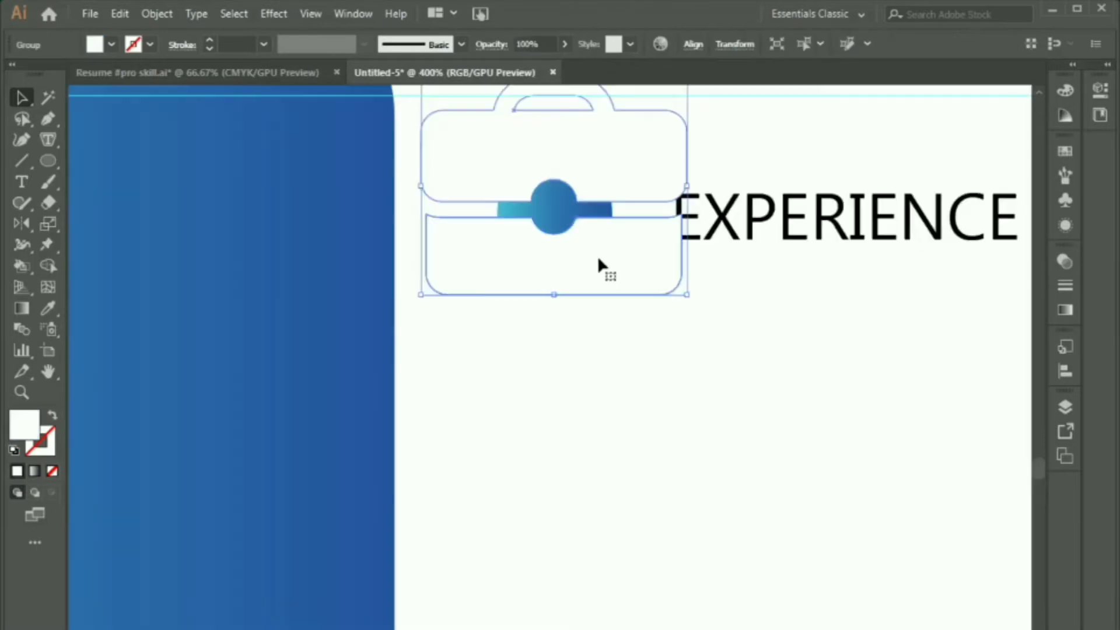
drag(599, 260, 607, 365)
drag(564, 400, 570, 313)
click(599, 433)
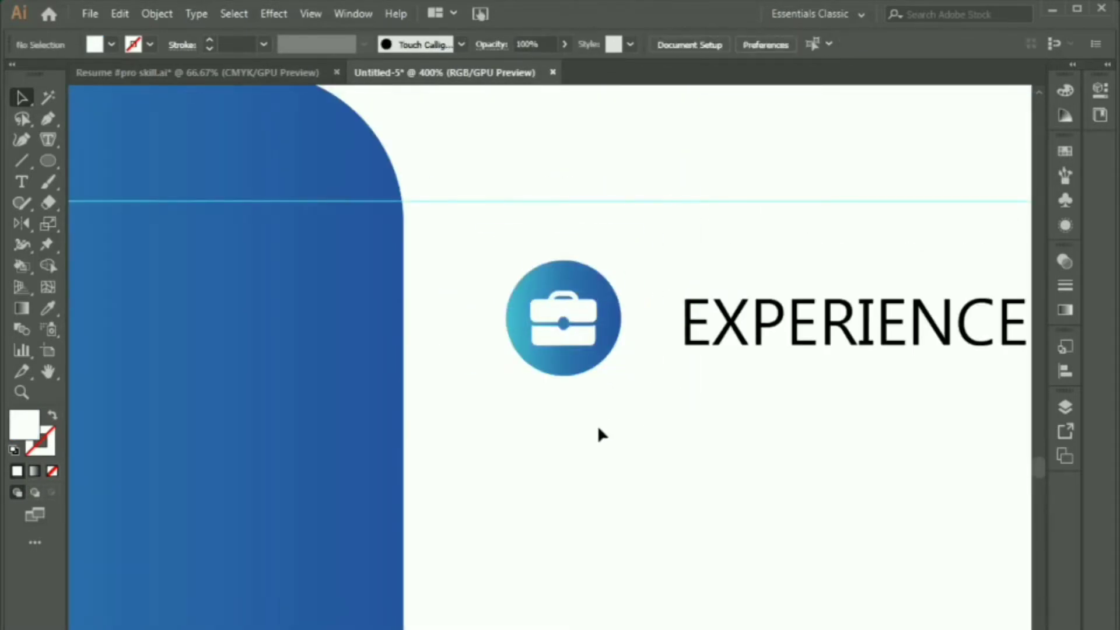
click(563, 333)
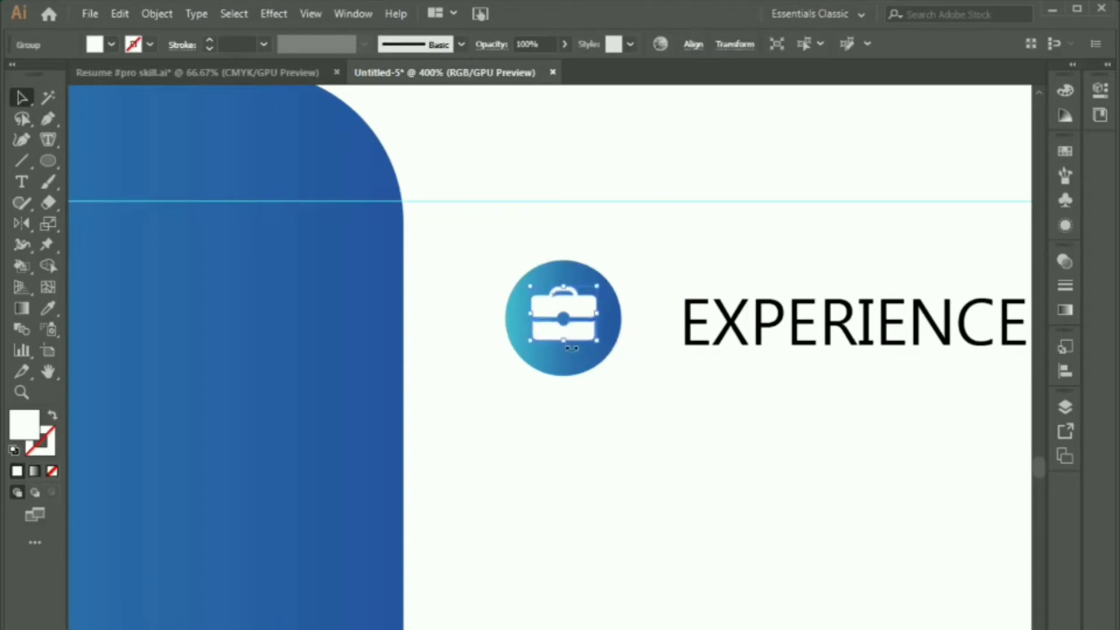
click(619, 429)
scroll(535, 436, down, 5)
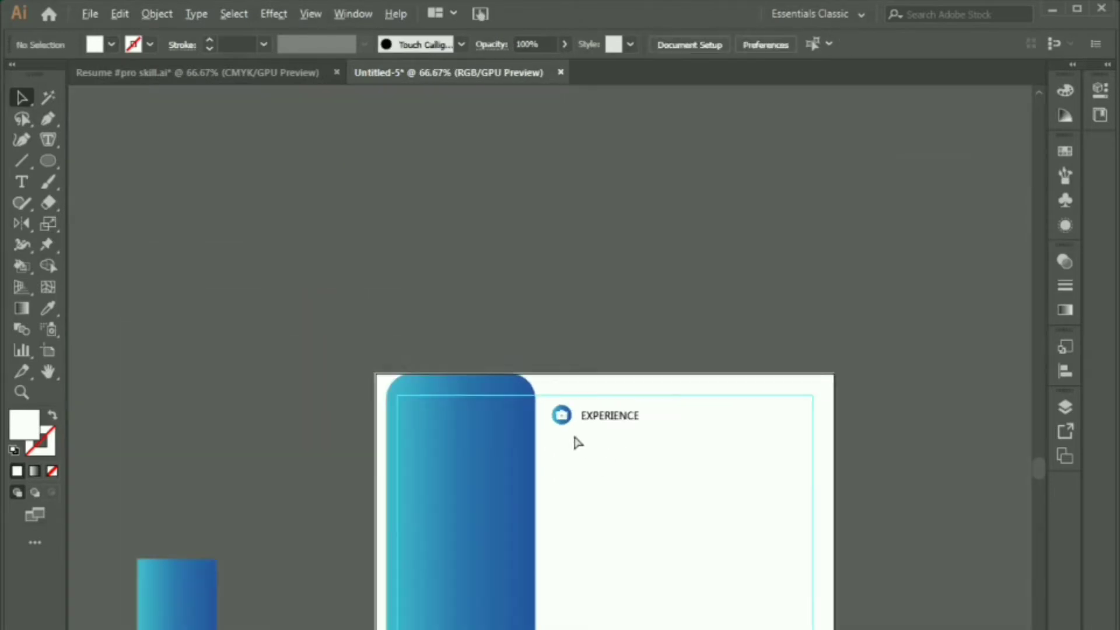
drag(604, 456, 593, 328)
Step: Draw a horizontal rule under EXPERIENCE with a 0.5 pt black stroke
key(backslash)
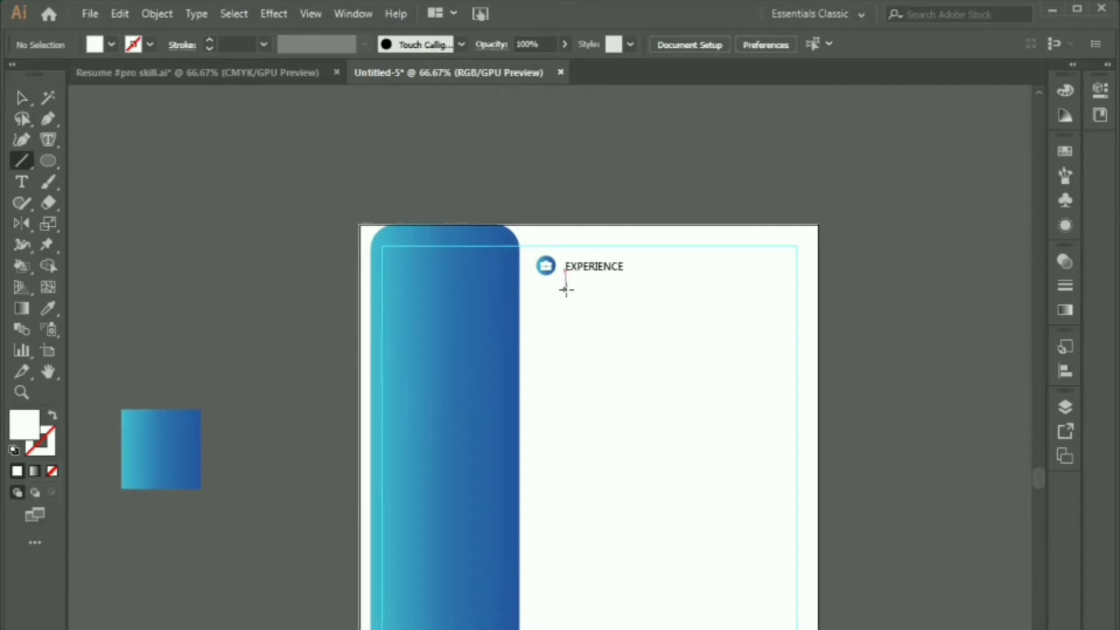
drag(541, 280, 782, 281)
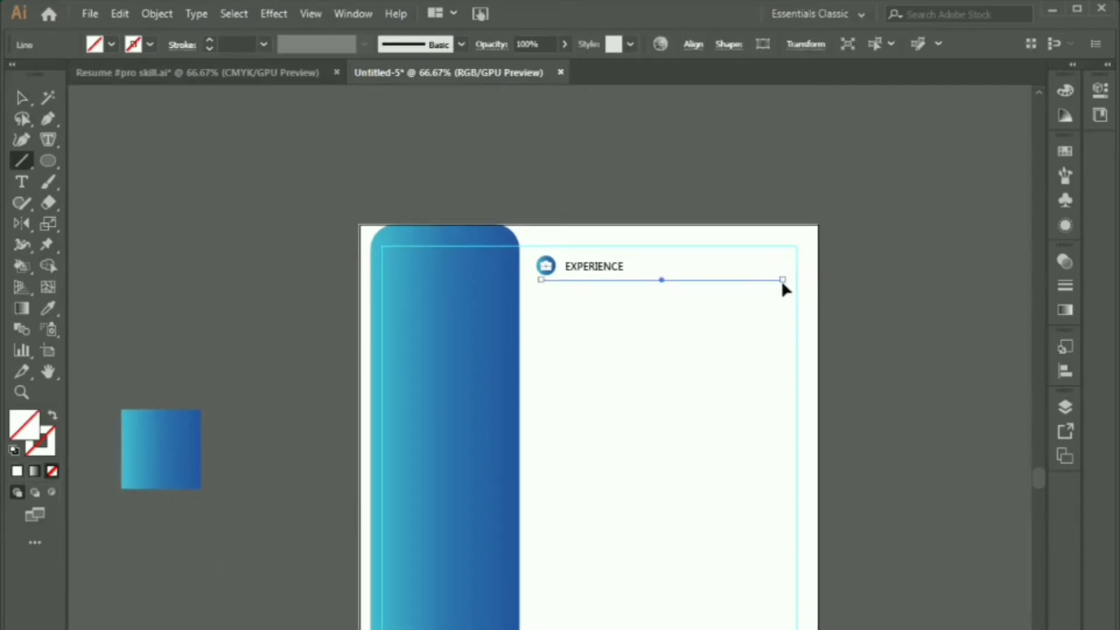
key(v)
click(213, 42)
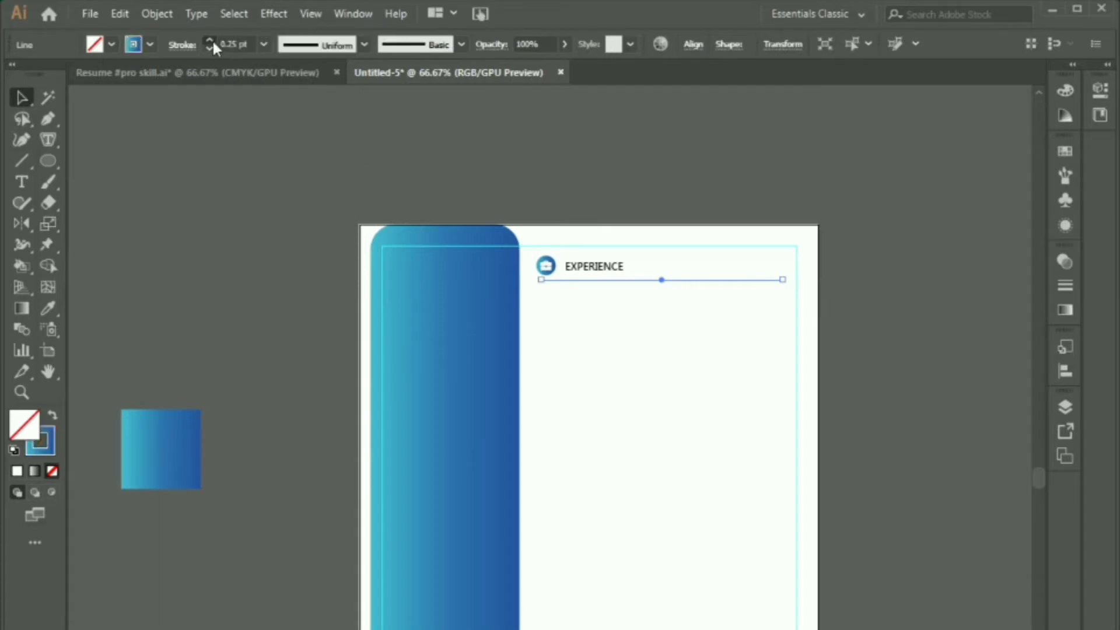
click(16, 471)
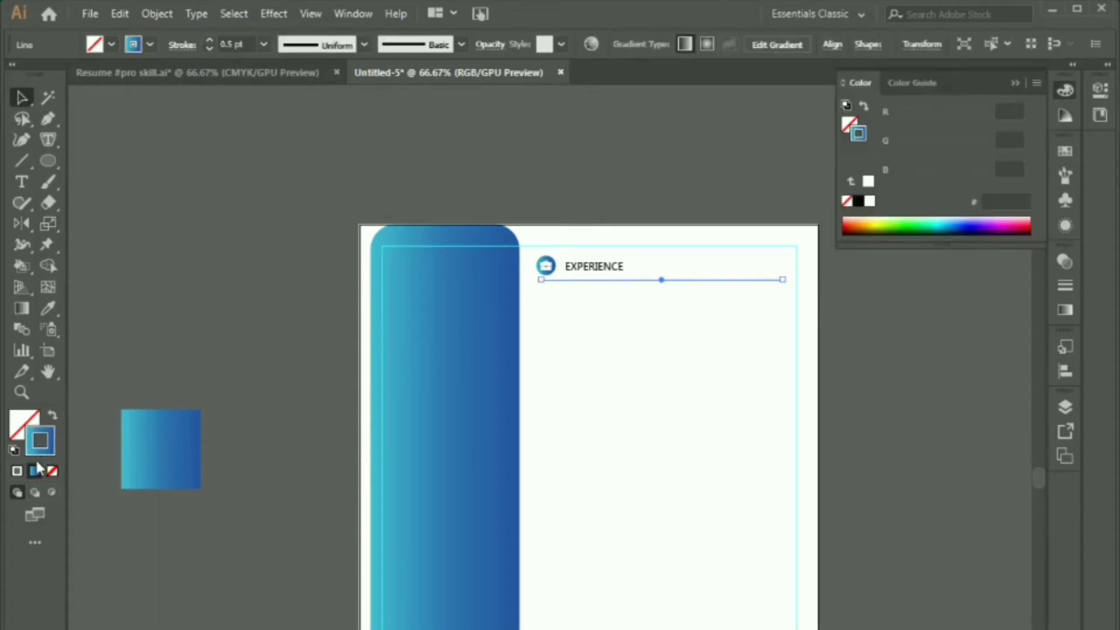
click(857, 201)
Step: Type the date range '2015 - 2018' as a new text block below the rule
click(903, 465)
scroll(903, 465, down, 1)
key(t)
click(670, 378)
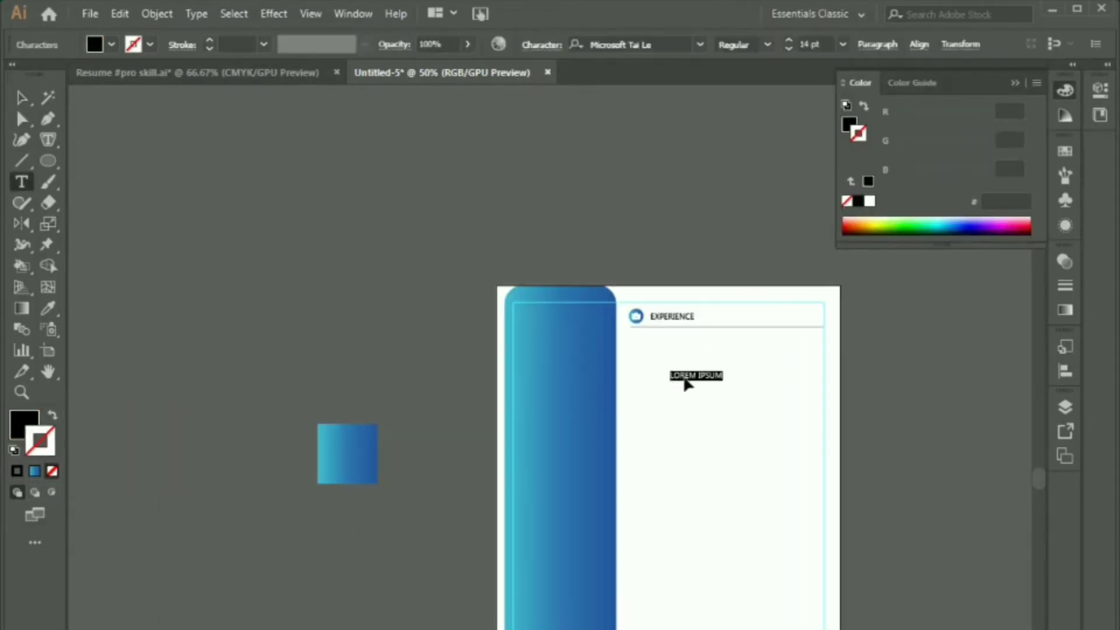
scroll(696, 377, up, 3)
text(1)
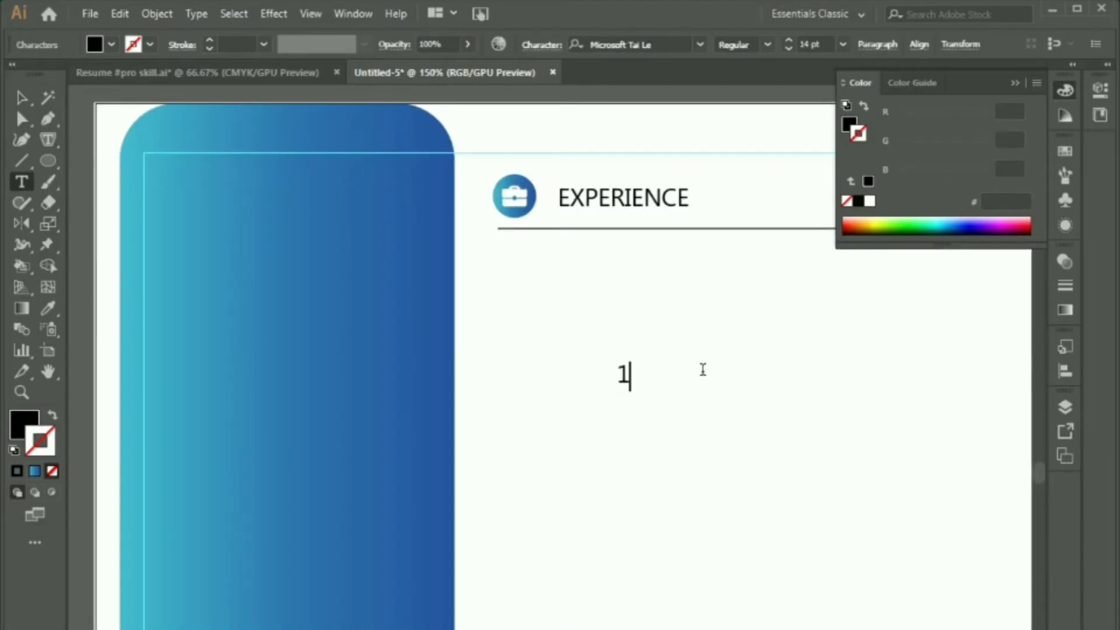
key(BackSpace)
text(2015 - 1)
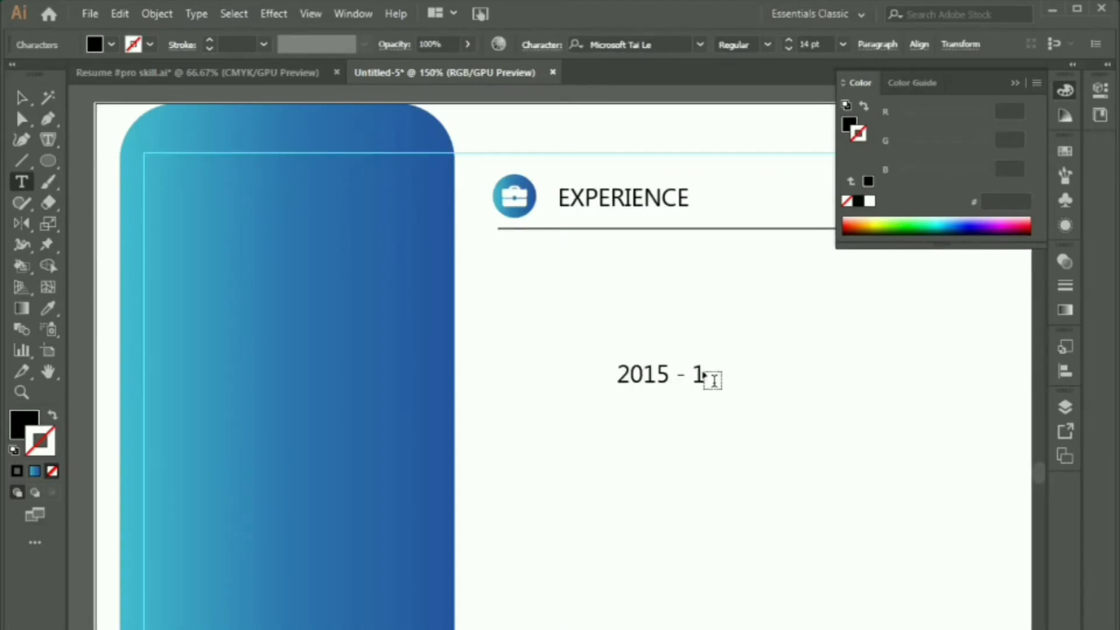
key(BackSpace)
text(2018)
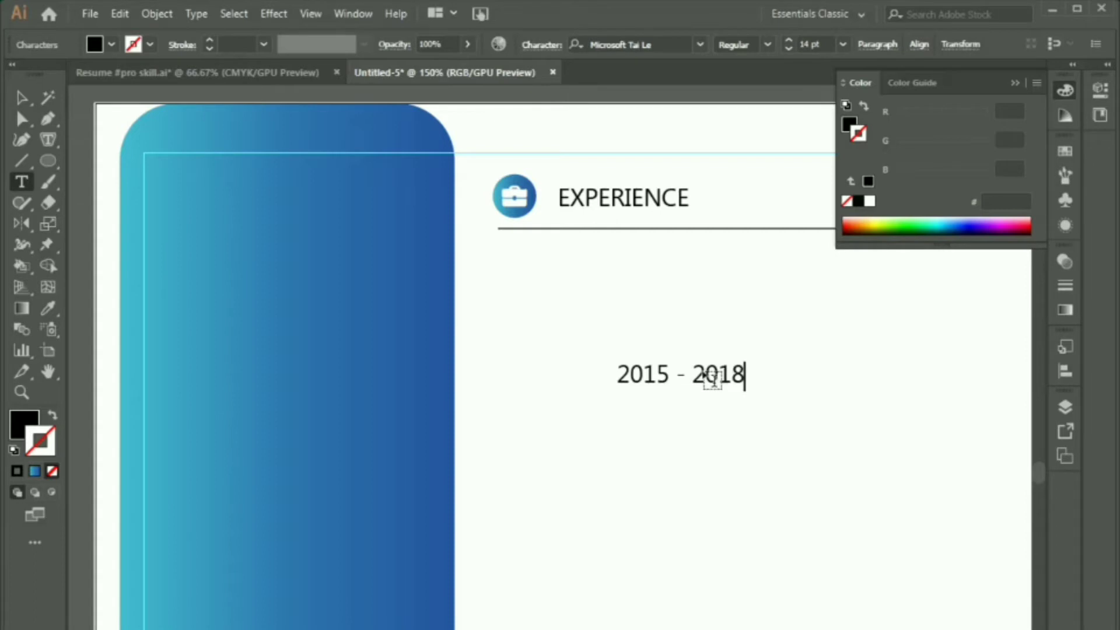
key(Escape)
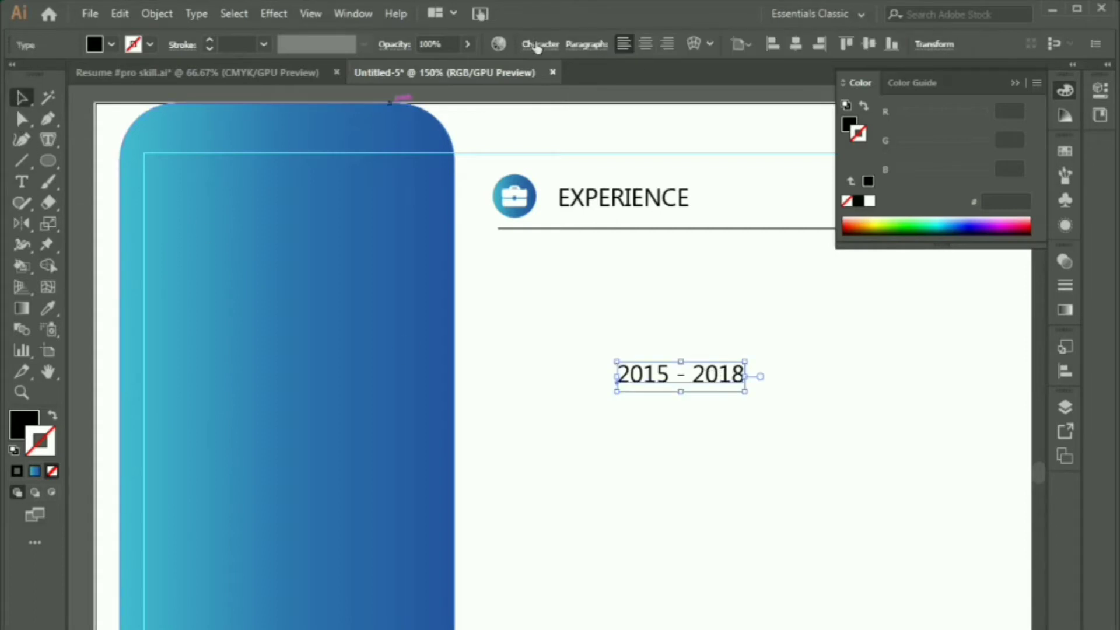
Step: Set the dates to Nunito Regular 9 pt and position them just under the rule
click(538, 45)
text(Nun)
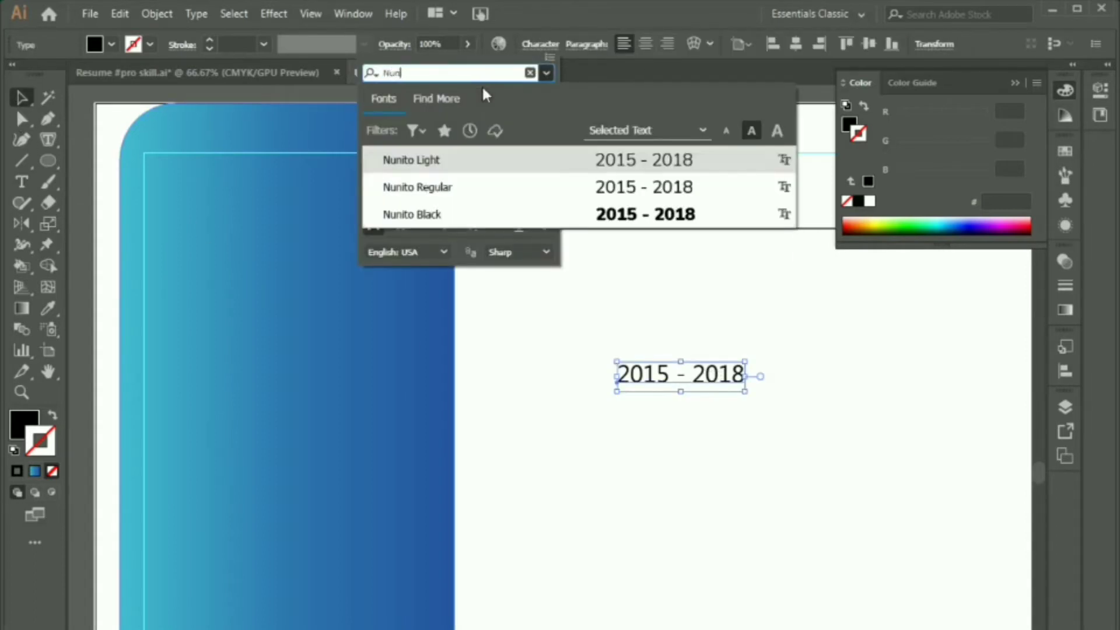
click(503, 188)
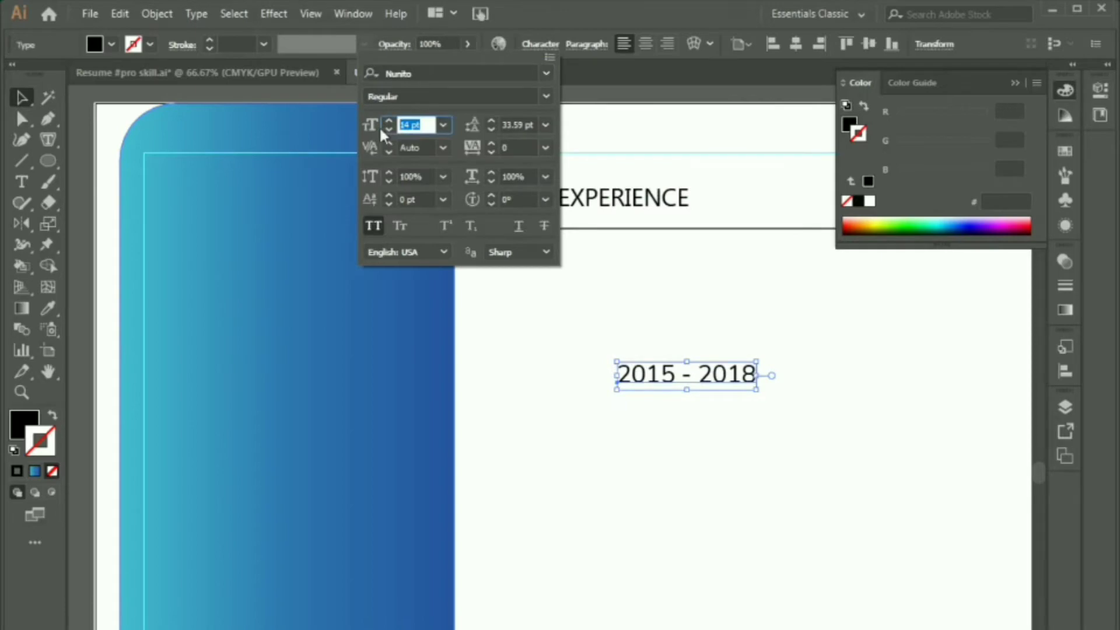
text(9)
key(Tab)
click(629, 372)
drag(638, 377, 569, 274)
key(Left)
key(Left)
key(Left)
click(564, 332)
Step: Retype the copied date line as 'Vision Multitute Ltd' at 12 pt with All Caps off, aligned under the dates
double_click(570, 274)
triple_click(572, 272)
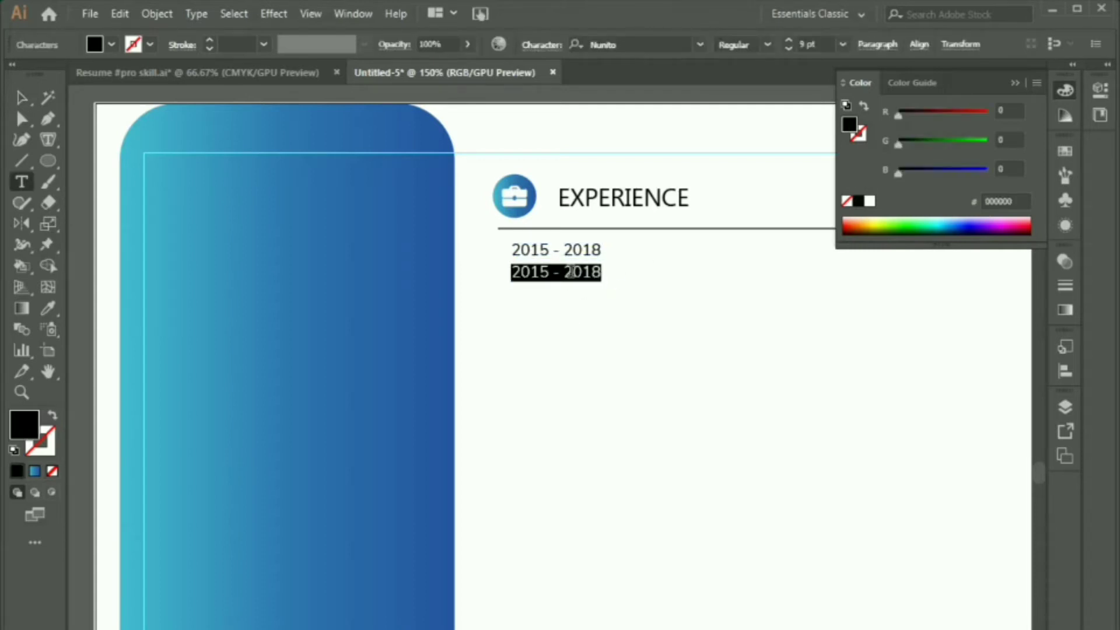
text(VISION )
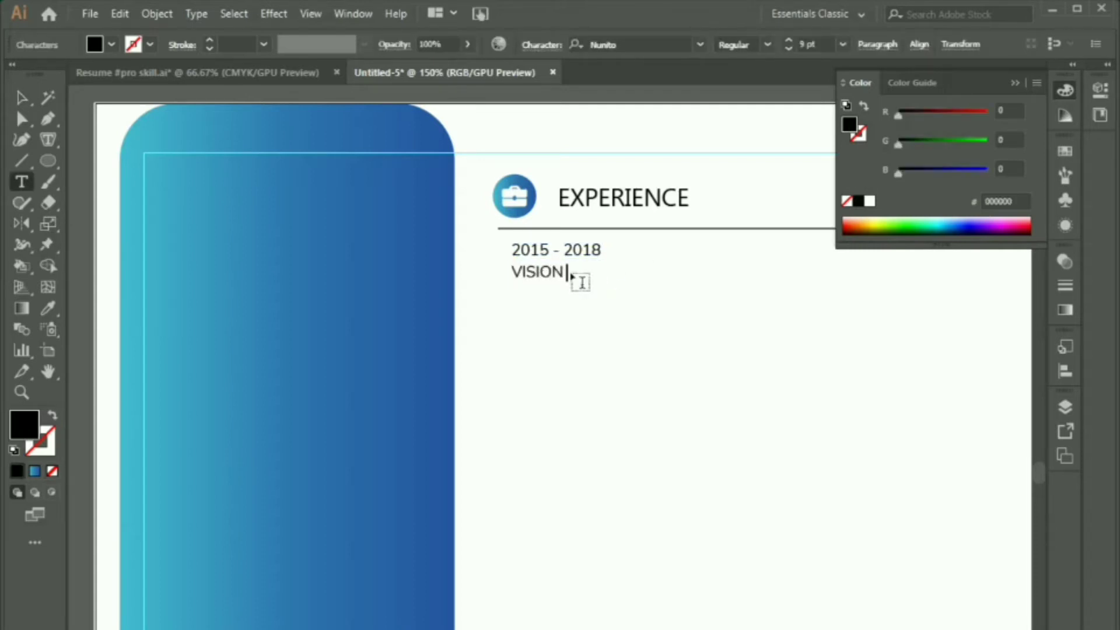
text(MULTITUTE)
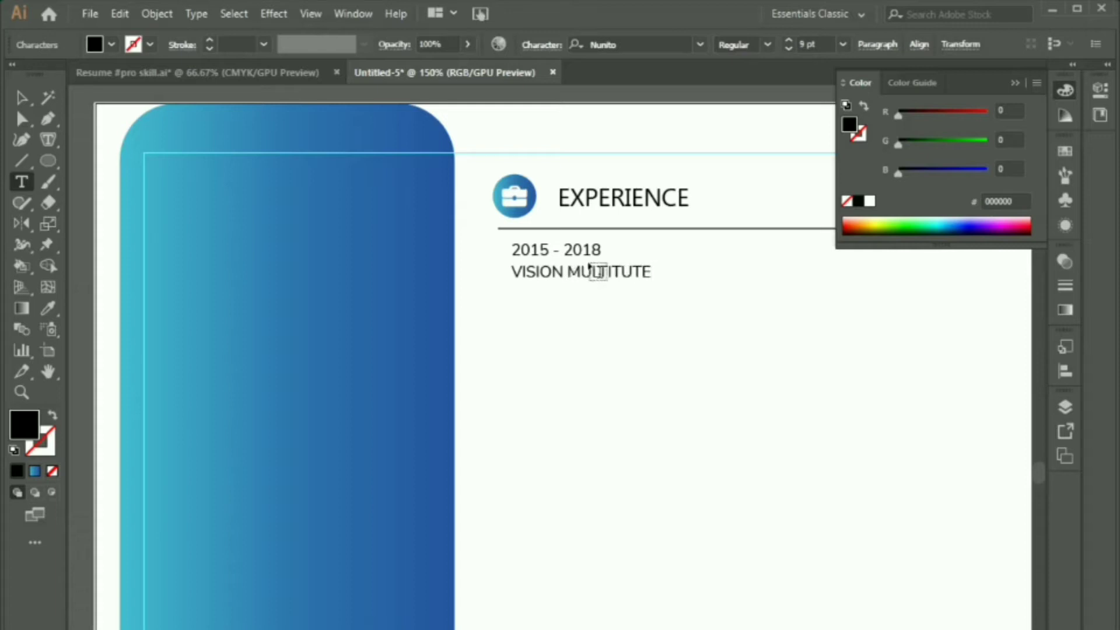
text( LTD)
key(Escape)
click(541, 45)
click(374, 226)
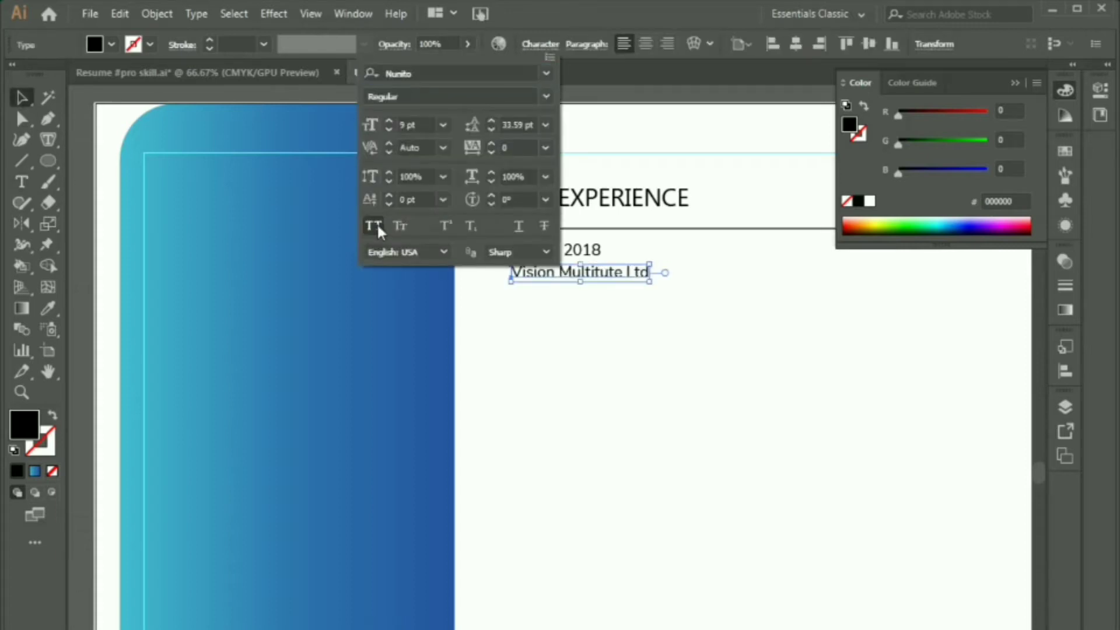
drag(428, 125, 382, 119)
text(12)
key(Return)
click(533, 358)
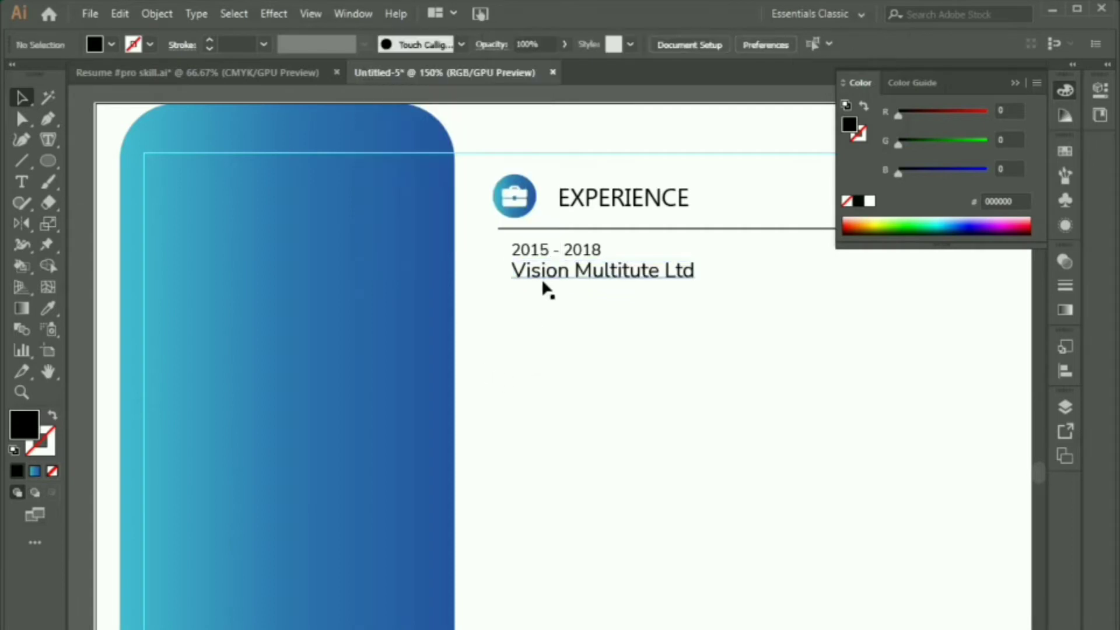
drag(546, 289, 545, 290)
click(592, 322)
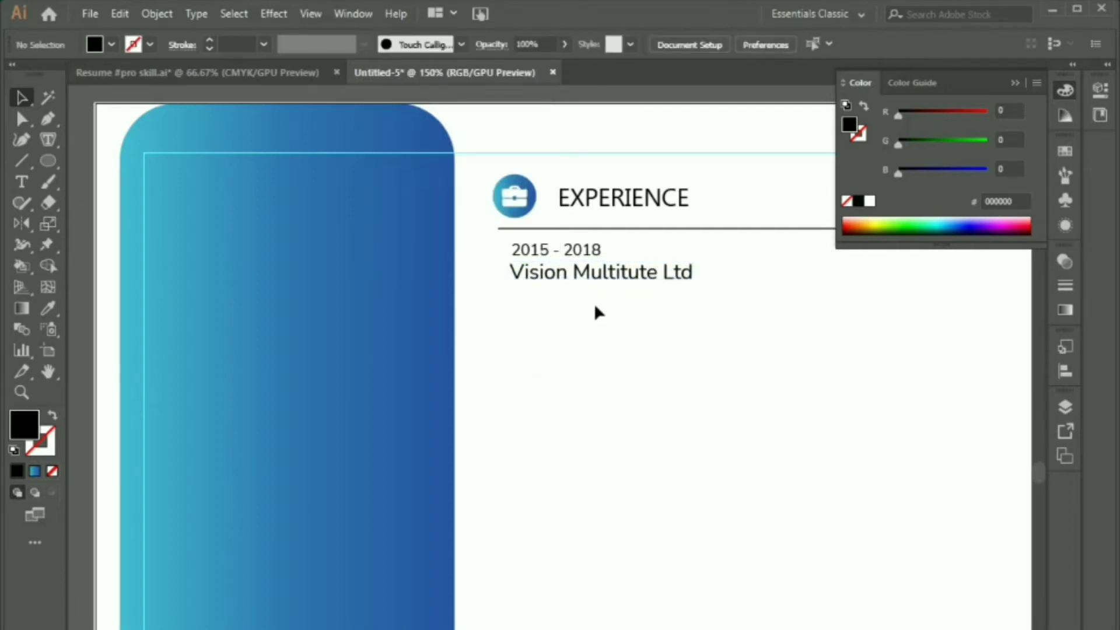
Step: Add a 'United State' line below the company name from a copy of the dates, with All Caps off
click(580, 257)
drag(580, 257, 578, 298)
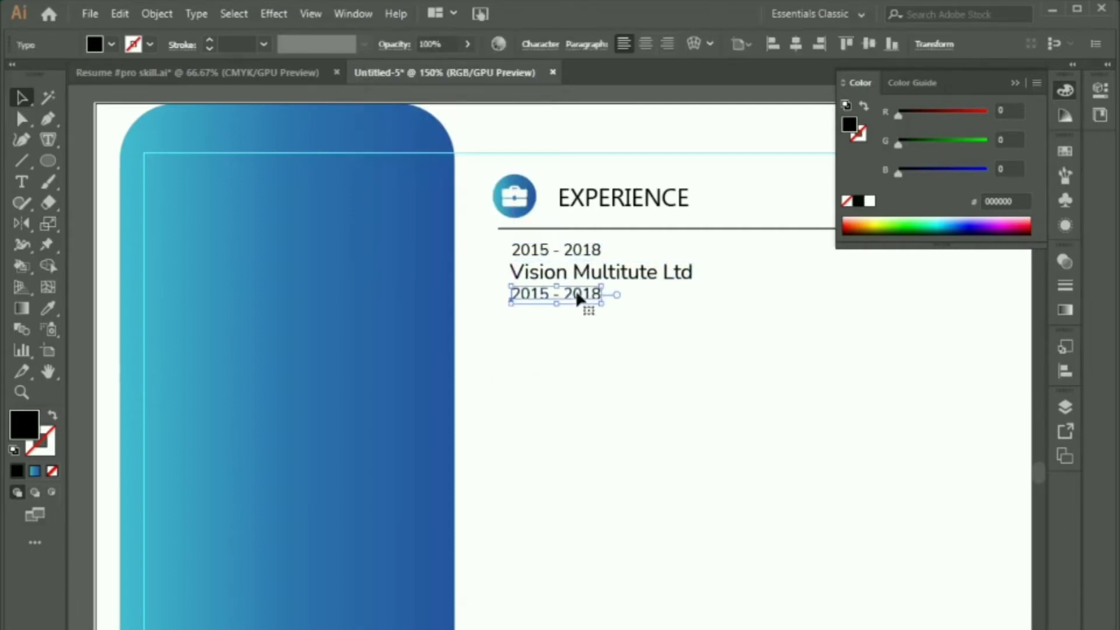
double_click(577, 296)
key(ctrl+a)
text(U)
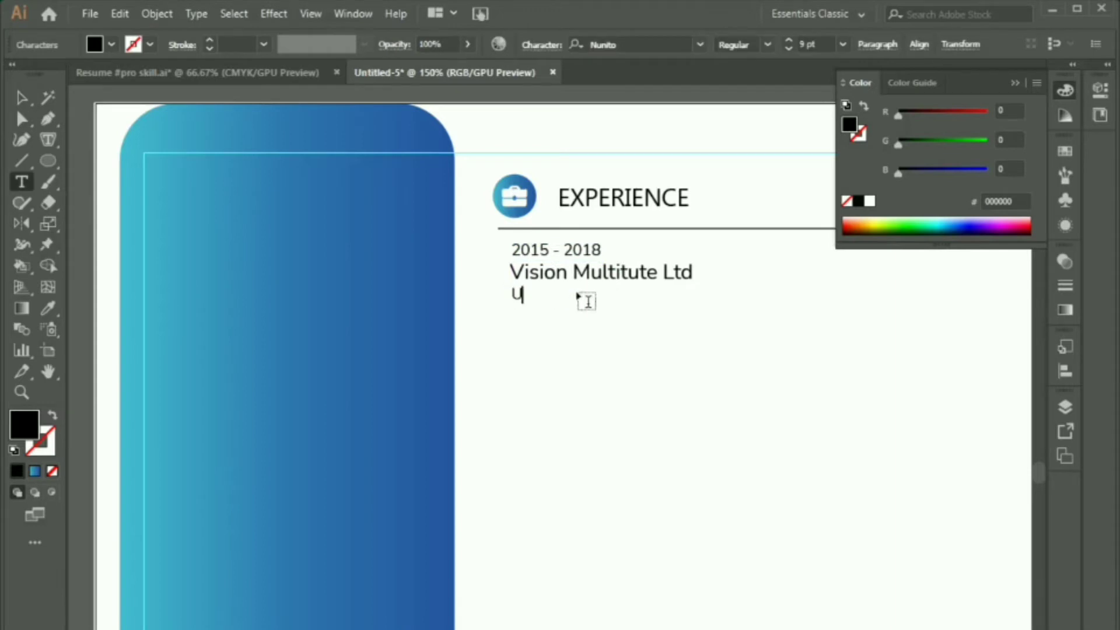
text(NITED STATE)
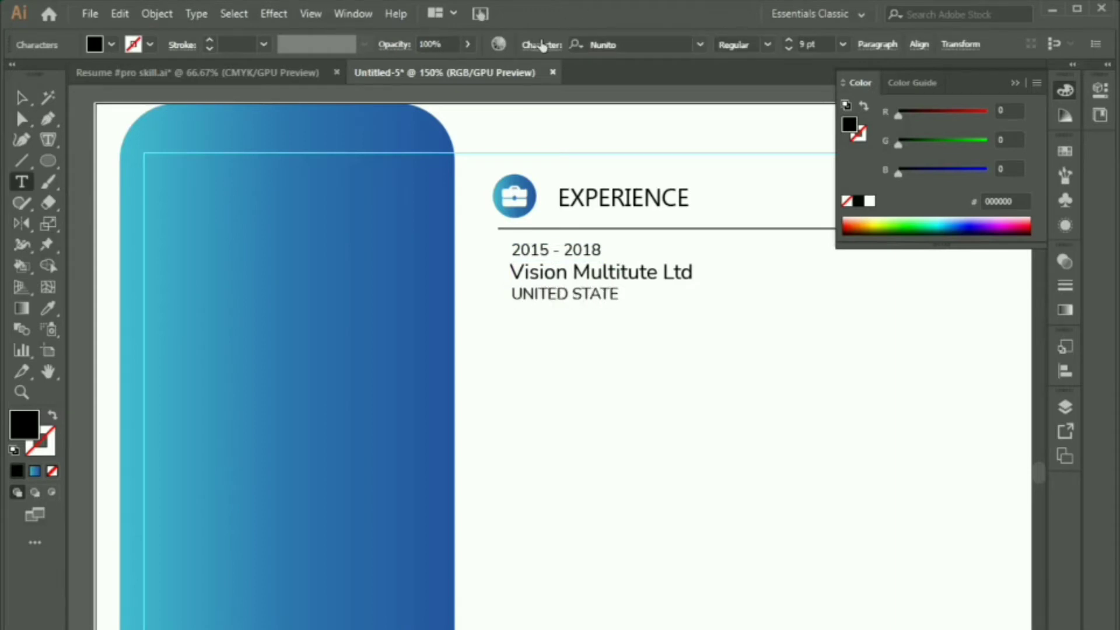
key(Escape)
click(541, 45)
click(371, 227)
click(536, 356)
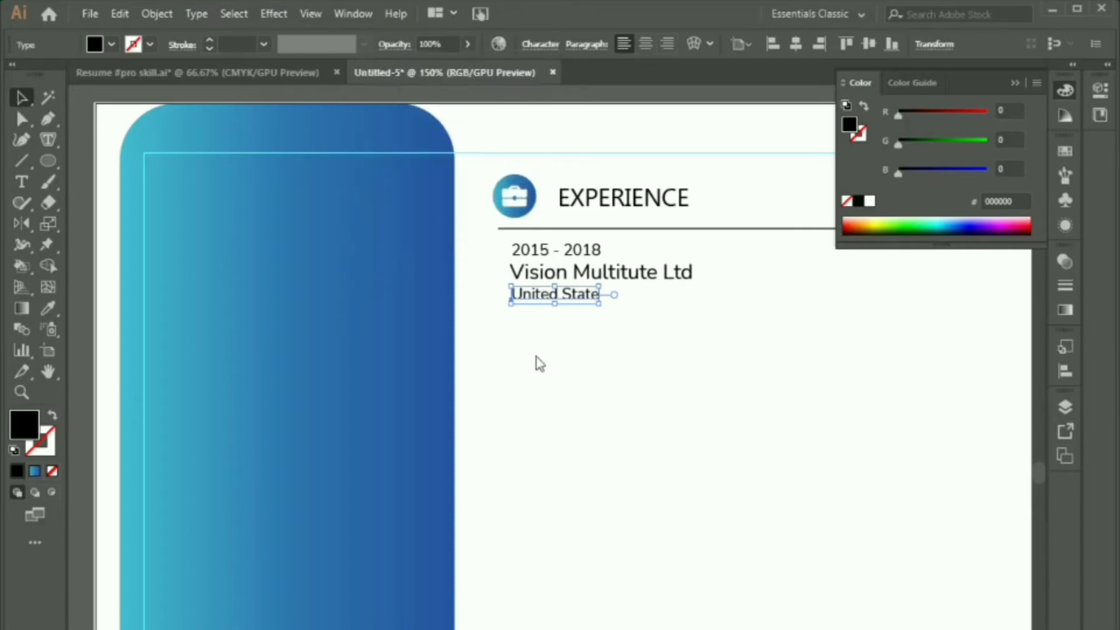
click(551, 356)
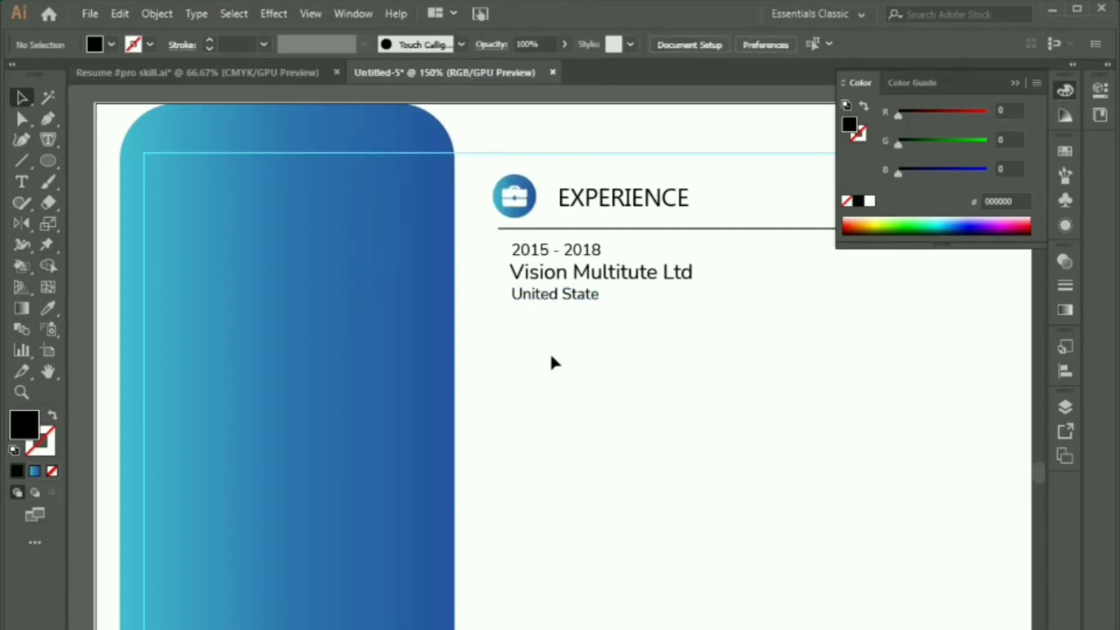
click(554, 298)
click(570, 371)
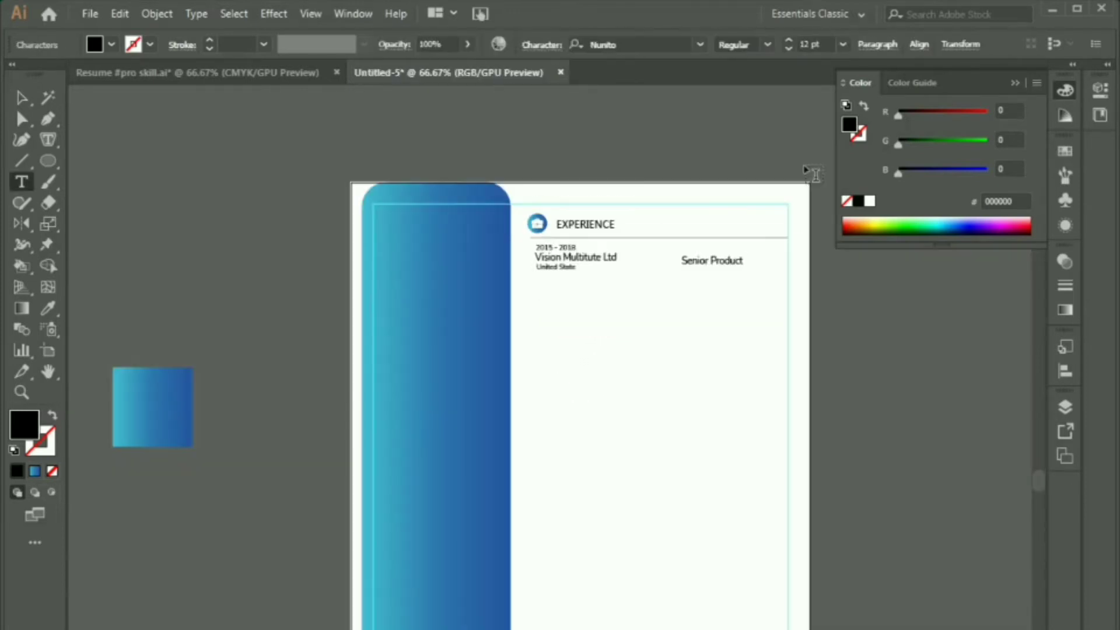
Step: Set the job title to 11 pt All Caps and place it level with the company name
text(Manager)
click(24, 99)
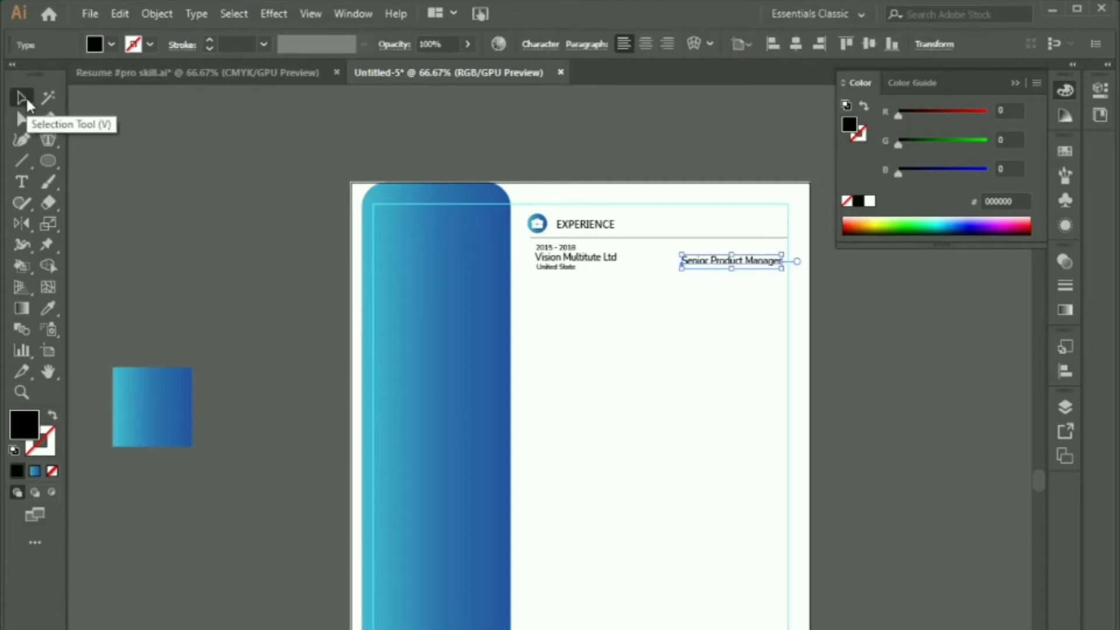
click(525, 48)
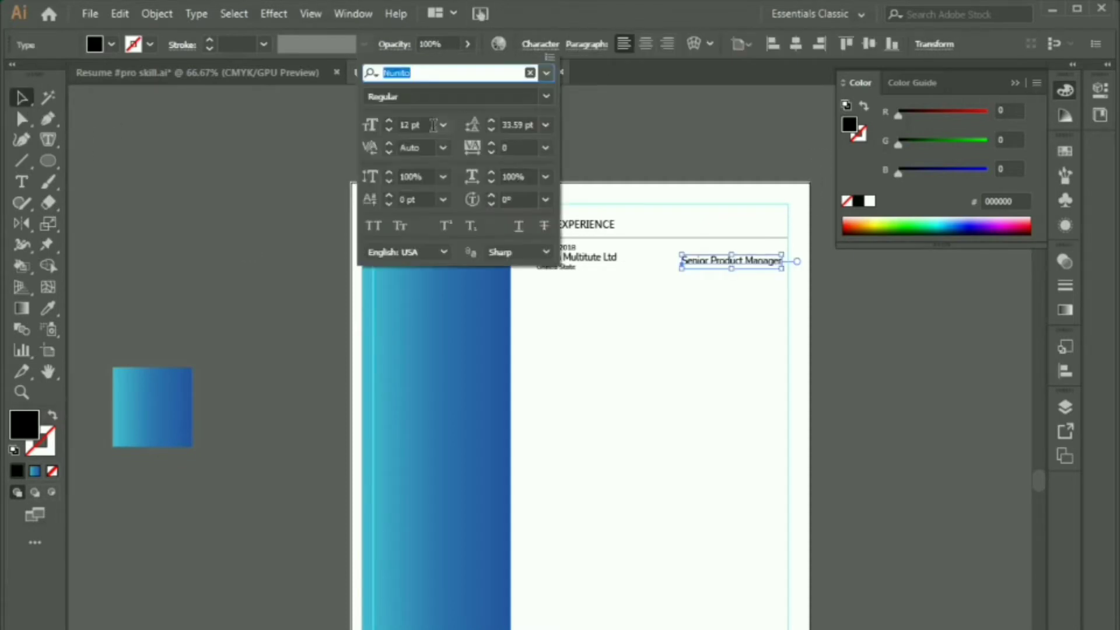
click(387, 128)
click(374, 225)
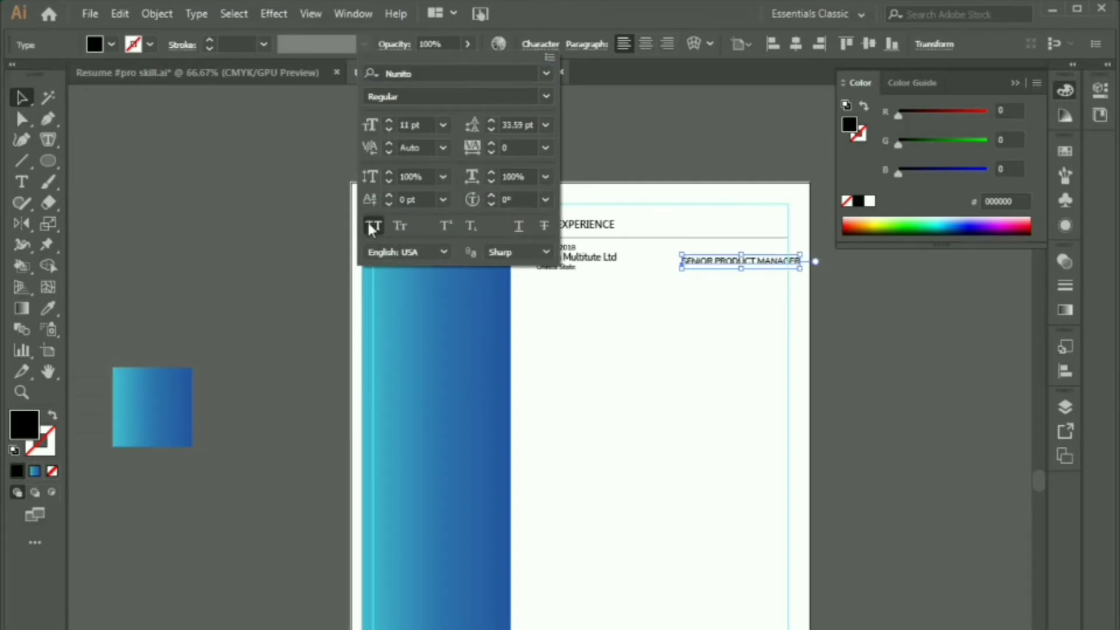
scroll(726, 284, up, 2)
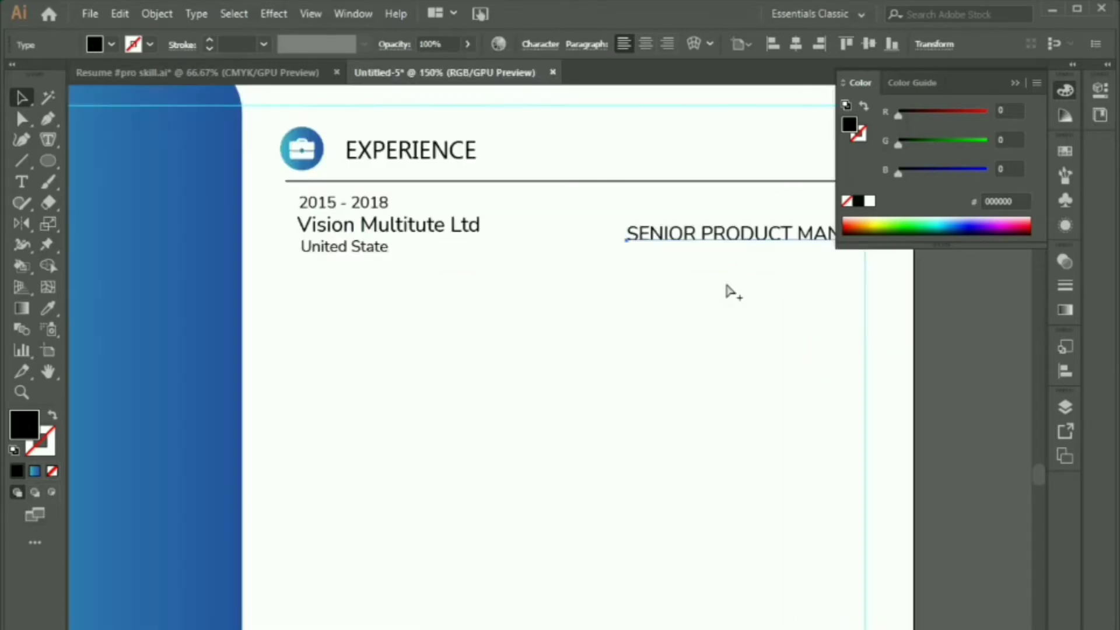
drag(729, 308, 702, 431)
click(1020, 88)
drag(748, 311, 667, 290)
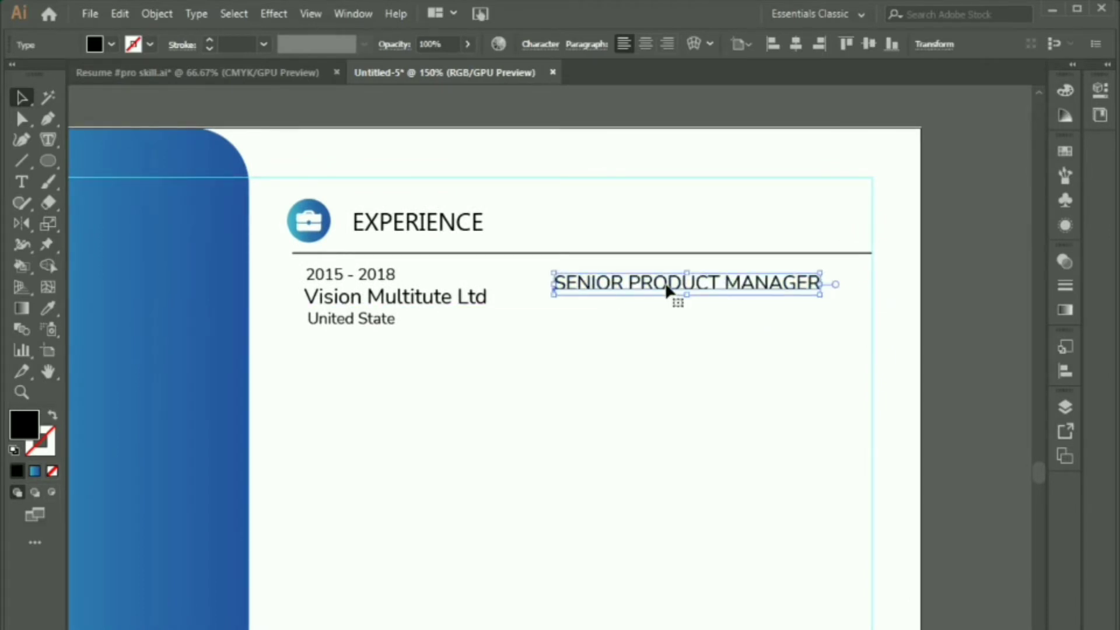
click(685, 356)
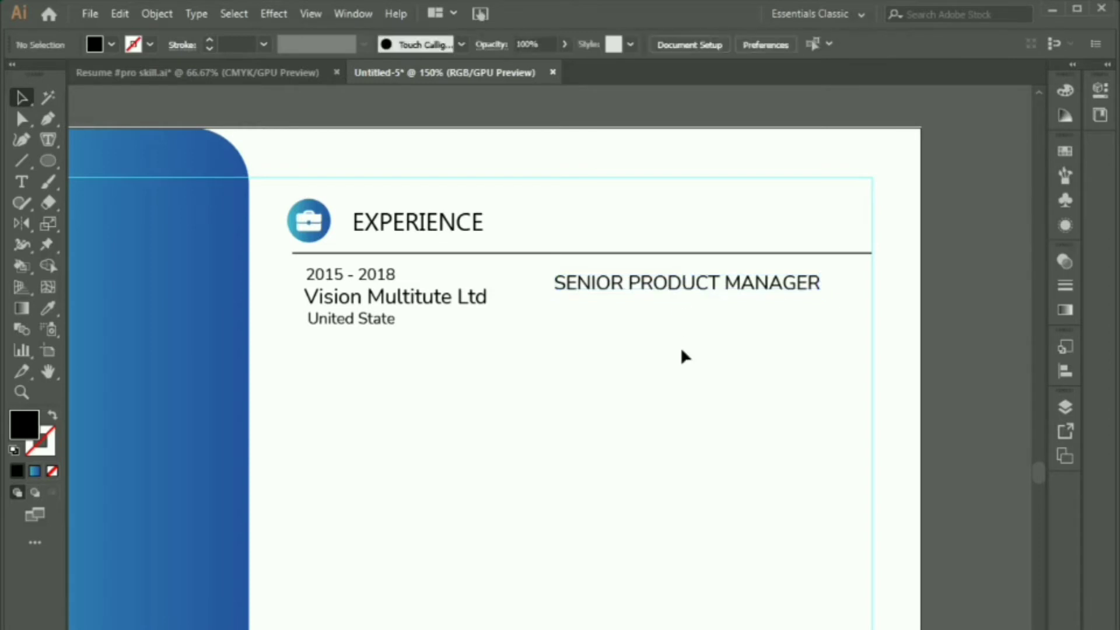
Step: Add a Lorem ipsum area text box below SENIOR PRODUCT MANAGER, fitted to three lines
key(t)
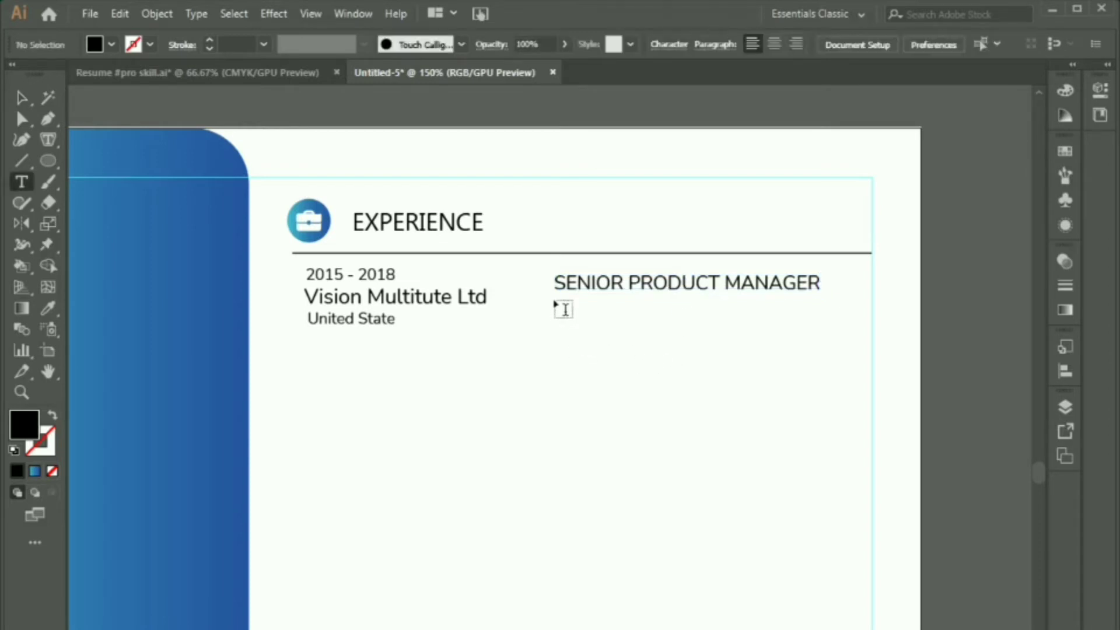
drag(556, 303, 872, 416)
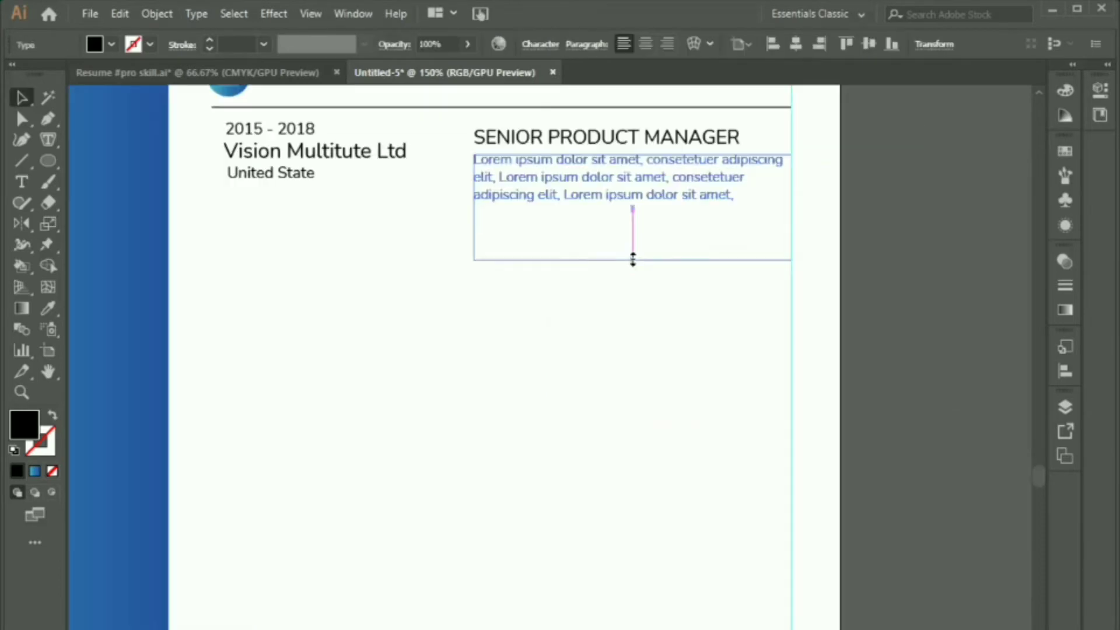
drag(633, 259, 634, 219)
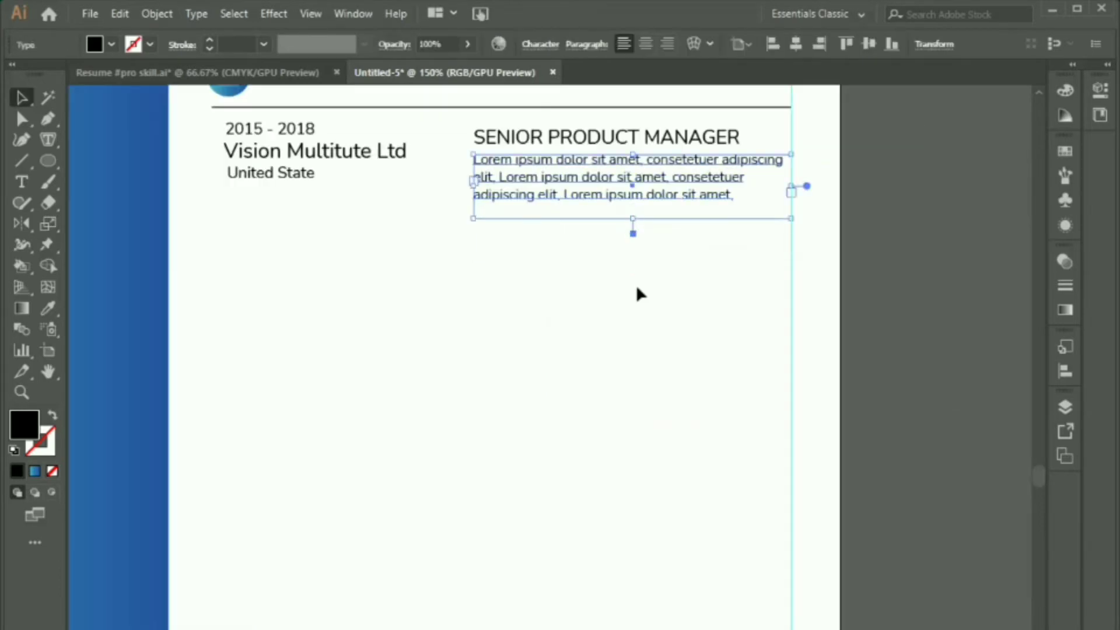
click(638, 291)
scroll(761, 345, down, 1)
drag(705, 360, 782, 300)
scroll(783, 300, down, 1)
scroll(814, 230, up, 3)
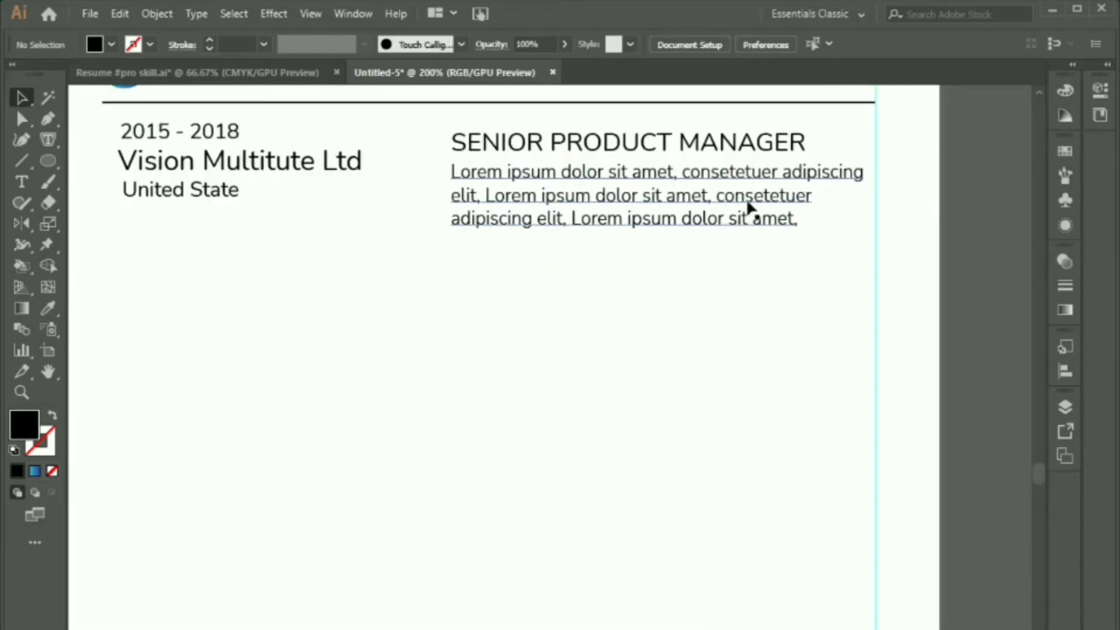
Step: Tweak the paragraph wording by copying the word 'elit' in before 'adipiscing'
click(452, 200)
double_click(480, 195)
drag(480, 195, 451, 196)
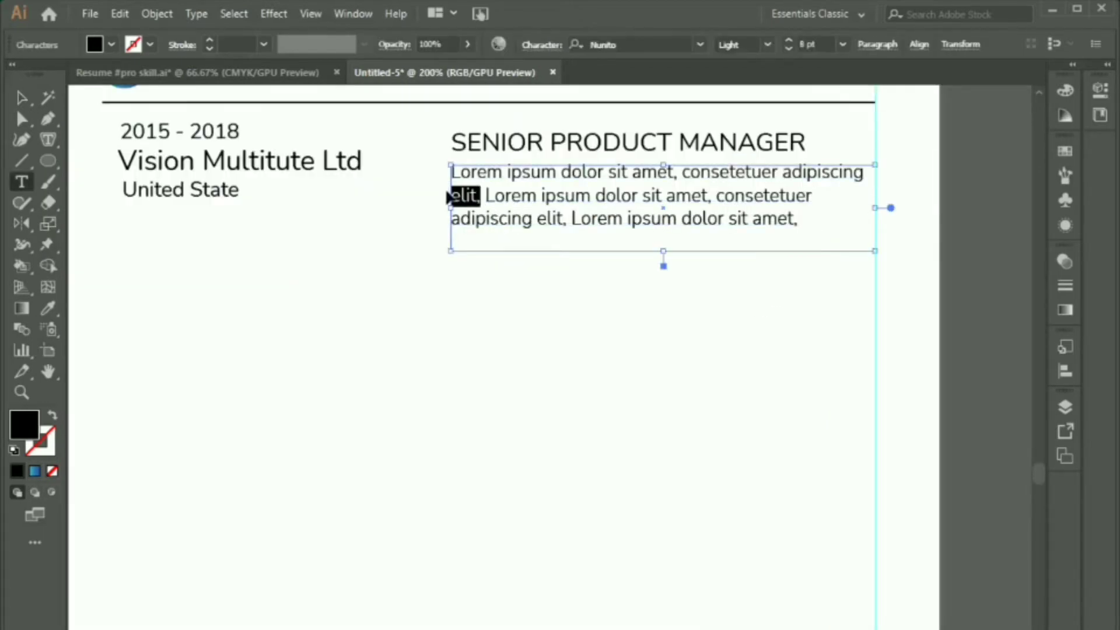
key(ctrl+c)
click(822, 205)
key(ctrl+v)
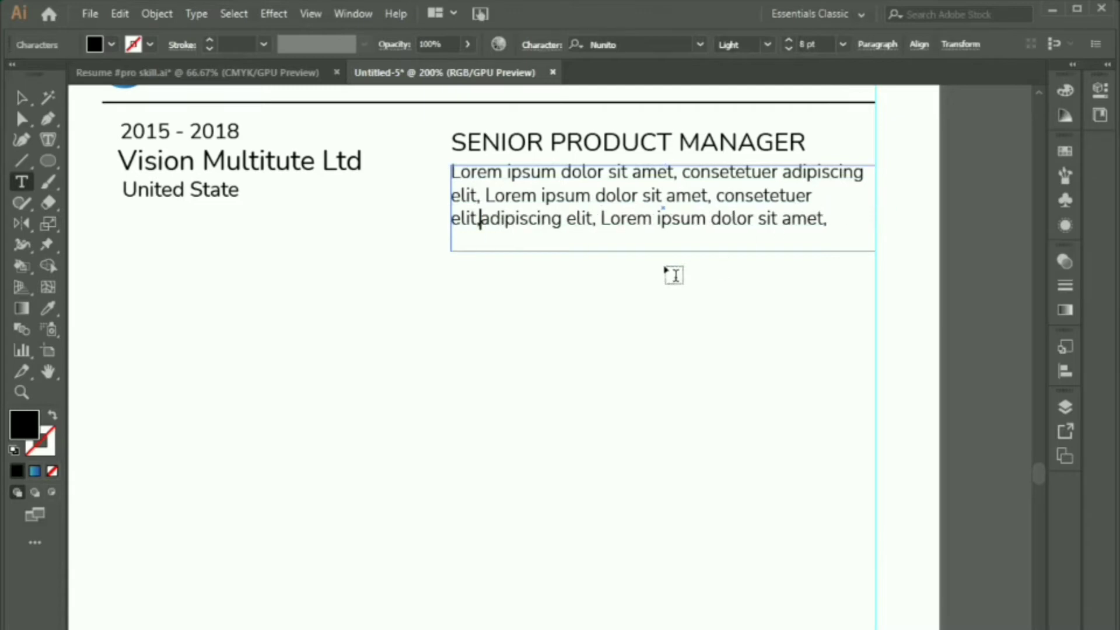
key(Escape)
click(858, 387)
key(ctrl+minus)
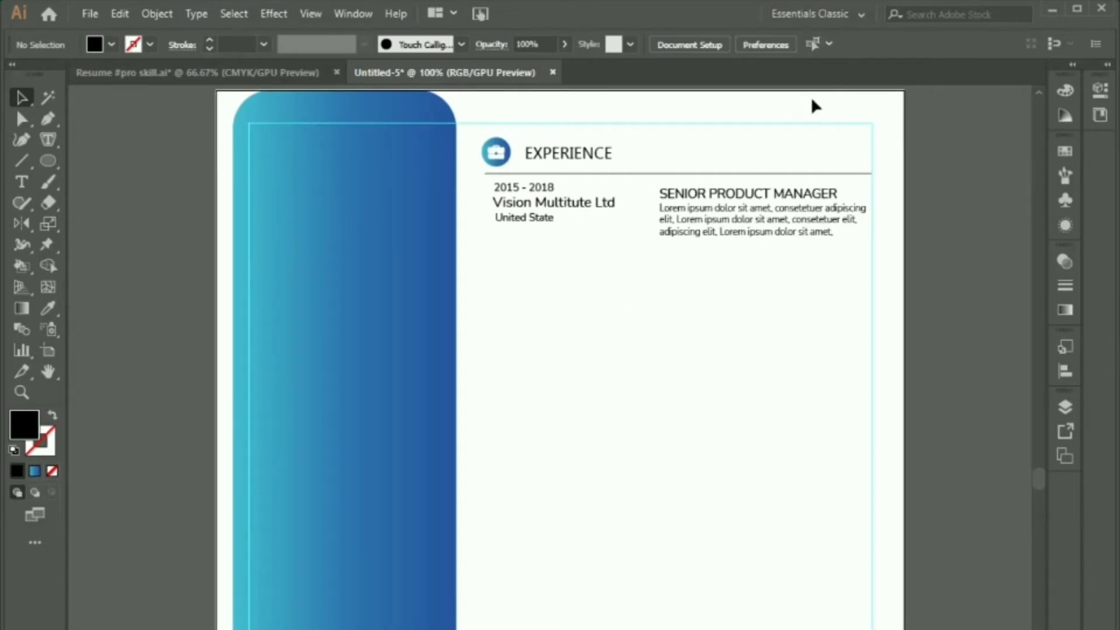
Step: Alt-drag the experience entry straight down twice, stacking two evenly spaced copies below it
drag(498, 270, 836, 188)
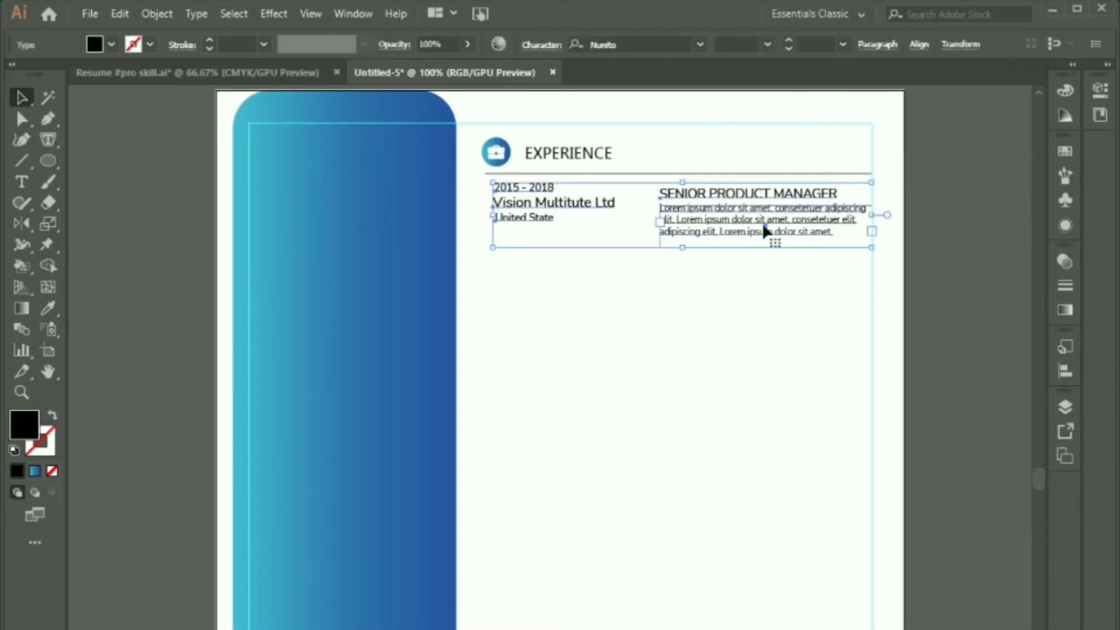
drag(766, 229, 761, 290)
click(758, 365)
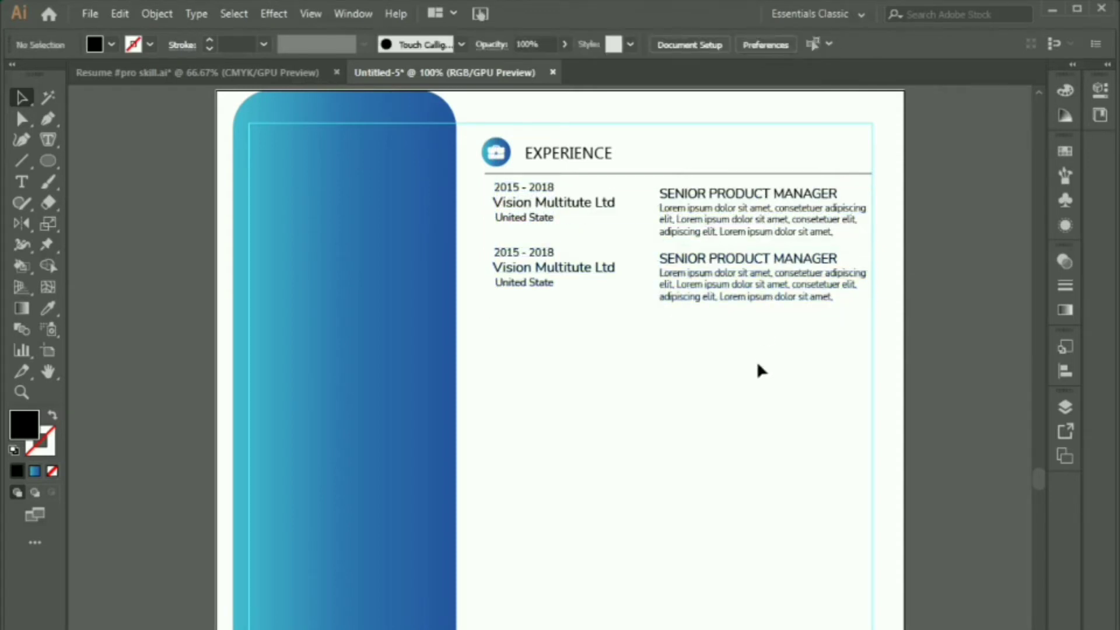
drag(502, 335, 806, 256)
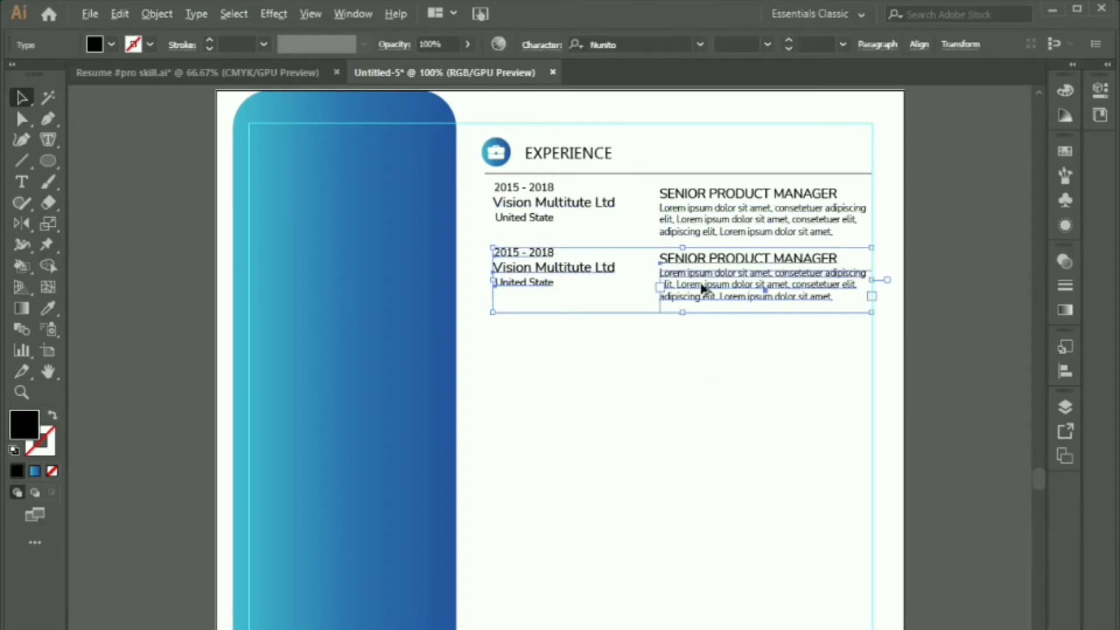
drag(703, 288, 704, 356)
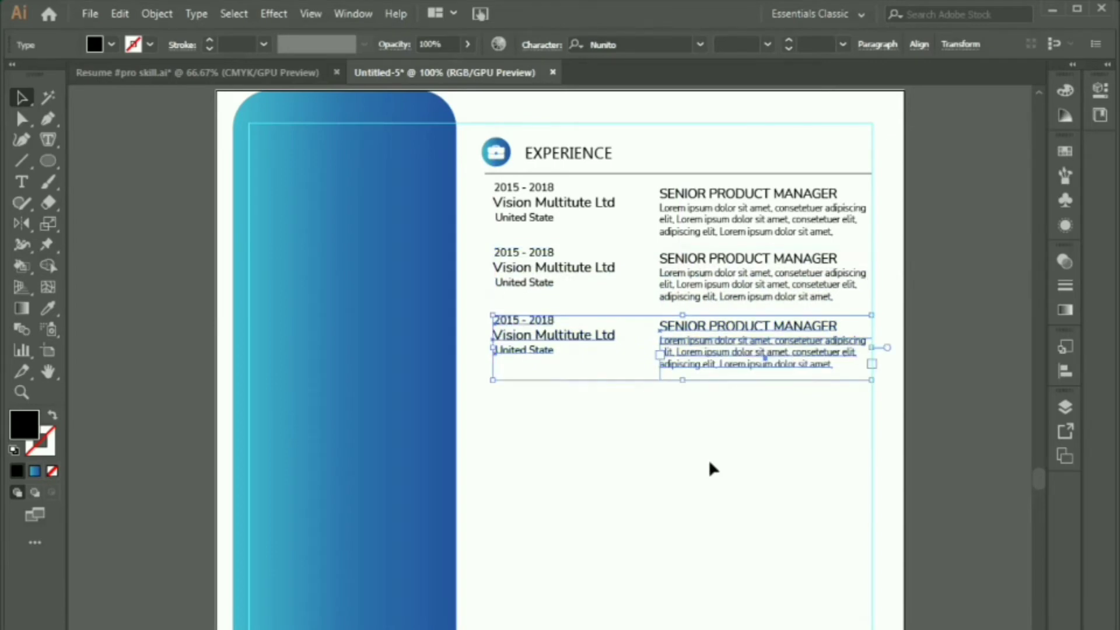
click(710, 461)
scroll(856, 409, down, 1)
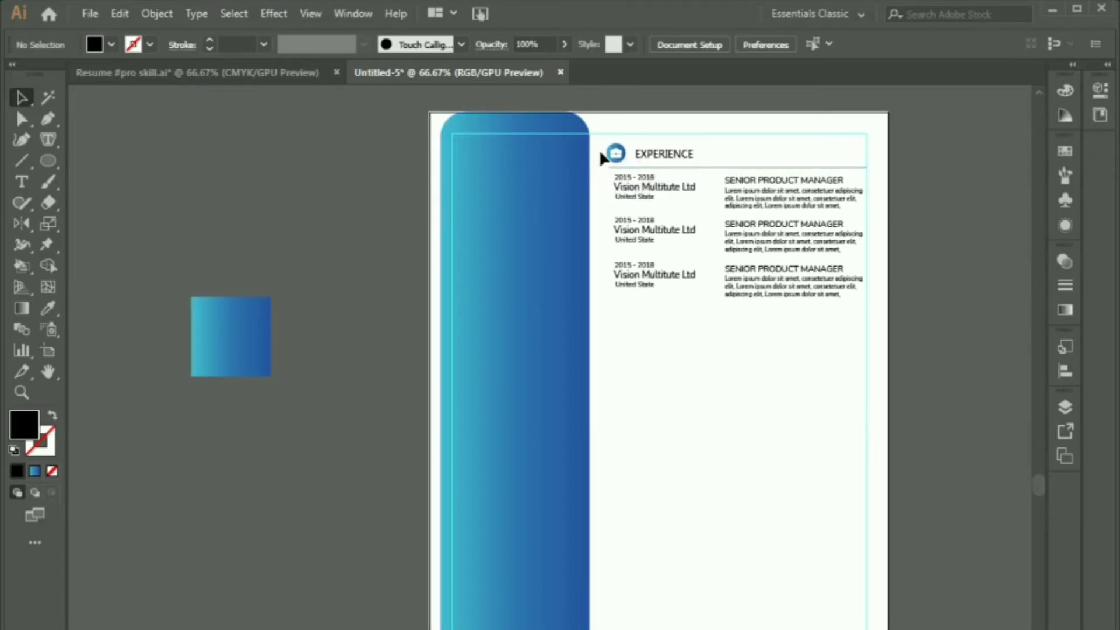
Step: Duplicate the EXPERIENCE heading, with its icon and rule, below the three entries
click(660, 153)
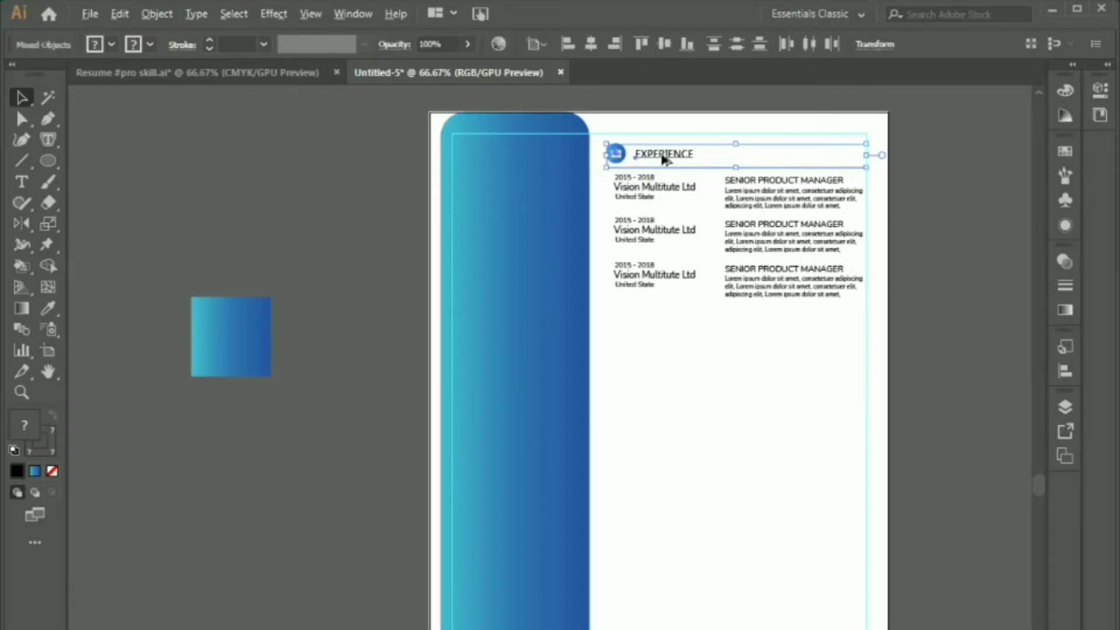
drag(665, 159, 666, 321)
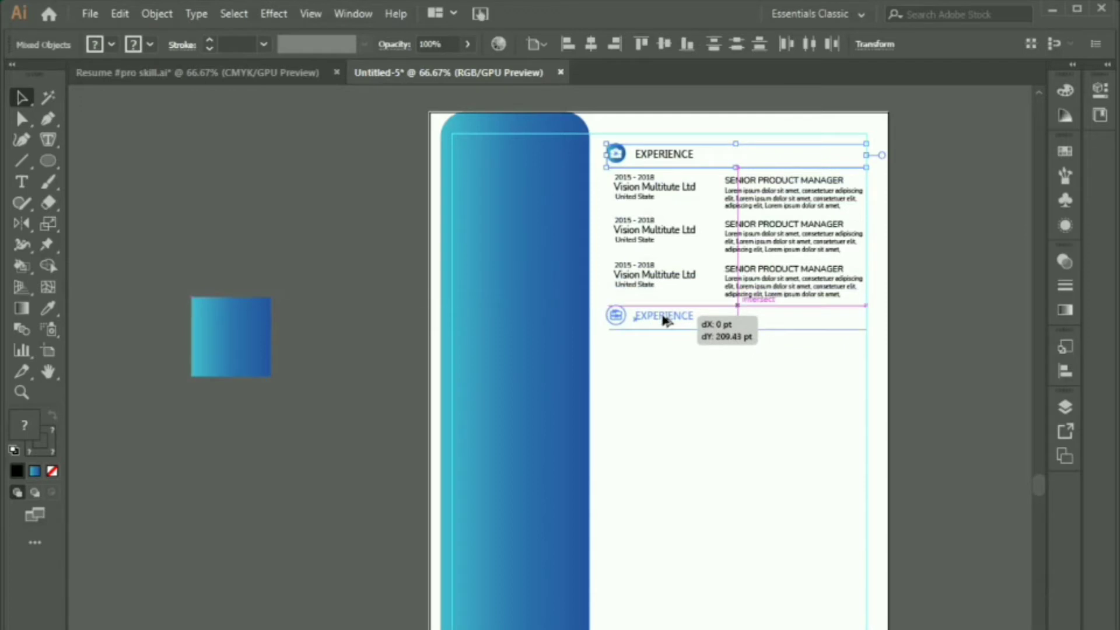
drag(665, 321, 665, 320)
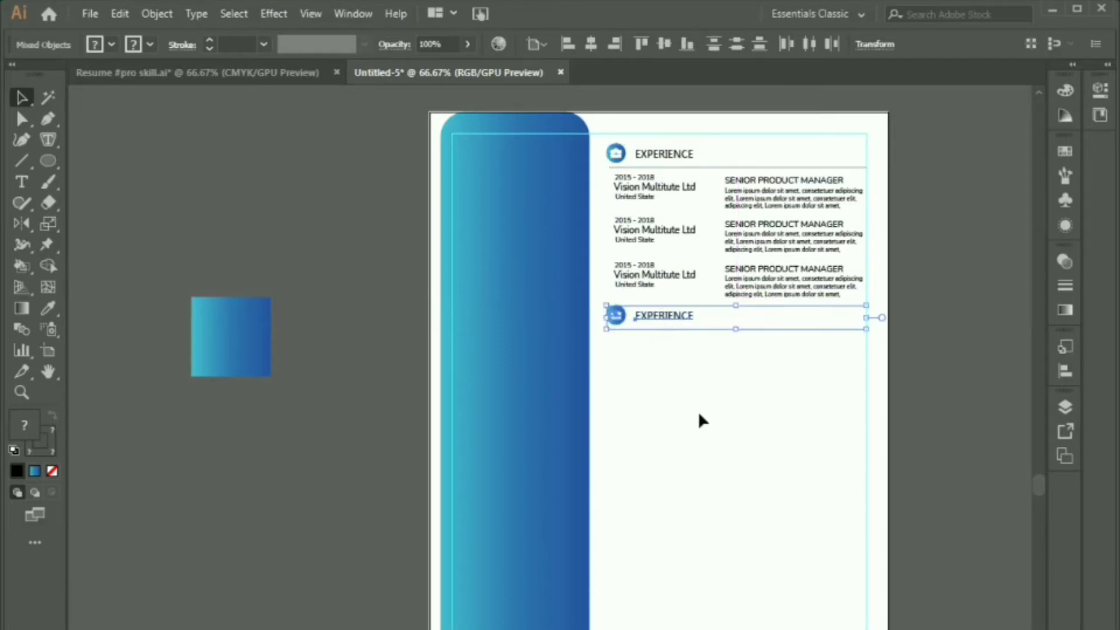
click(699, 414)
key(ctrl+minus)
scroll(622, 204, up, 2)
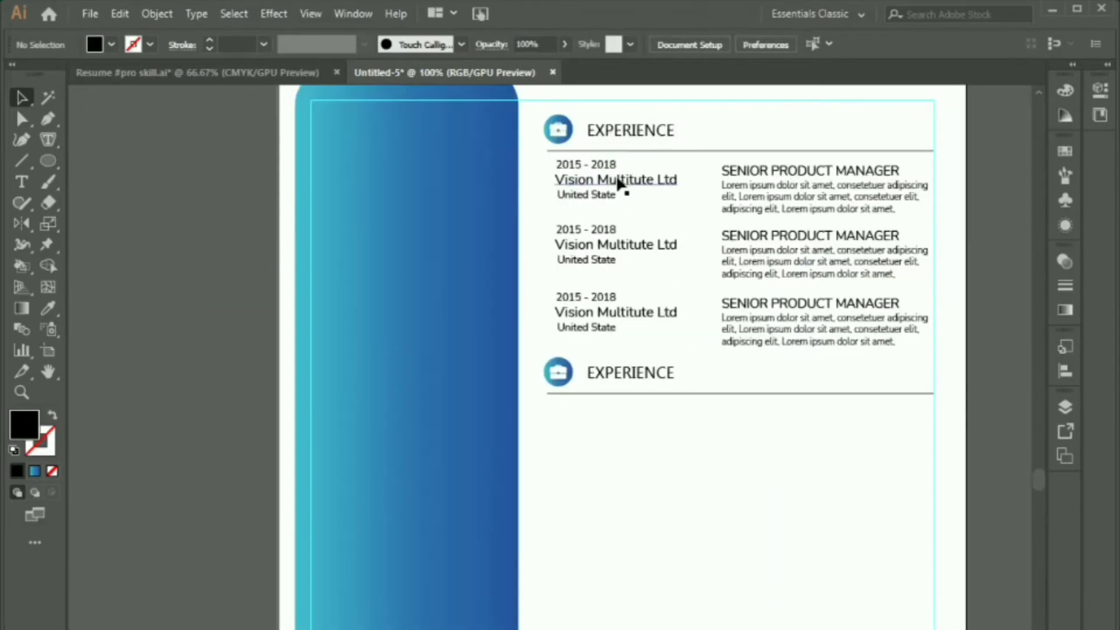
Step: Copy the date and company text under the new heading and adjust its font size
click(603, 176)
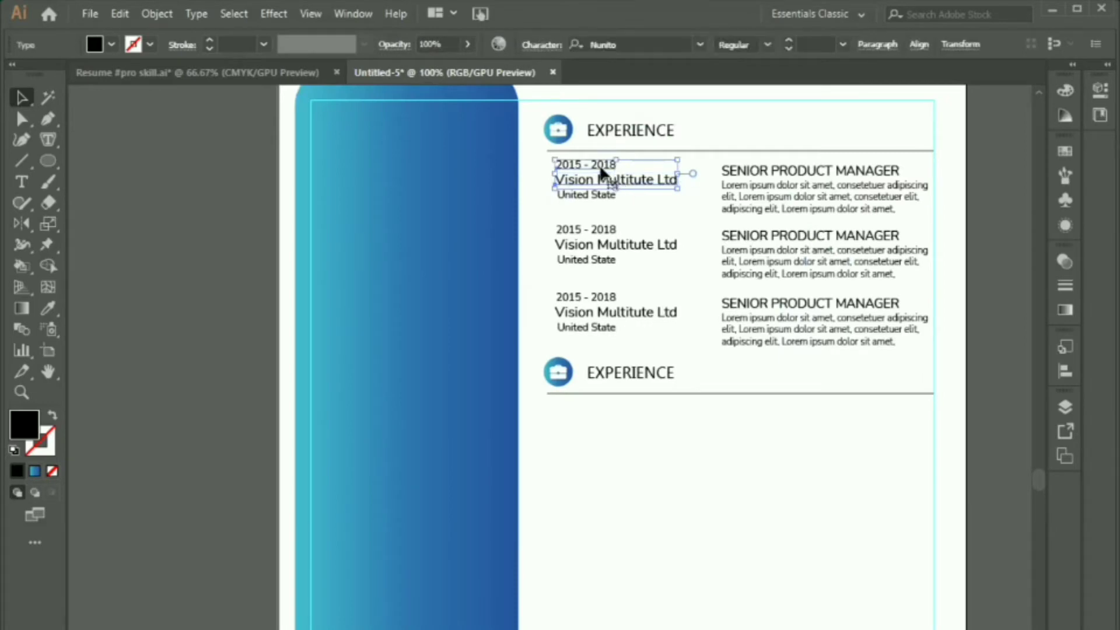
drag(604, 173, 597, 415)
click(607, 476)
click(620, 425)
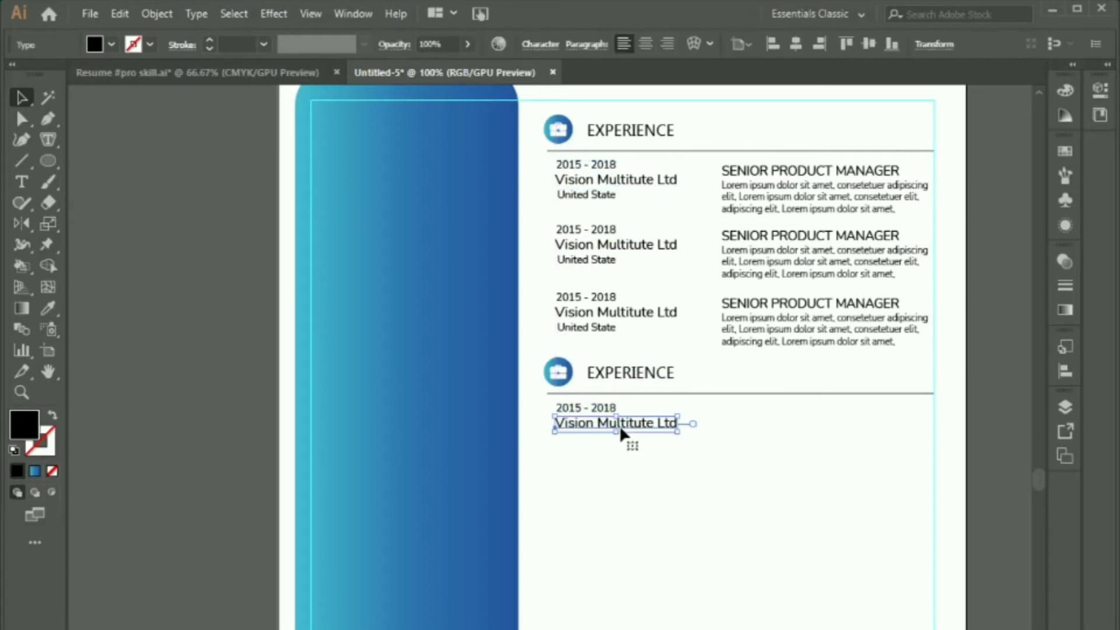
click(549, 49)
click(366, 116)
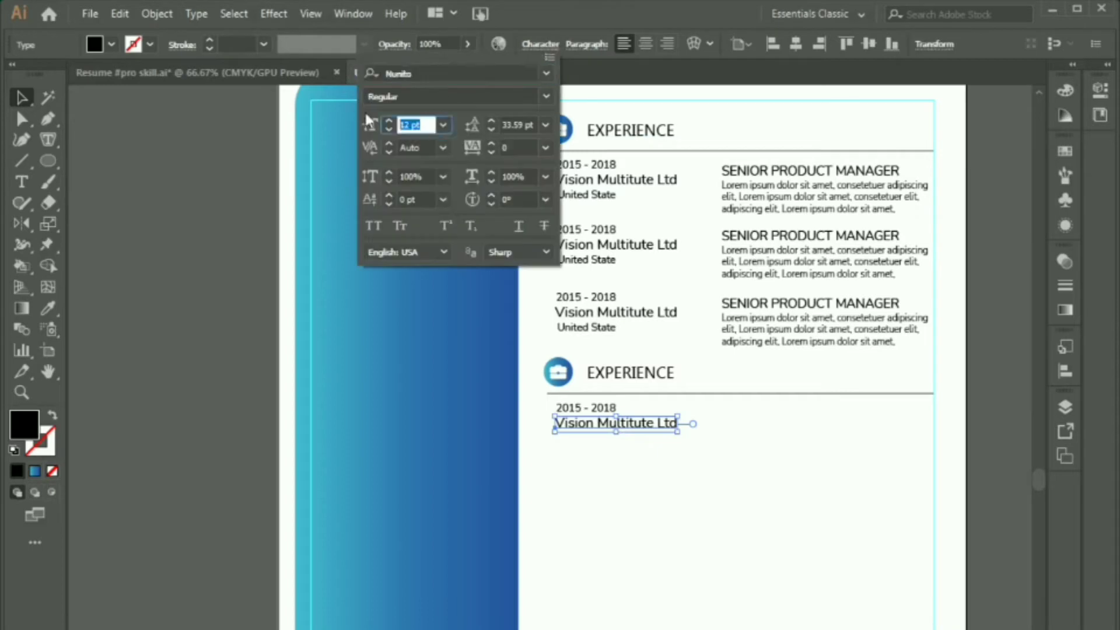
click(665, 511)
click(666, 510)
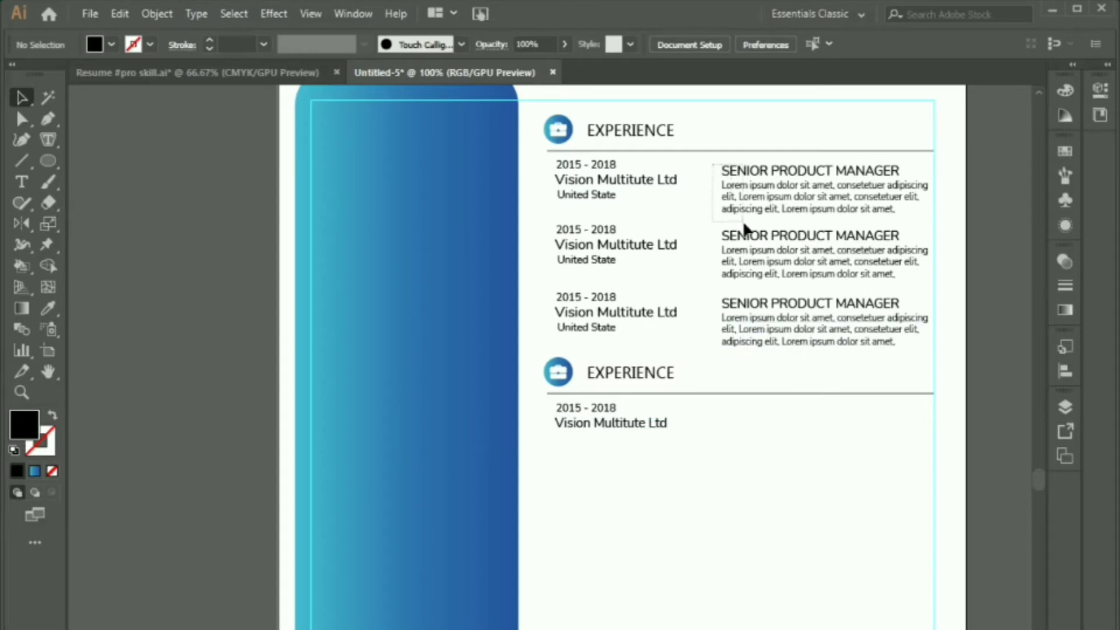
Step: Copy the job title and description beside it, trimming the description to two lines
click(785, 198)
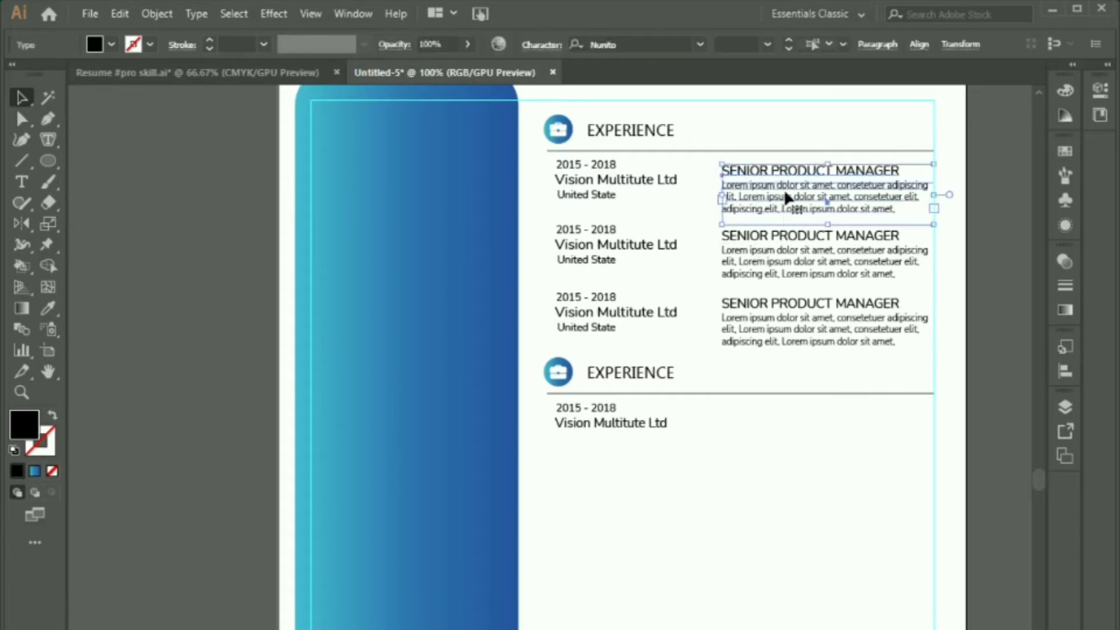
drag(780, 176, 778, 415)
click(801, 559)
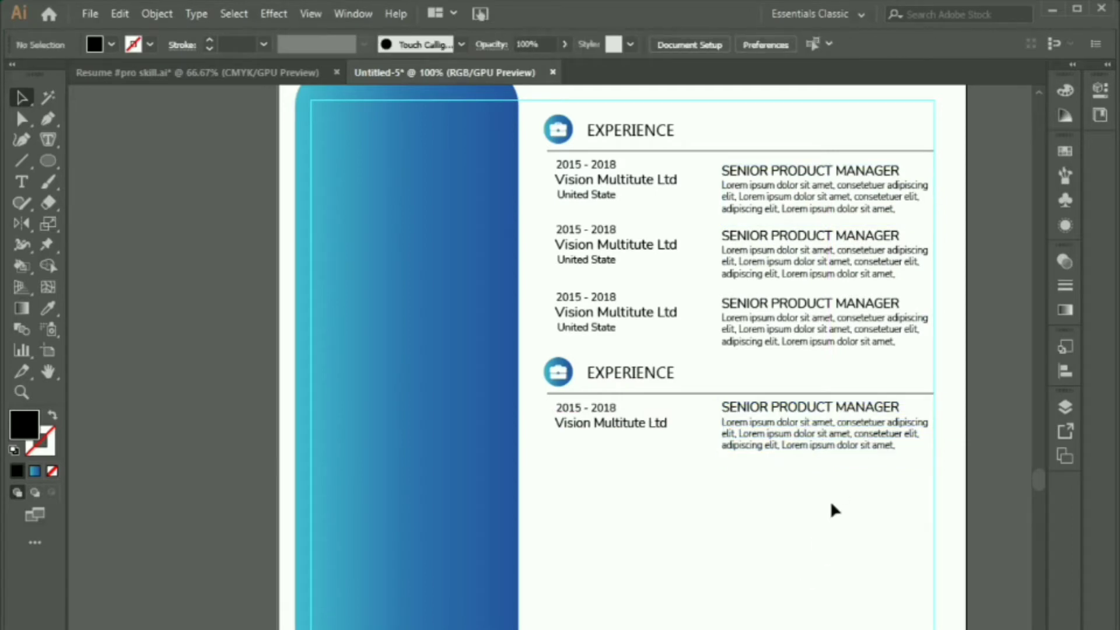
double_click(895, 445)
drag(895, 446, 726, 453)
key(BackSpace)
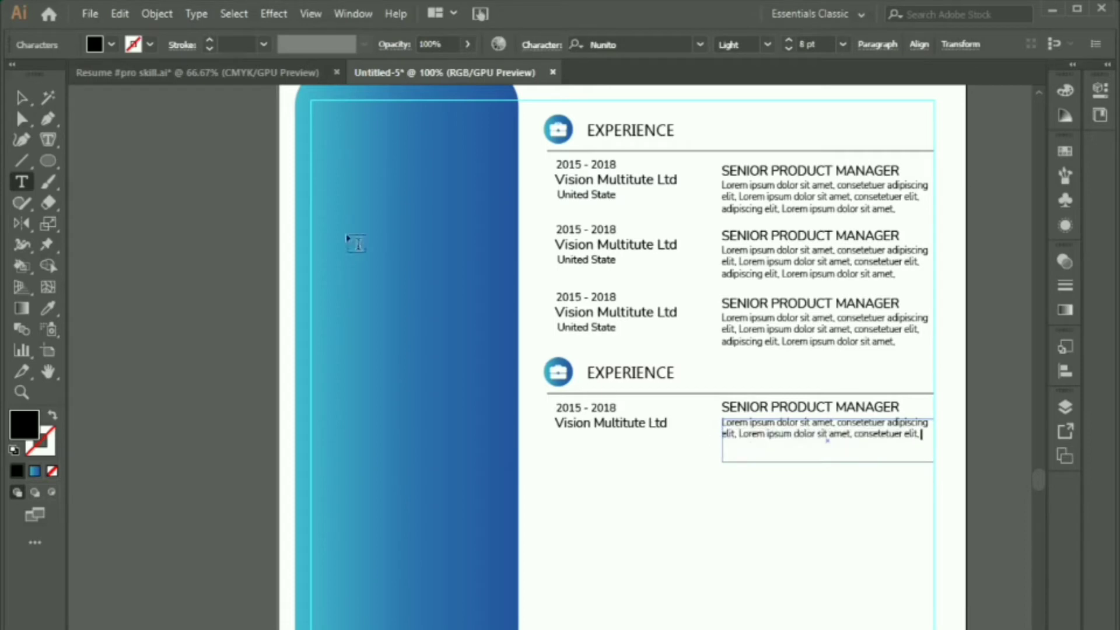
click(24, 96)
click(586, 482)
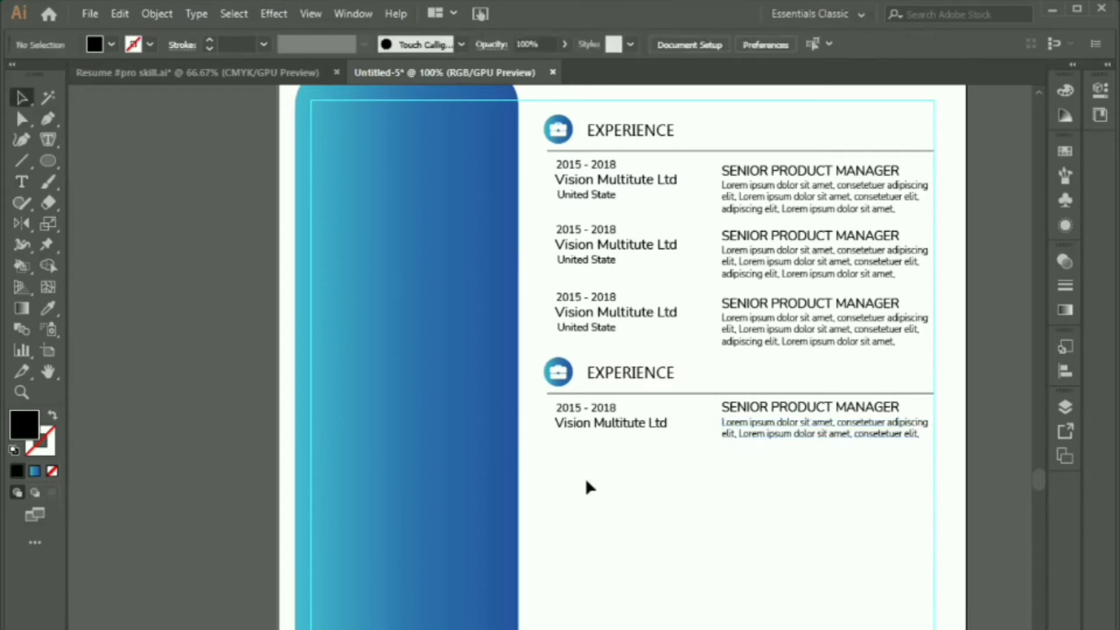
Step: Alt-drag the compact entry down and repeat with Ctrl+D to make four entries
click(860, 417)
drag(816, 426, 815, 475)
key(ctrl+d)
key(ctrl+d)
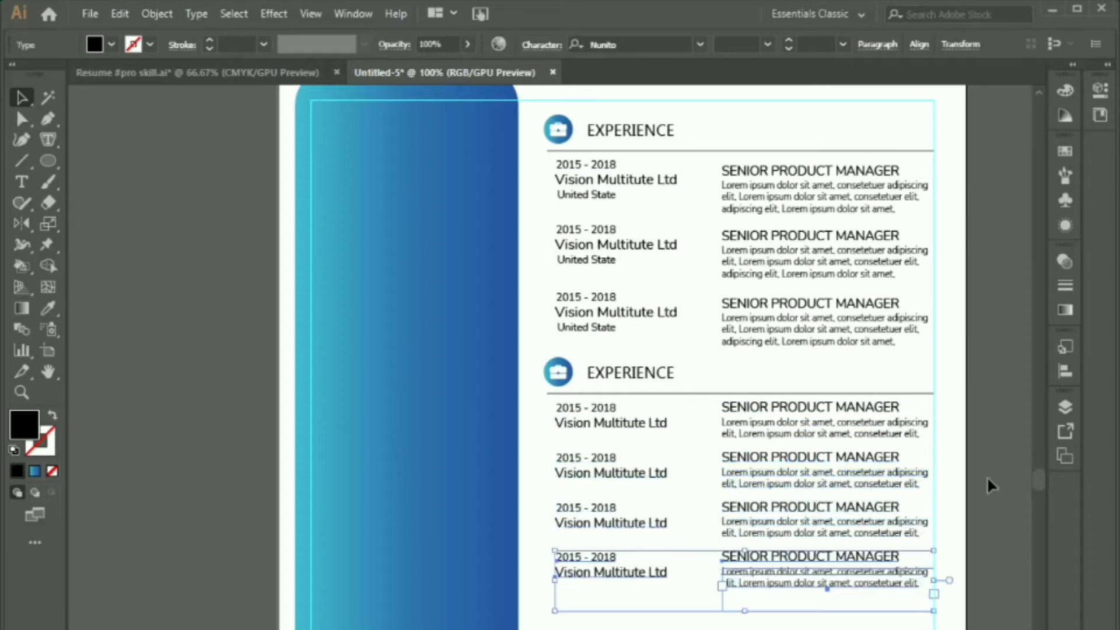
click(989, 484)
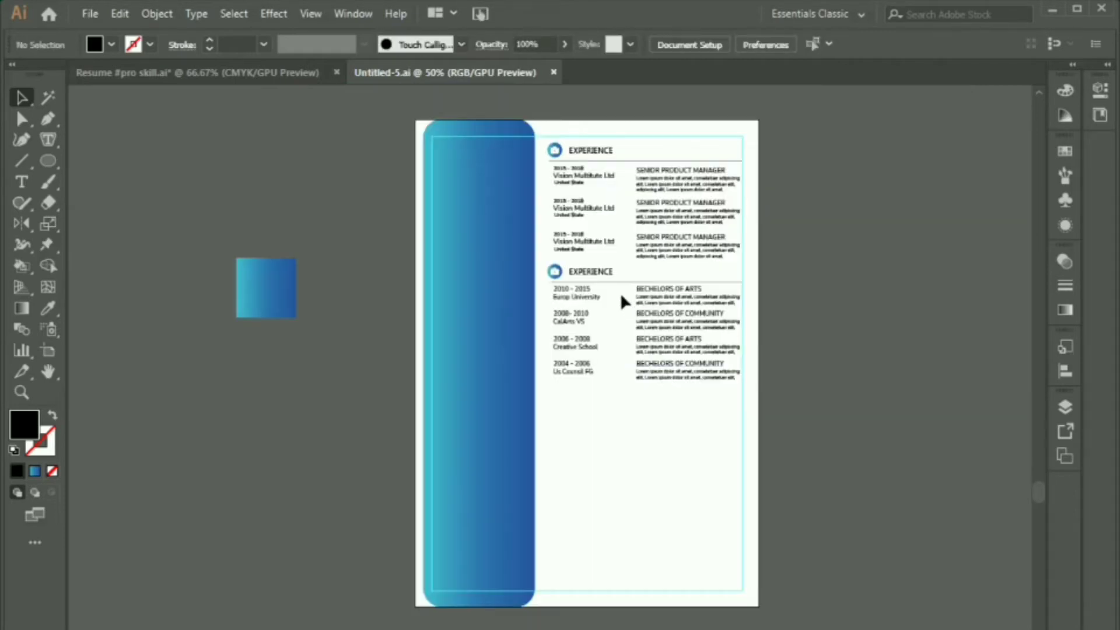
Step: Rename the second section heading to EDUCATION
click(597, 270)
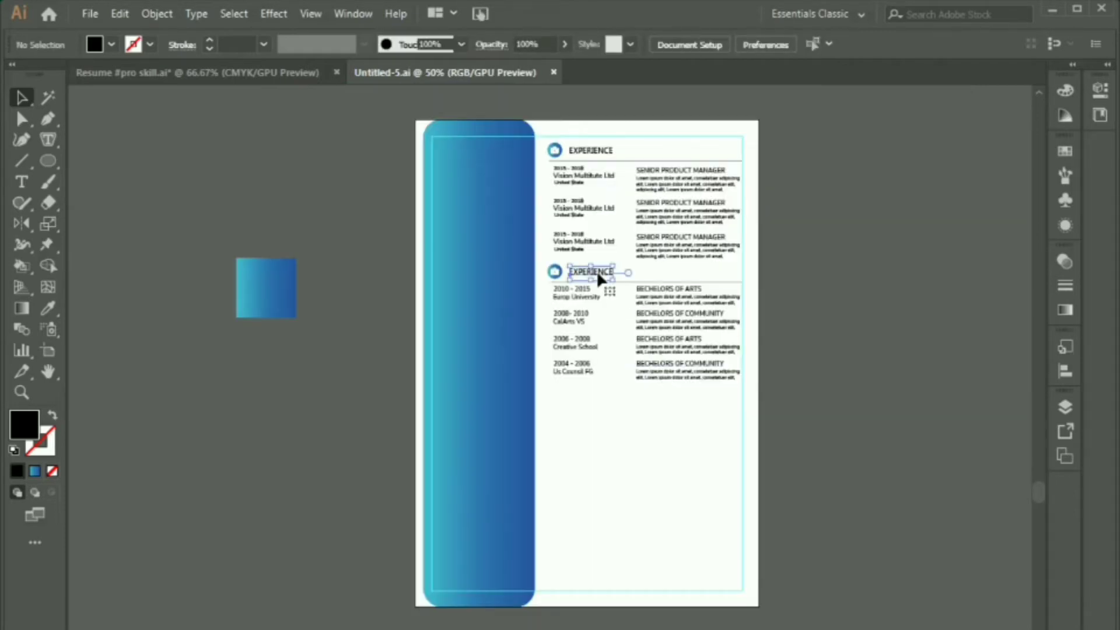
double_click(597, 270)
double_click(597, 269)
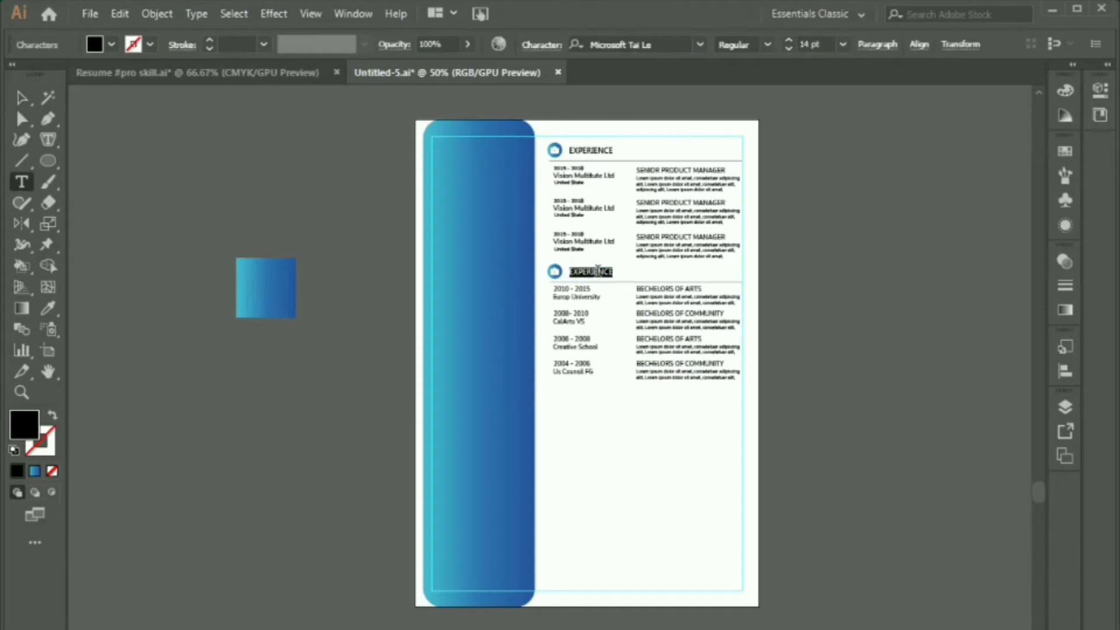
text(EDUCATION)
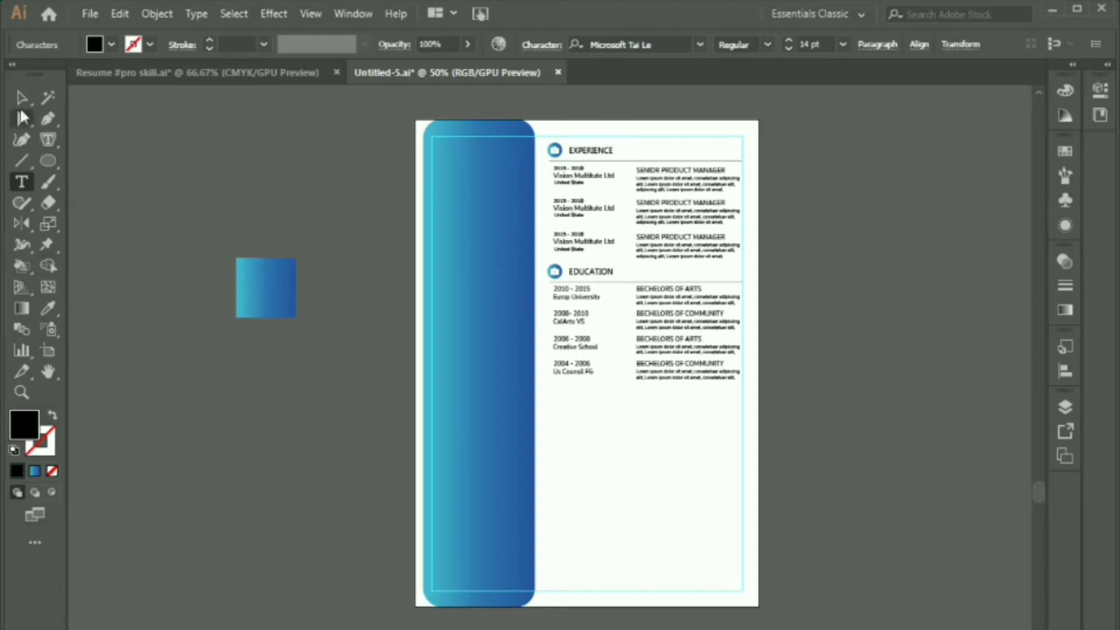
click(16, 106)
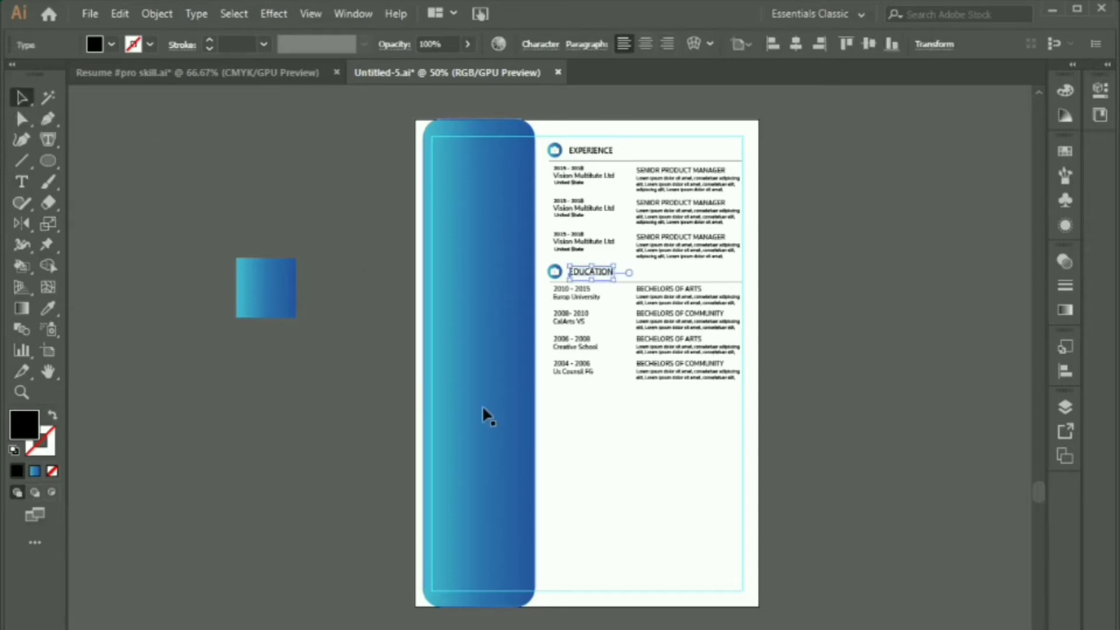
click(572, 441)
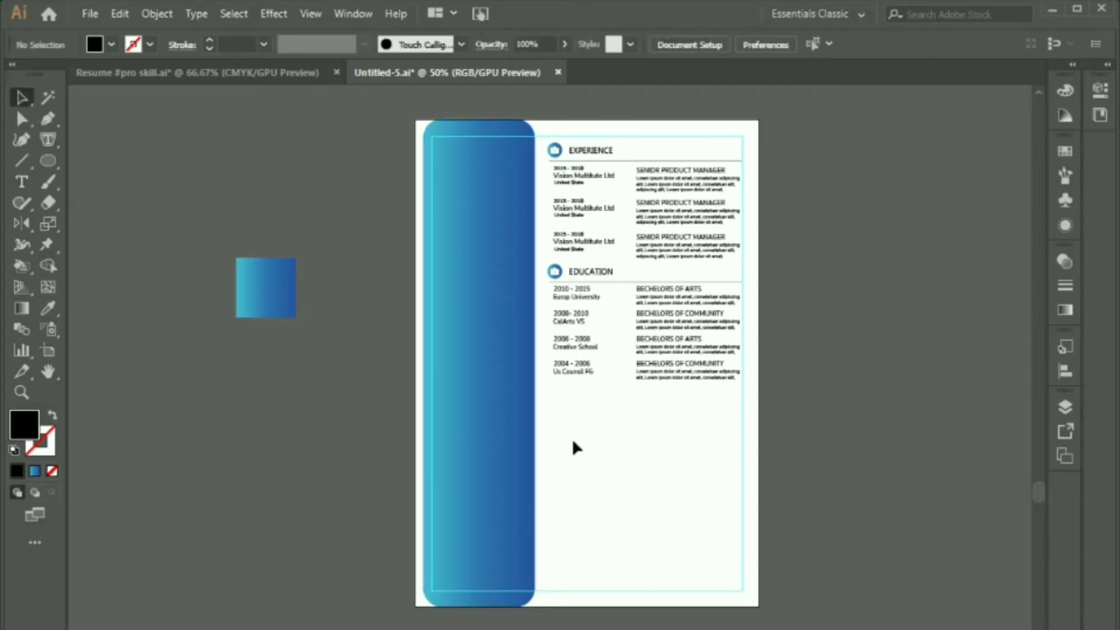
Step: Bring the graduation-cap icon over from the Resume #pro skill.ai document
click(554, 270)
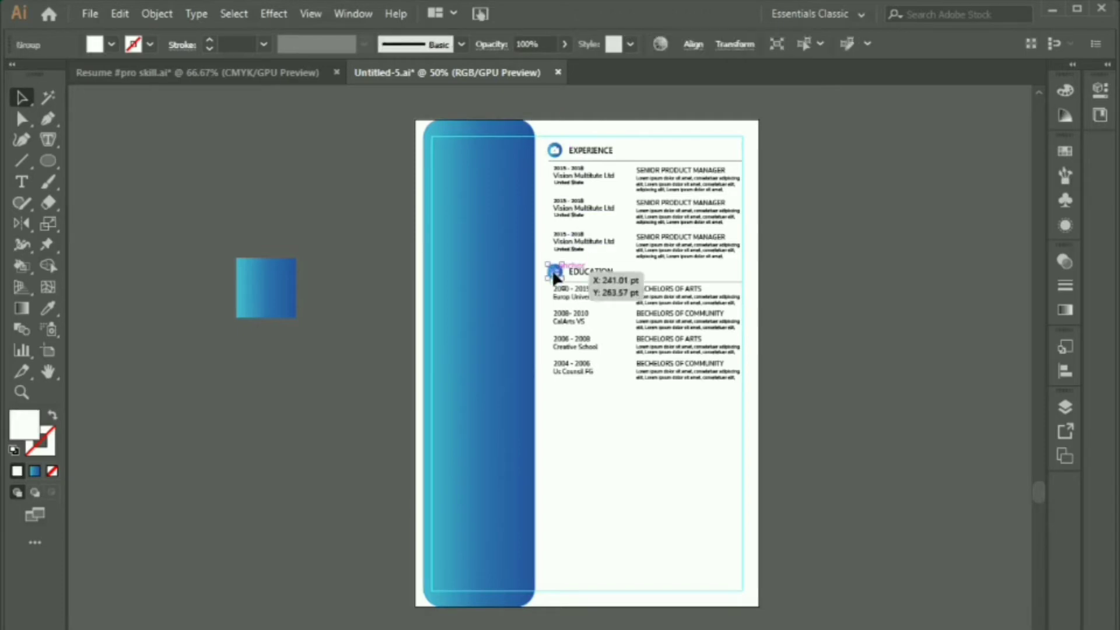
click(400, 265)
click(240, 71)
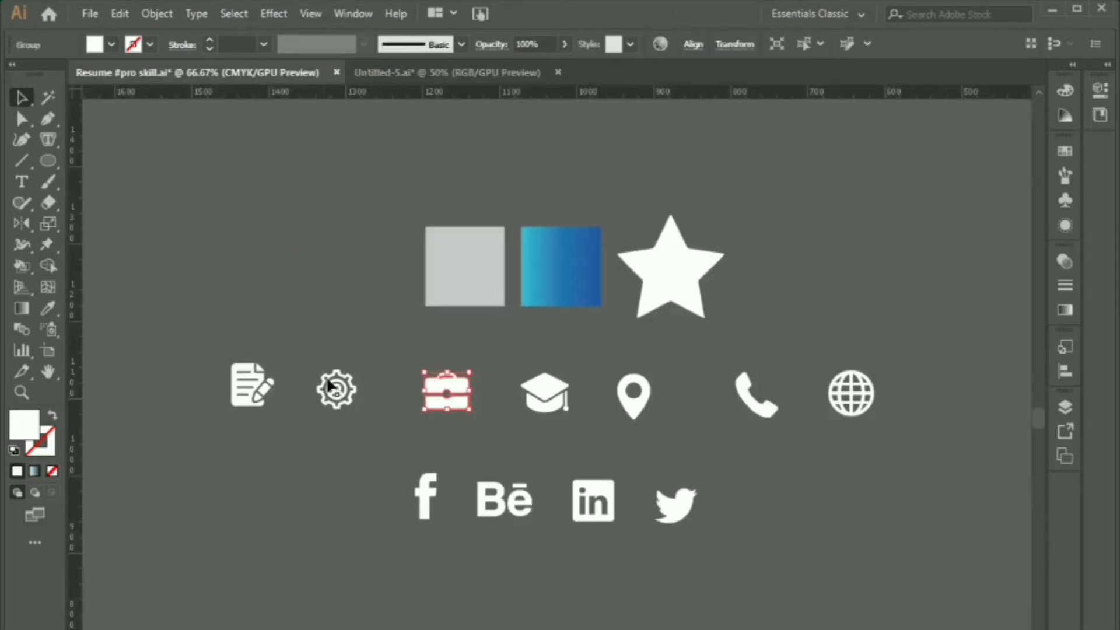
click(544, 404)
drag(544, 407, 488, 282)
Step: Delete the briefcase icon and scale the graduation cap down into the Education circle
scroll(536, 276, up, 4)
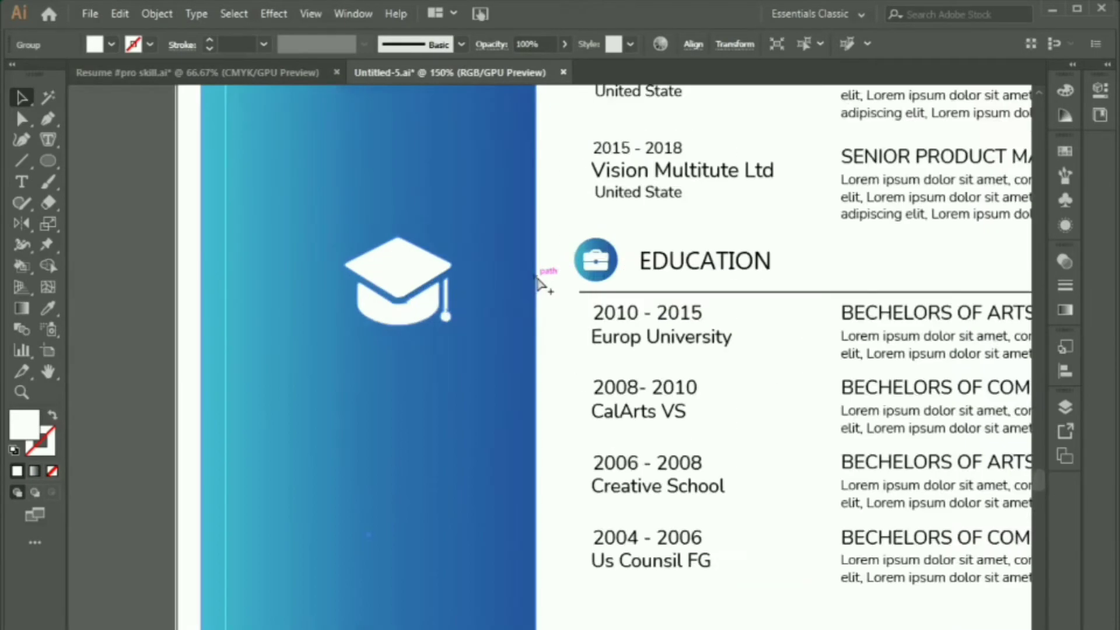
click(617, 263)
key(Delete)
click(389, 277)
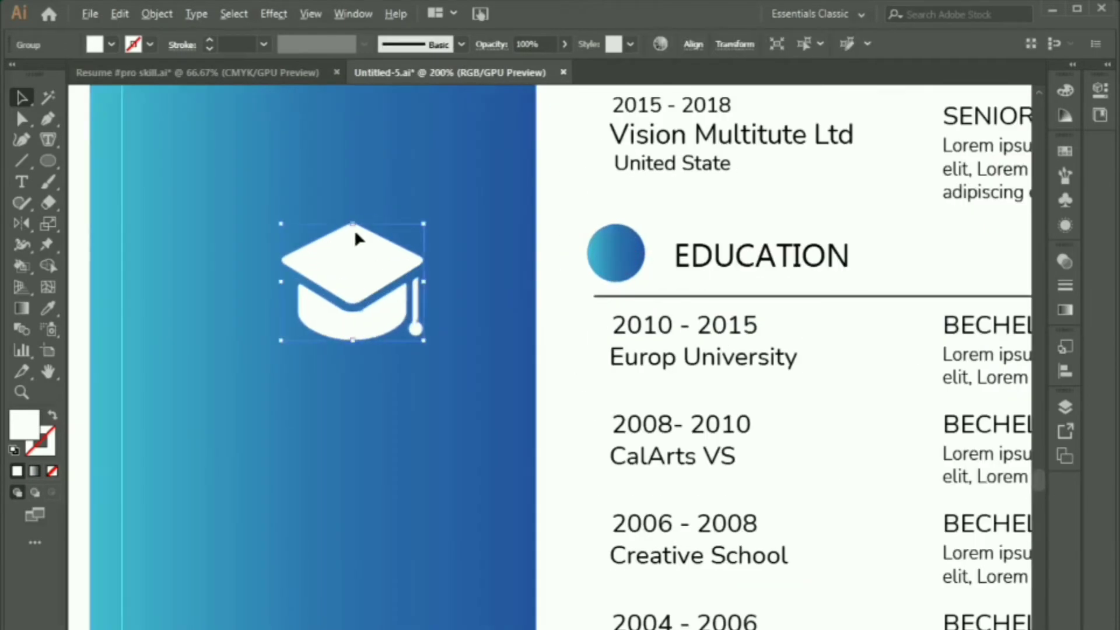
drag(353, 223, 619, 241)
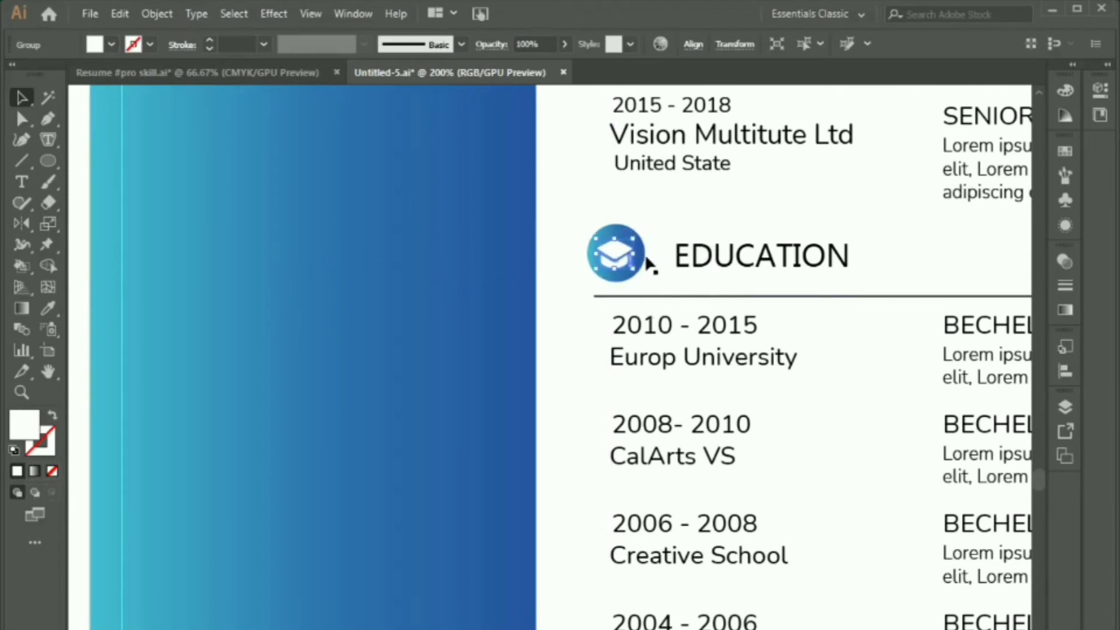
click(684, 205)
scroll(616, 197, down, 4)
drag(677, 358, 639, 408)
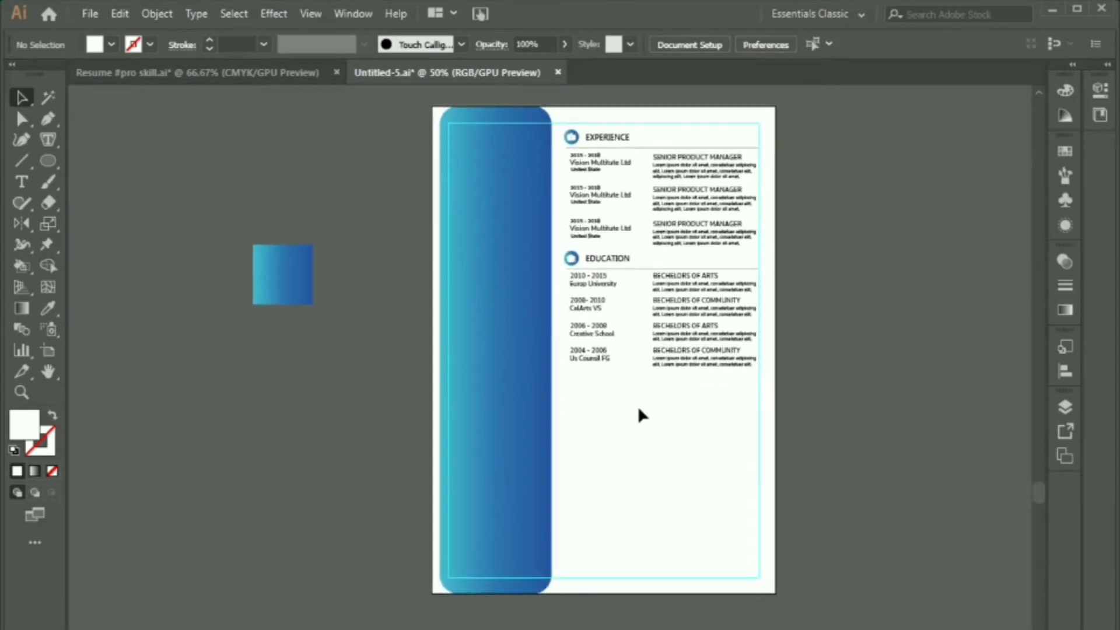
Step: Alt-drag a copy of the Education heading group below the education list
scroll(594, 242, up, 2)
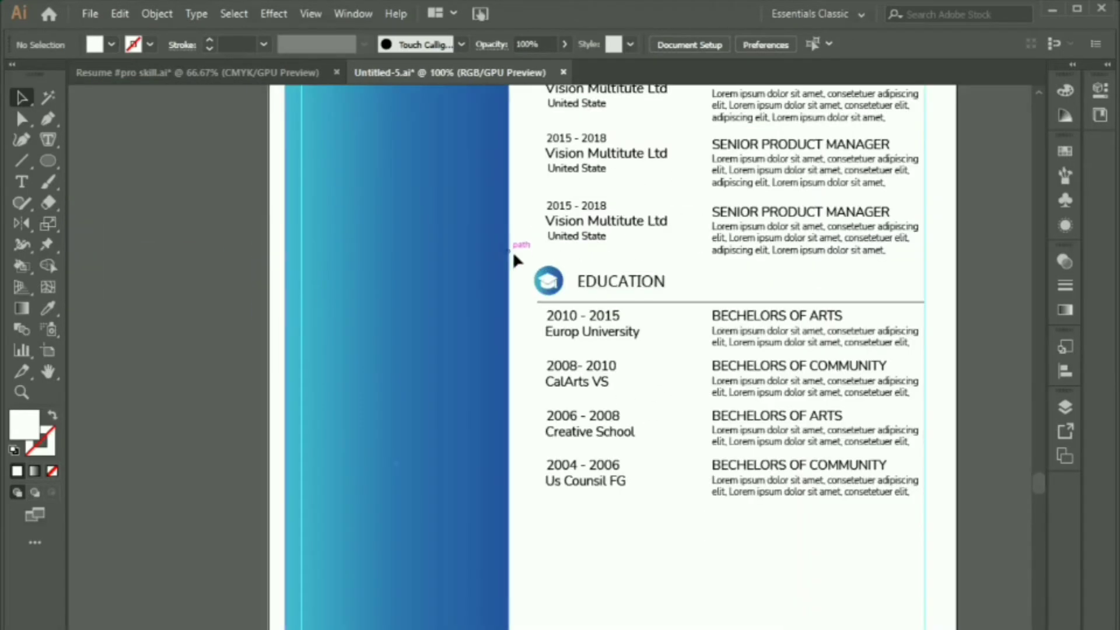
click(545, 303)
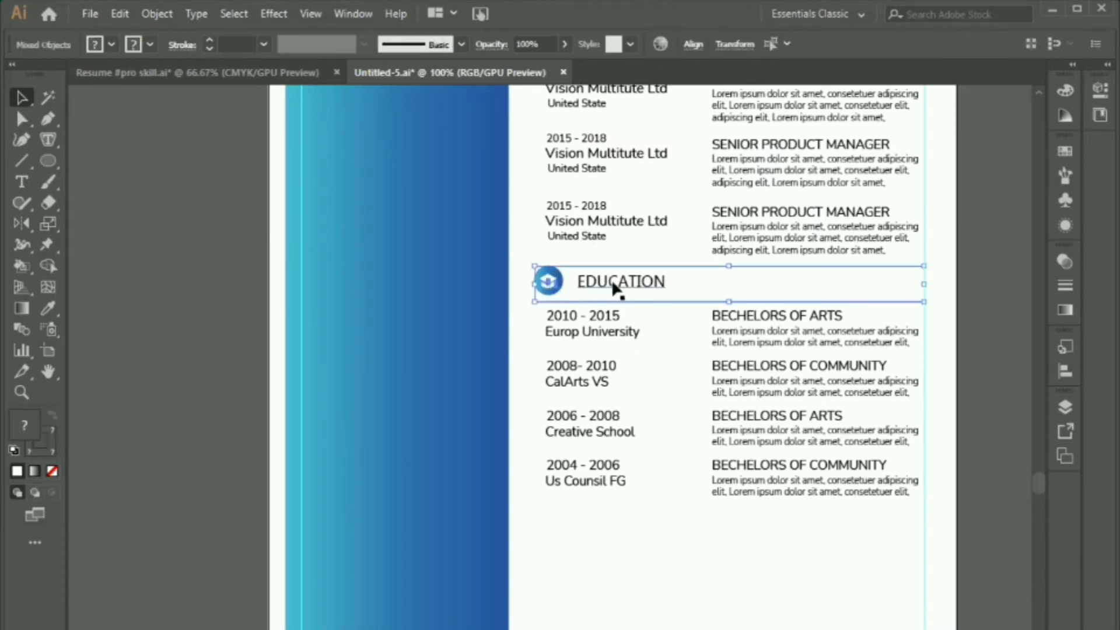
drag(613, 285, 609, 538)
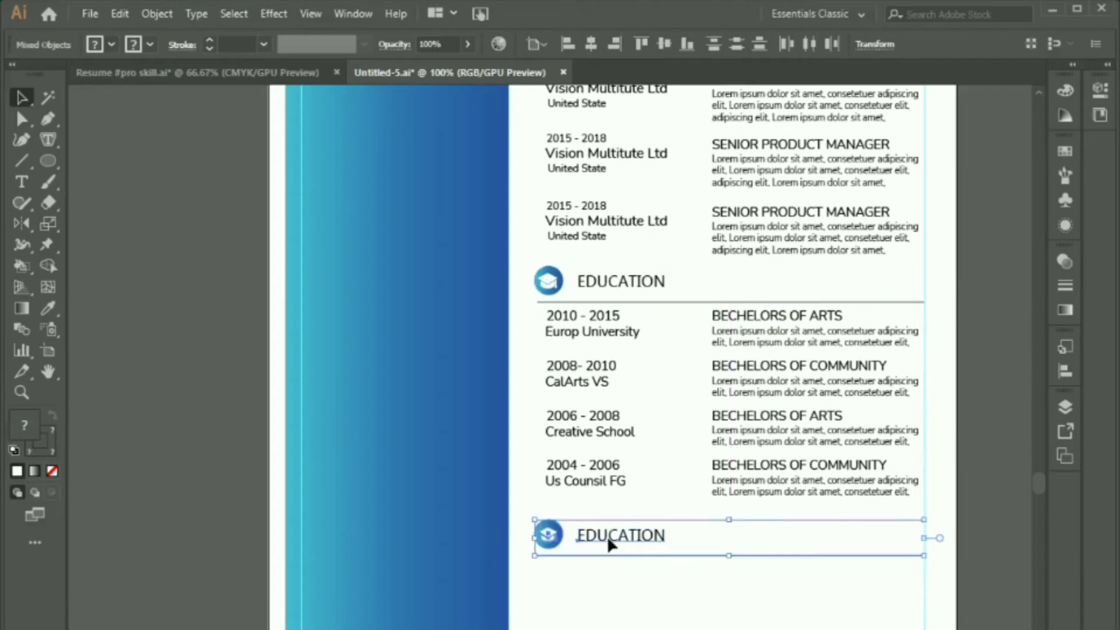
key(ctrl+minus)
key(ctrl+minus)
scroll(659, 490, down, 2)
key(ctrl+plus)
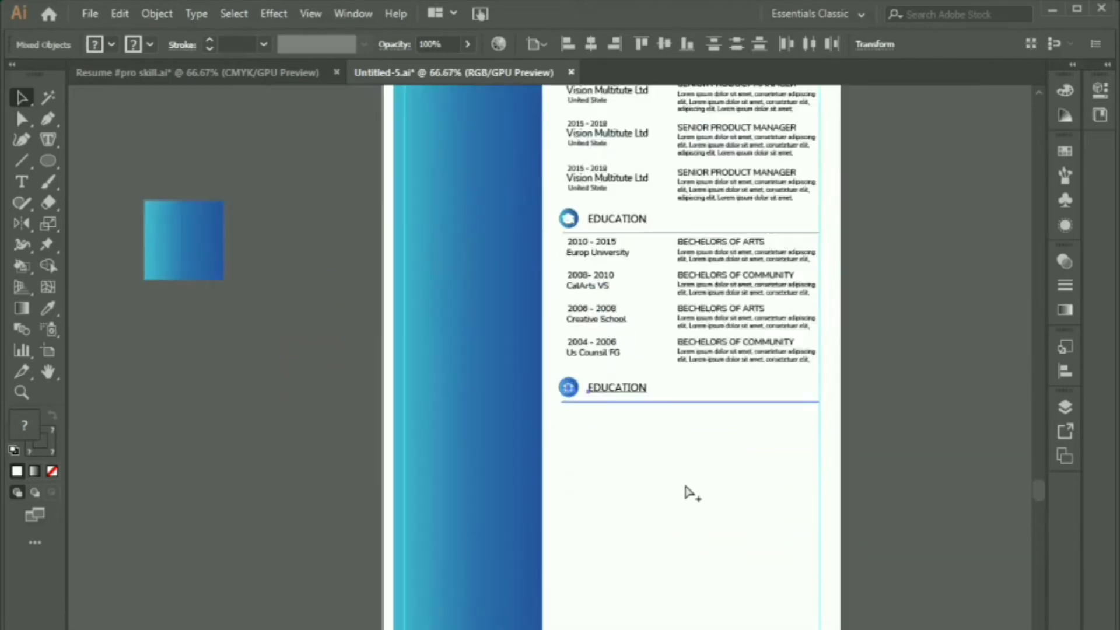
Step: Retitle the copied heading to PRO SKILLS
key(ctrl+plus)
double_click(595, 232)
text(PRO SKILLS)
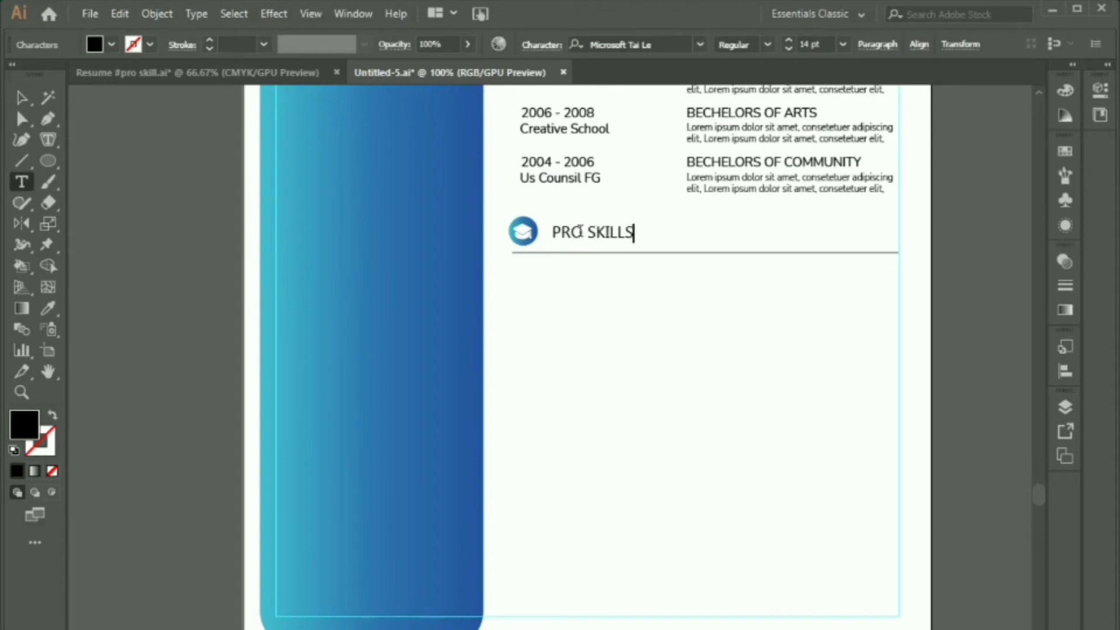
click(22, 98)
click(689, 395)
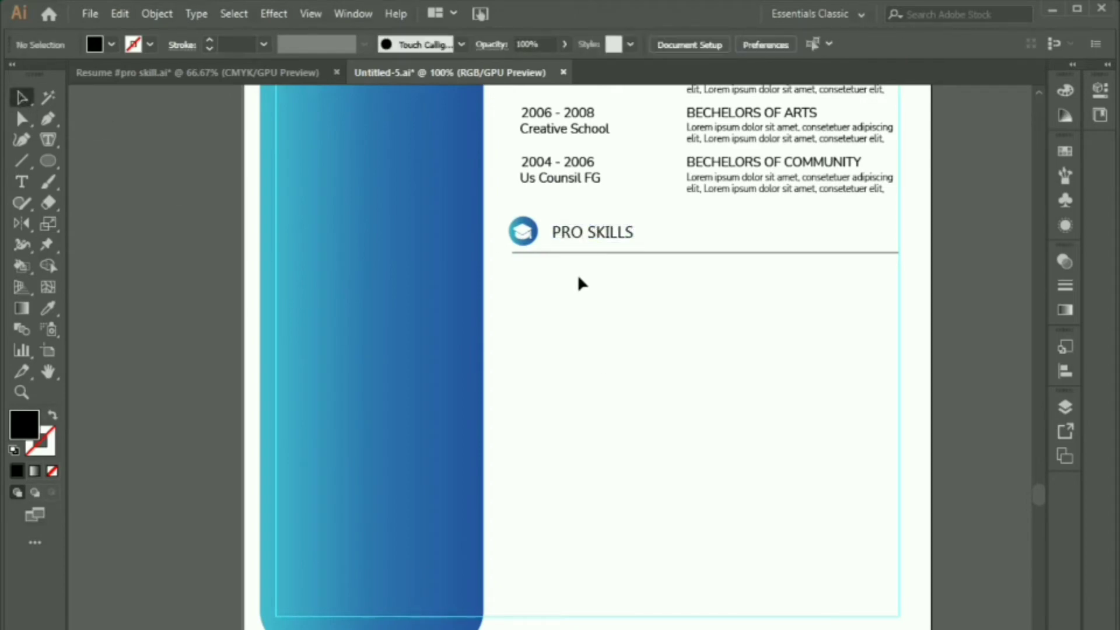
Step: Add a Photoshop label in All Caps at 10.5 pt just under the PRO SKILLS rule
key(t)
click(580, 296)
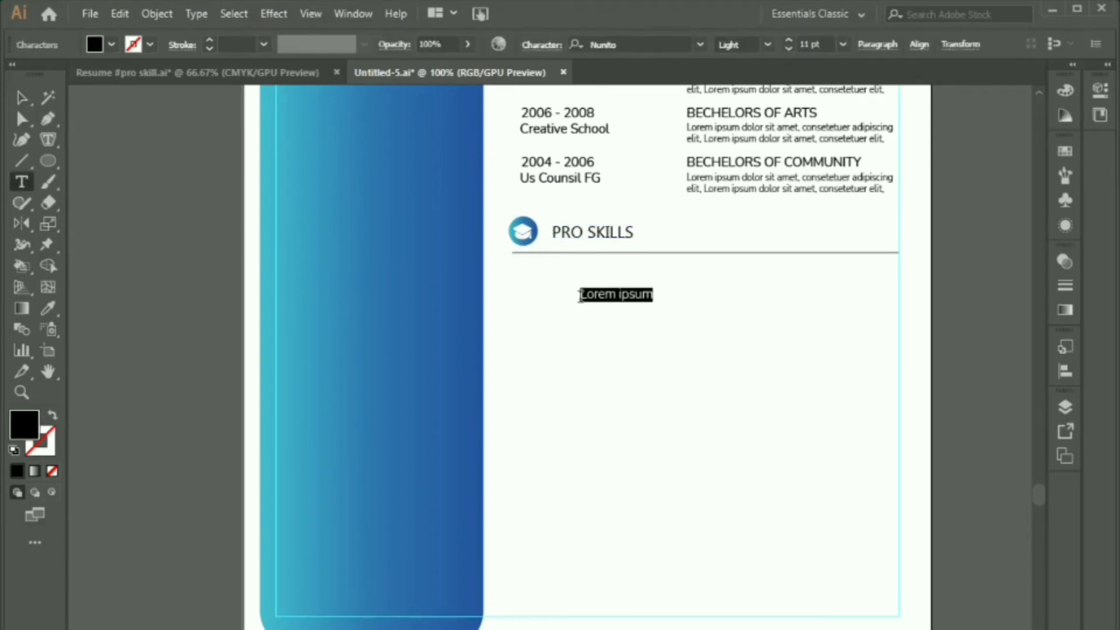
text(Photos)
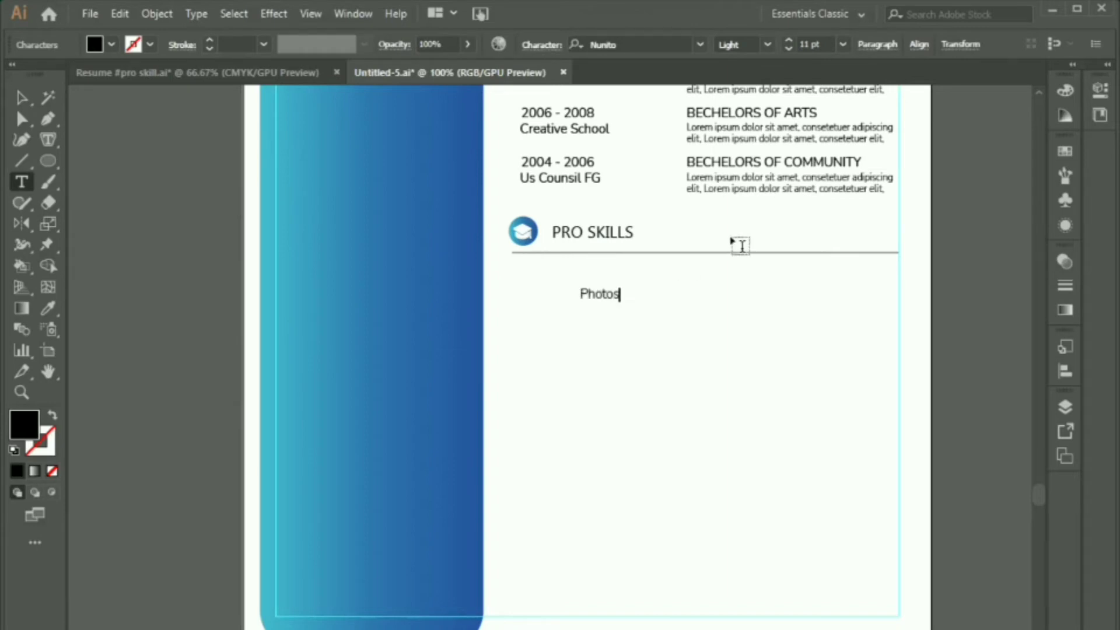
text(hop)
key(Escape)
click(541, 45)
click(374, 226)
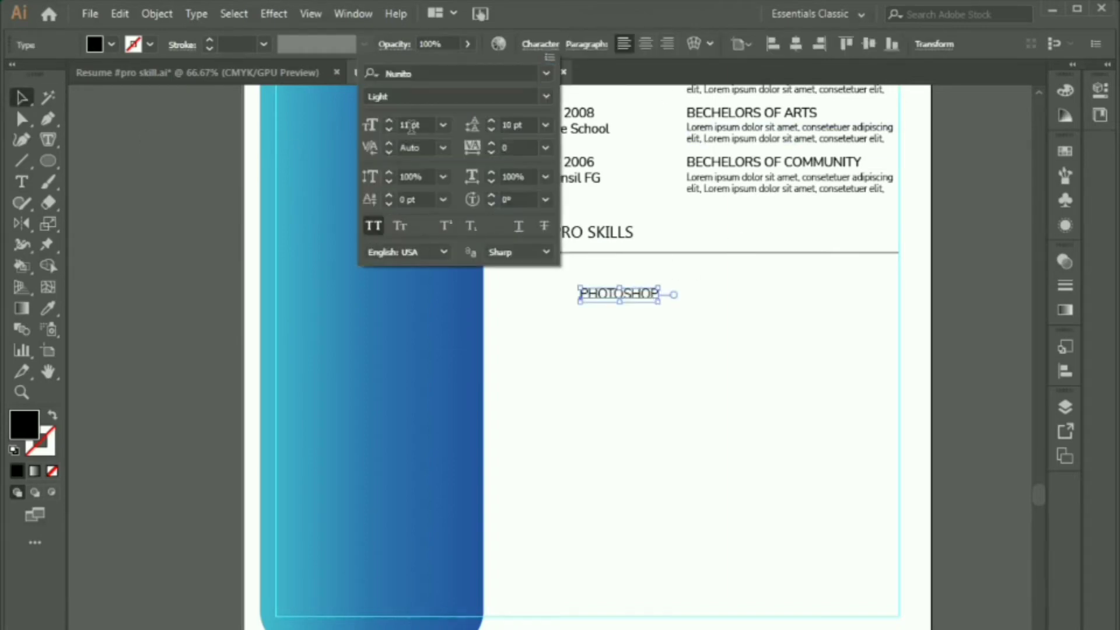
double_click(411, 126)
text(10.5)
key(Tab)
click(566, 376)
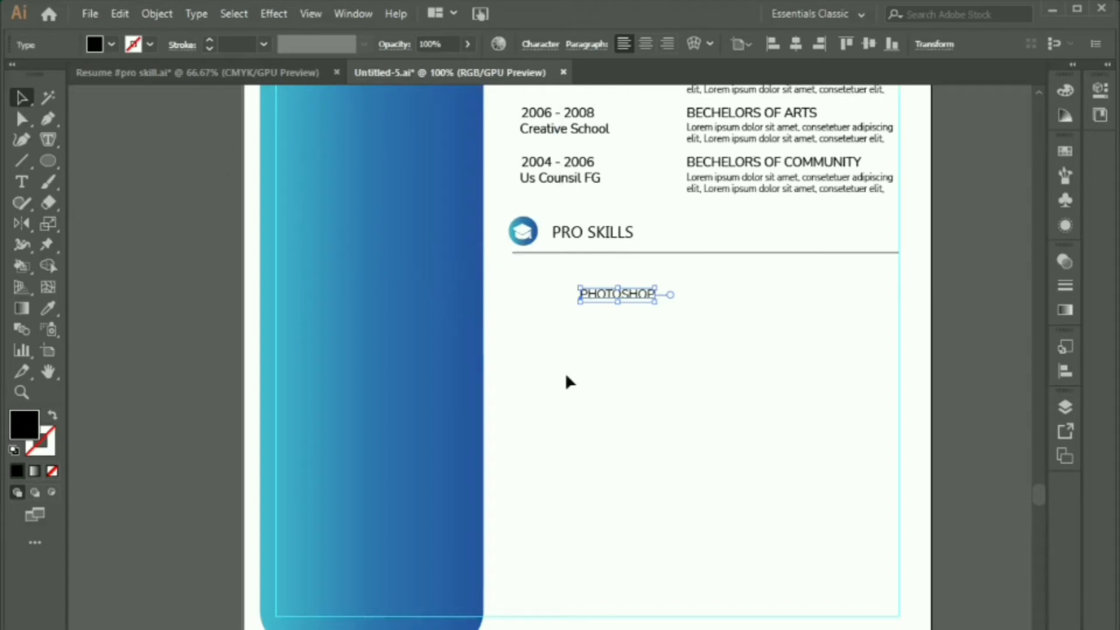
drag(597, 298, 533, 278)
click(583, 364)
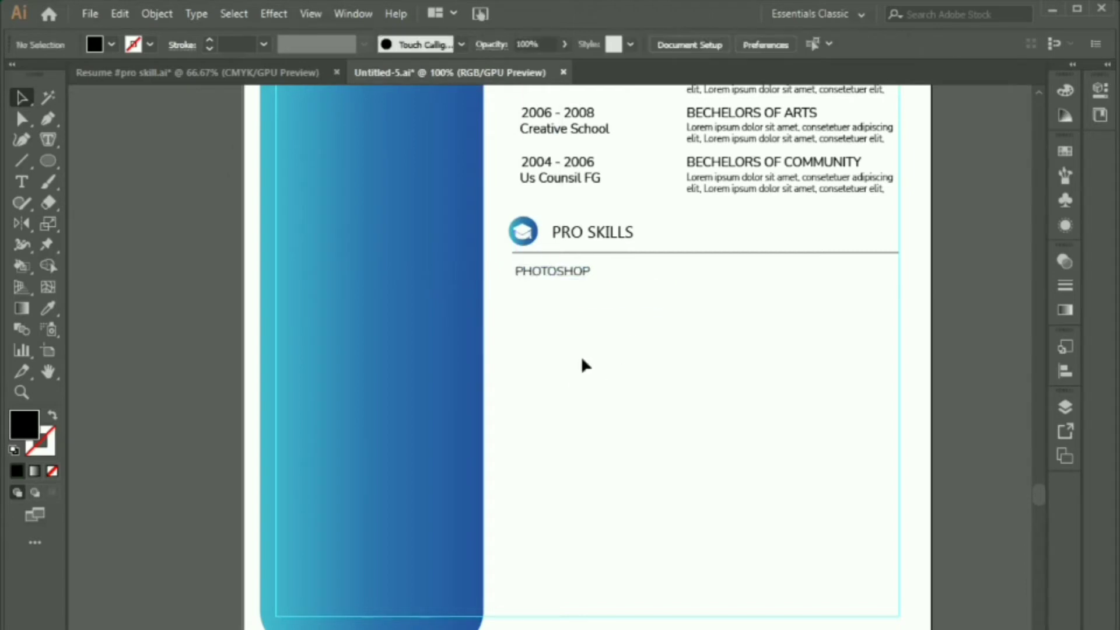
Step: Draw a thin bar under PHOTOSHOP and colour it grey from the sample square
key(m)
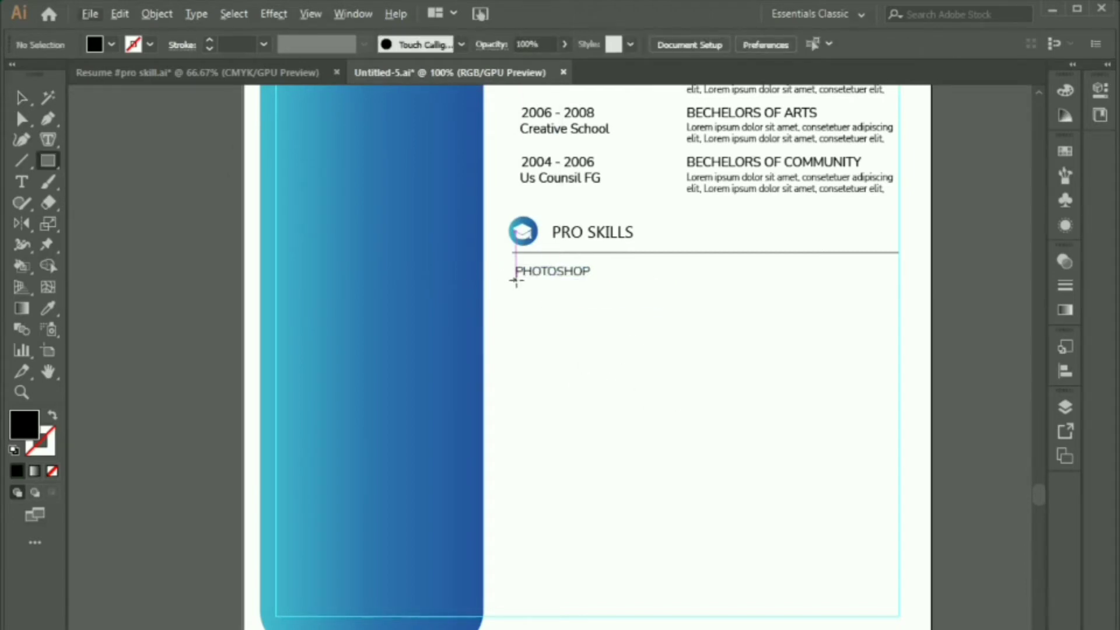
drag(516, 281, 652, 289)
key(v)
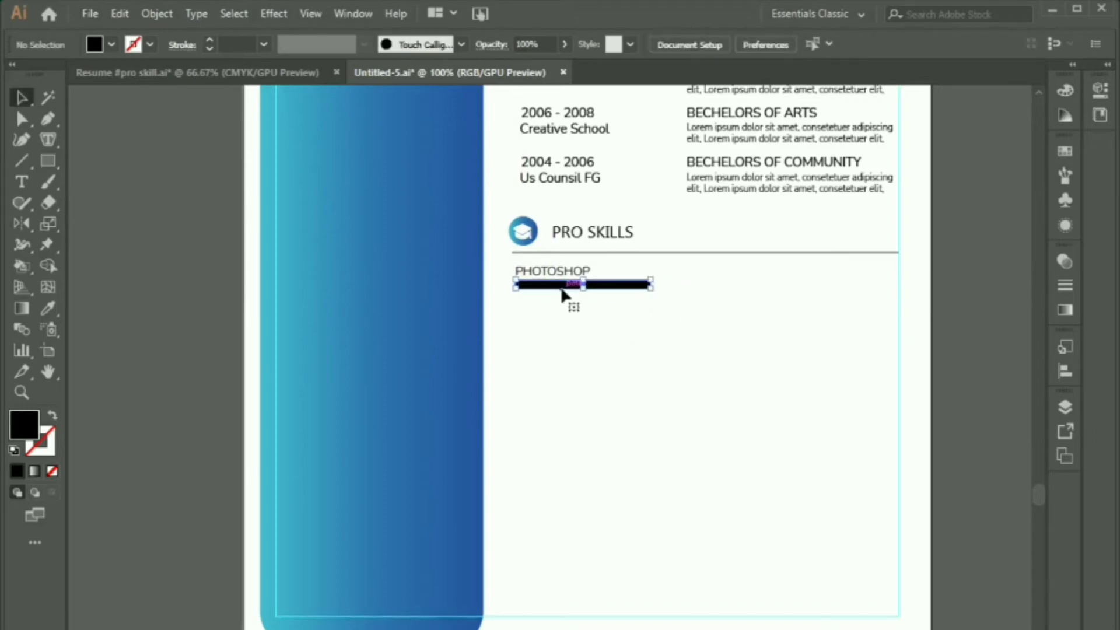
click(231, 77)
drag(471, 257, 174, 193)
click(535, 285)
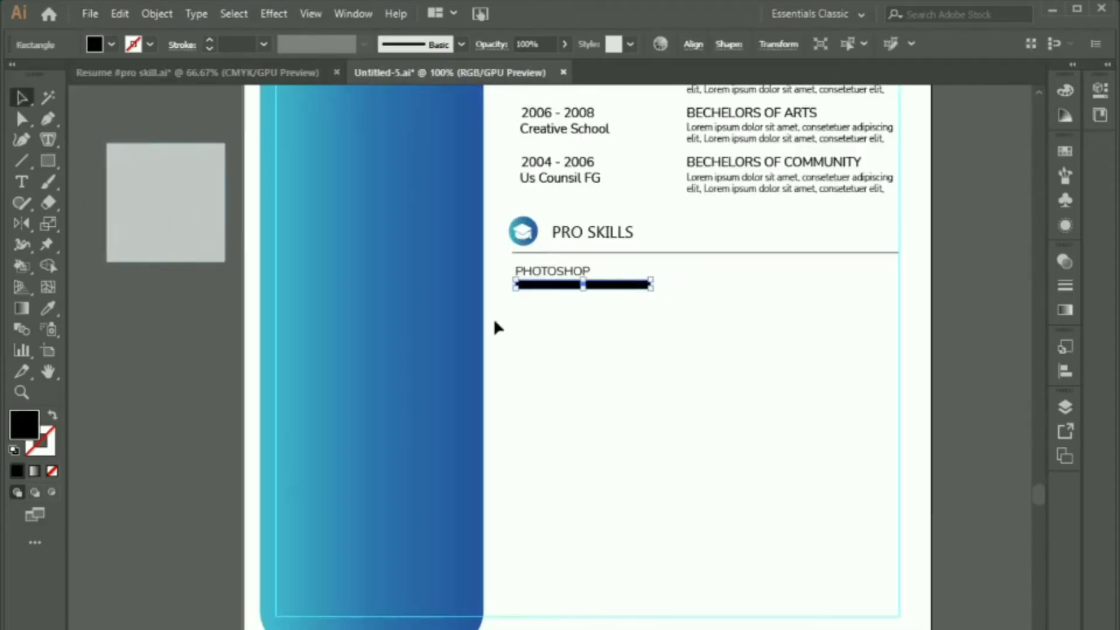
key(i)
click(197, 216)
key(c)
click(495, 378)
click(704, 478)
key(v)
click(607, 390)
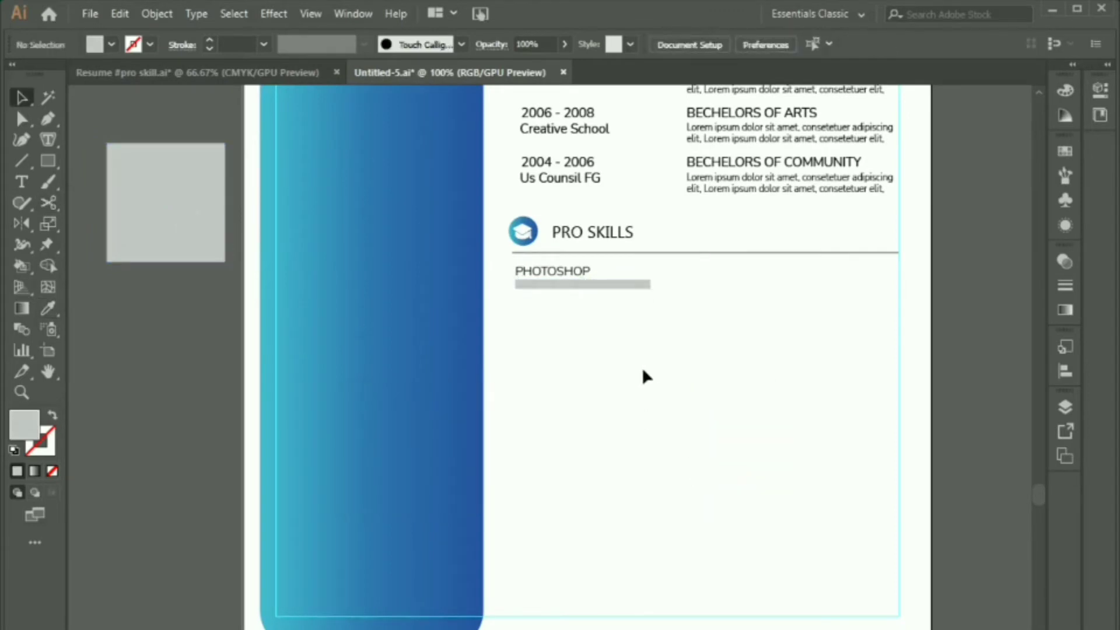
Step: Fill the bar with the sidebar's blue gradient and shorten it to reveal the grey track
key(m)
key(v)
click(560, 287)
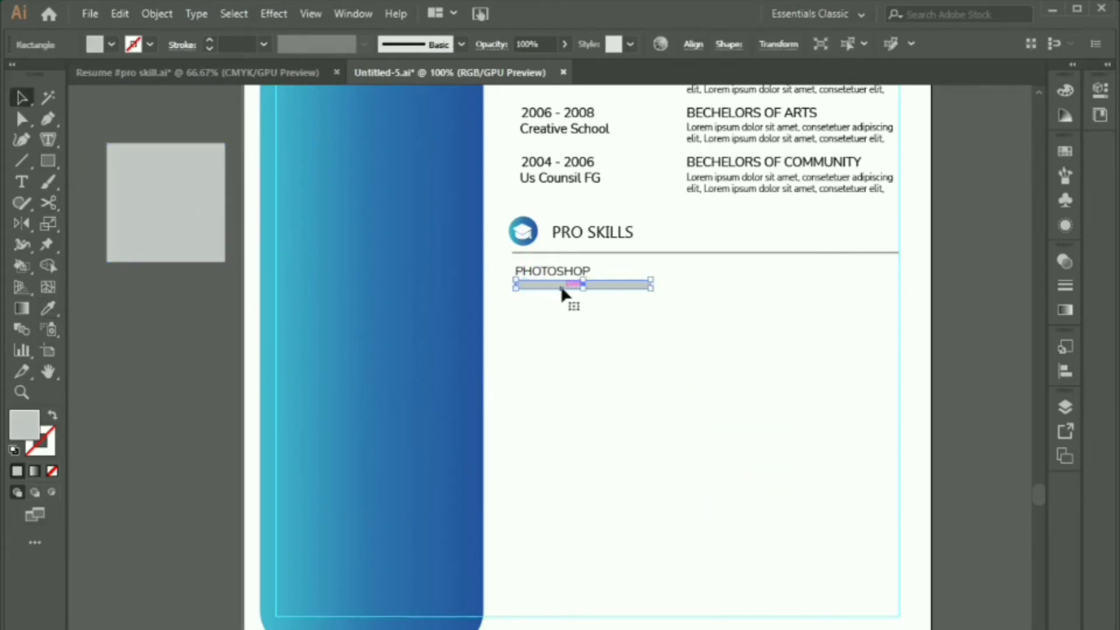
key(i)
click(428, 321)
key(v)
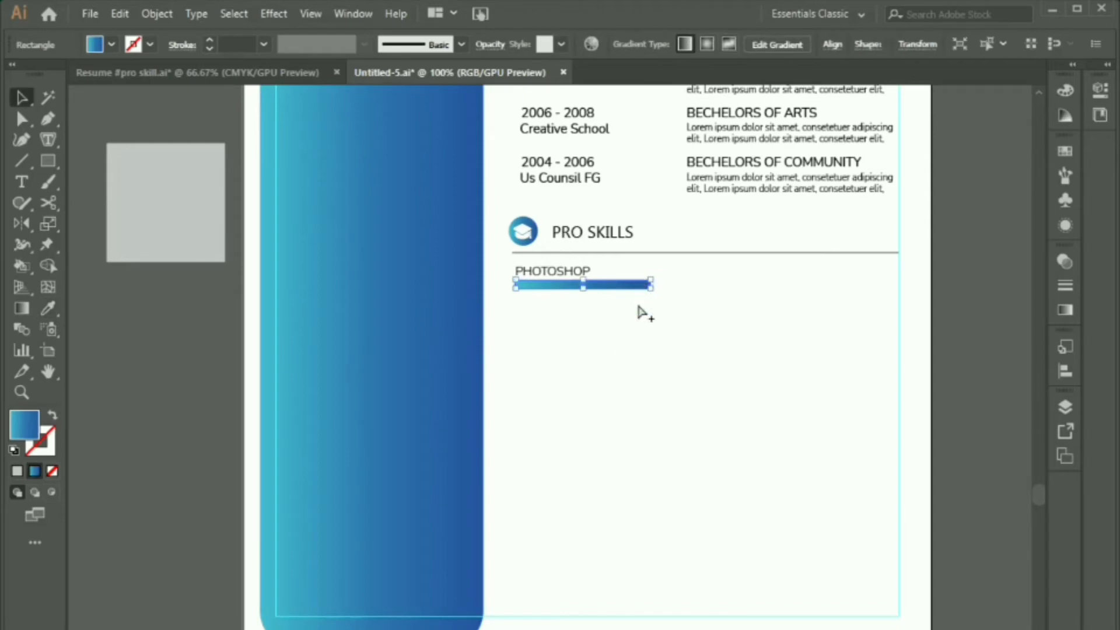
key(ctrl+equal)
key(ctrl+equal)
scroll(709, 258, up, 1)
drag(749, 236, 708, 240)
click(698, 317)
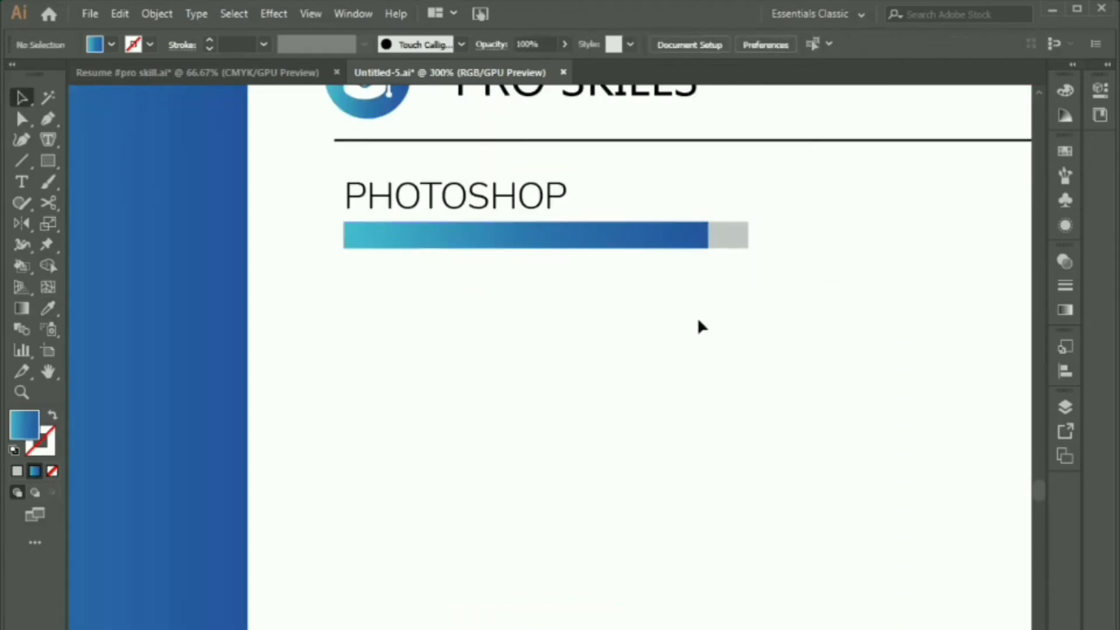
scroll(573, 349, down, 2)
scroll(573, 351, down, 2)
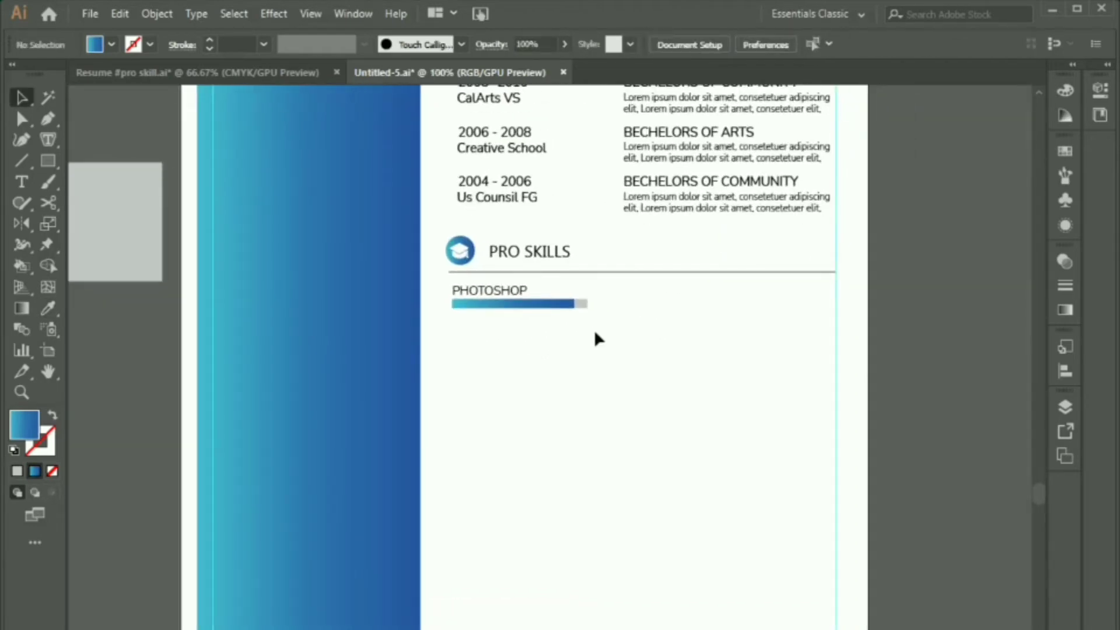
drag(467, 339, 504, 346)
Step: Duplicate the skill row into three left rows and copy them into a right-hand column
key(ctrl+d)
drag(482, 430, 594, 299)
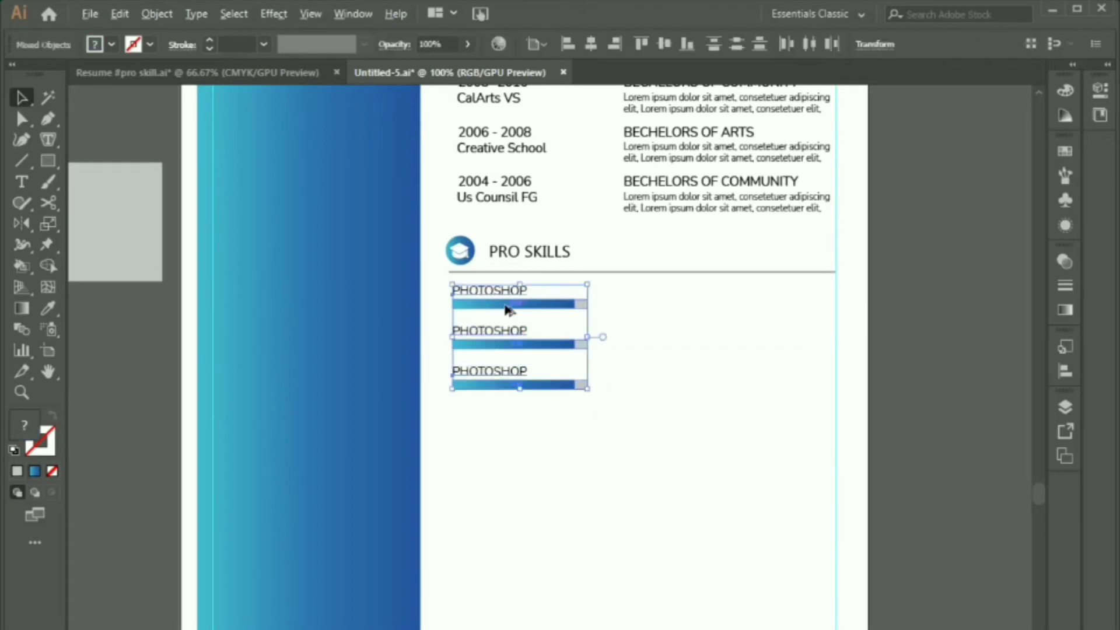
drag(505, 304, 744, 324)
click(773, 481)
Step: Rename the top-right skill label to ILLUSTRATO
click(505, 293)
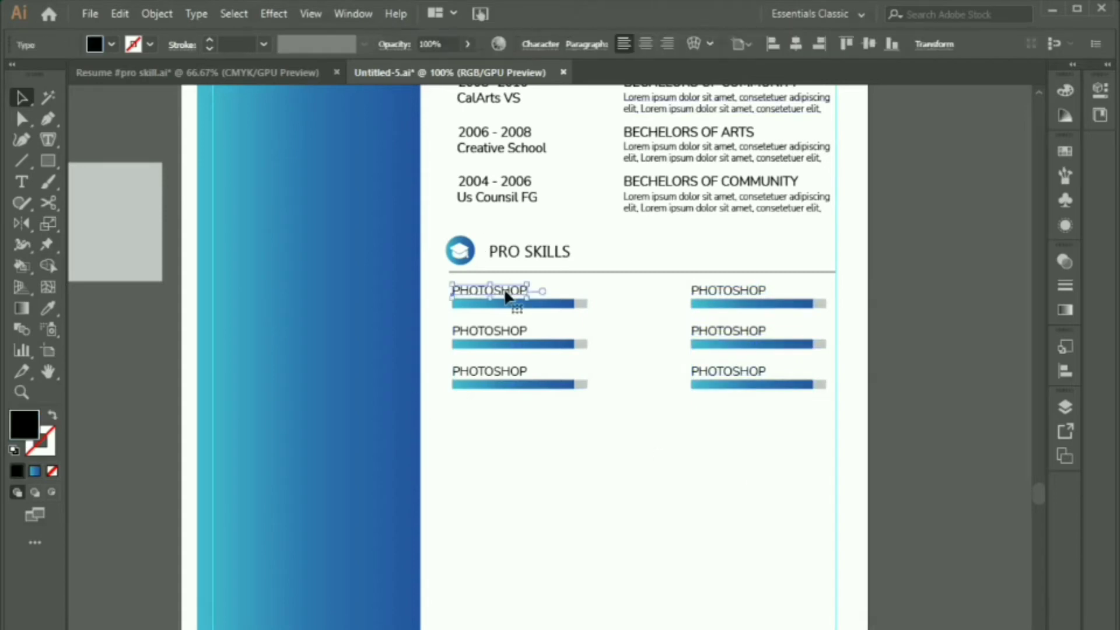
click(713, 294)
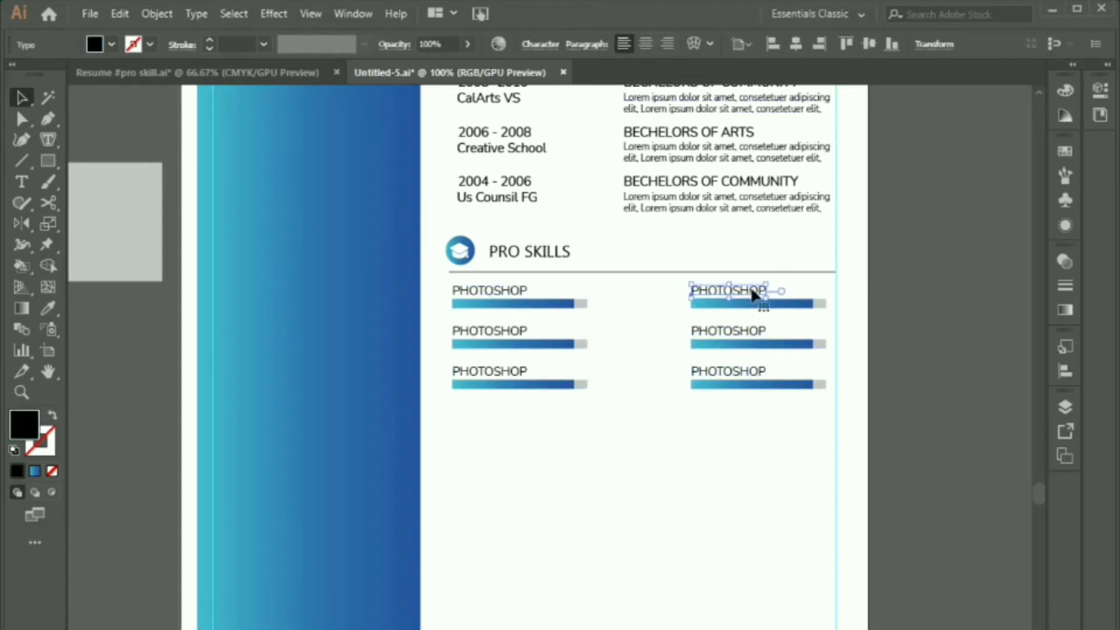
double_click(753, 291)
key(ctrl+a)
key(BackSpace)
text(ILLUSTRQA)
key(BackSpace)
key(BackSpace)
text(ATO)
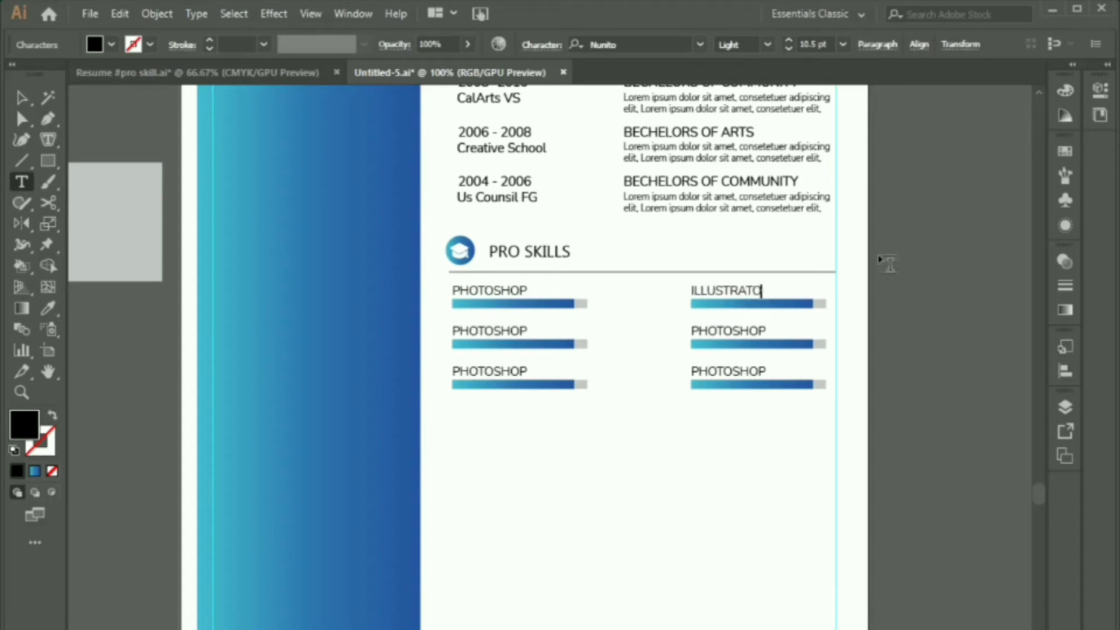
Step: Relabel the other skill rows ADOBE XD, CANVA, POWERPOINT and INDESIGN
ctrl+click(743, 337)
double_click(742, 336)
text(ADOBE XD)
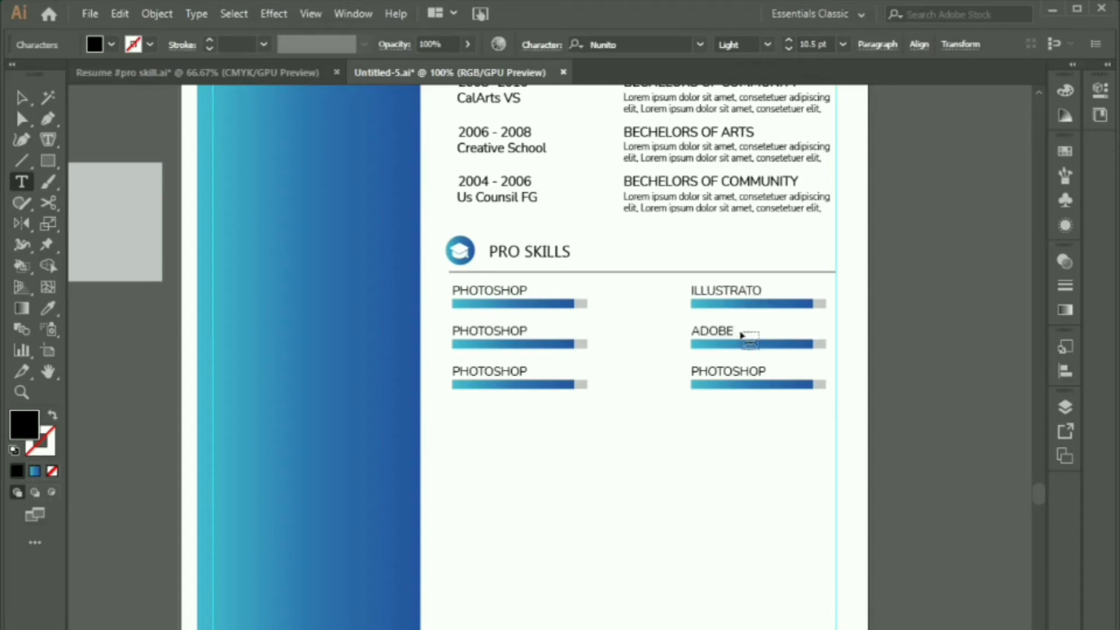
double_click(729, 371)
text(CANVA)
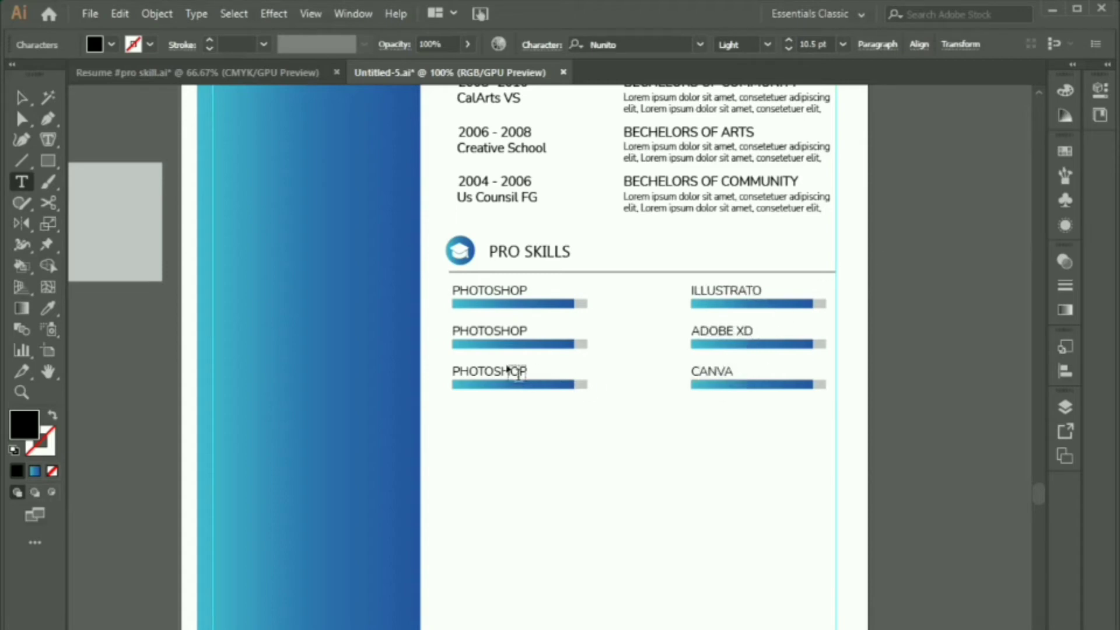
double_click(490, 372)
text(POWERPOINT)
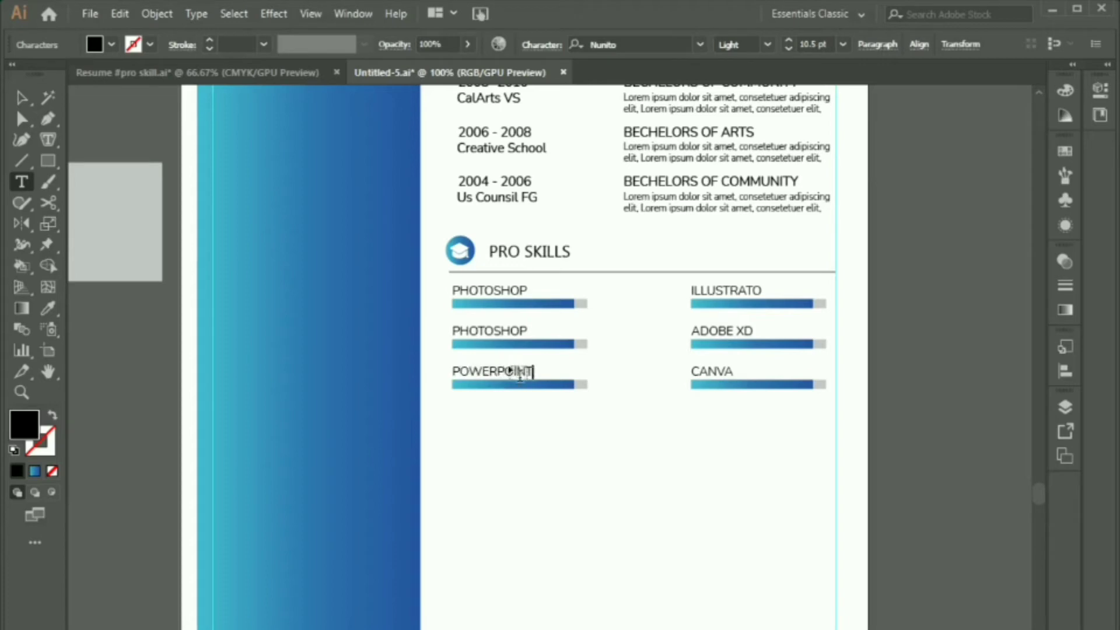
double_click(503, 332)
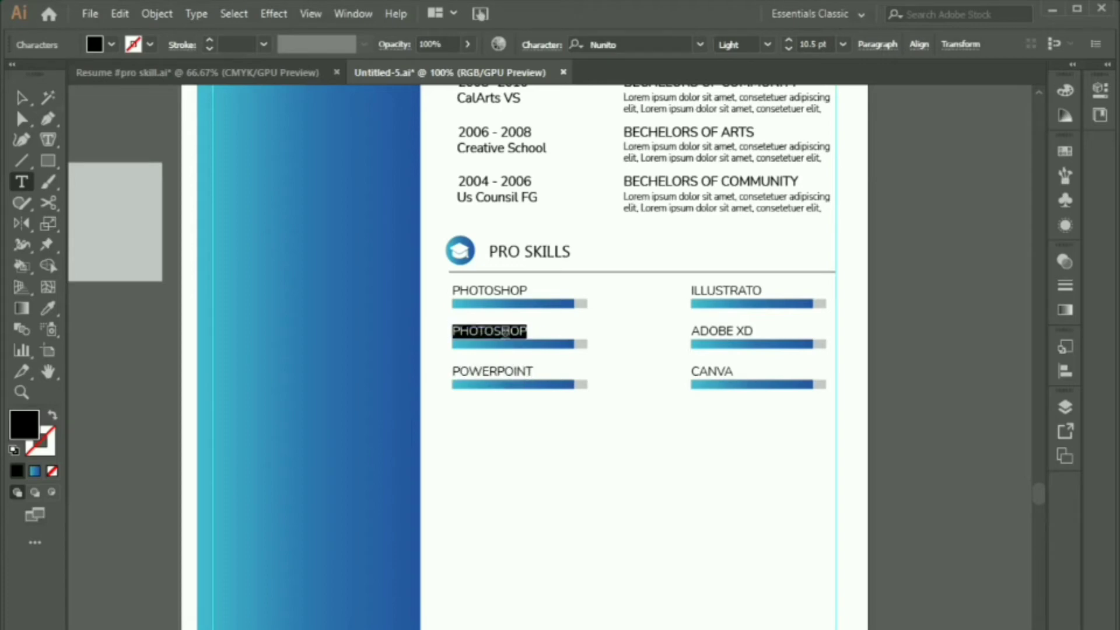
text(INDESIGN)
click(26, 102)
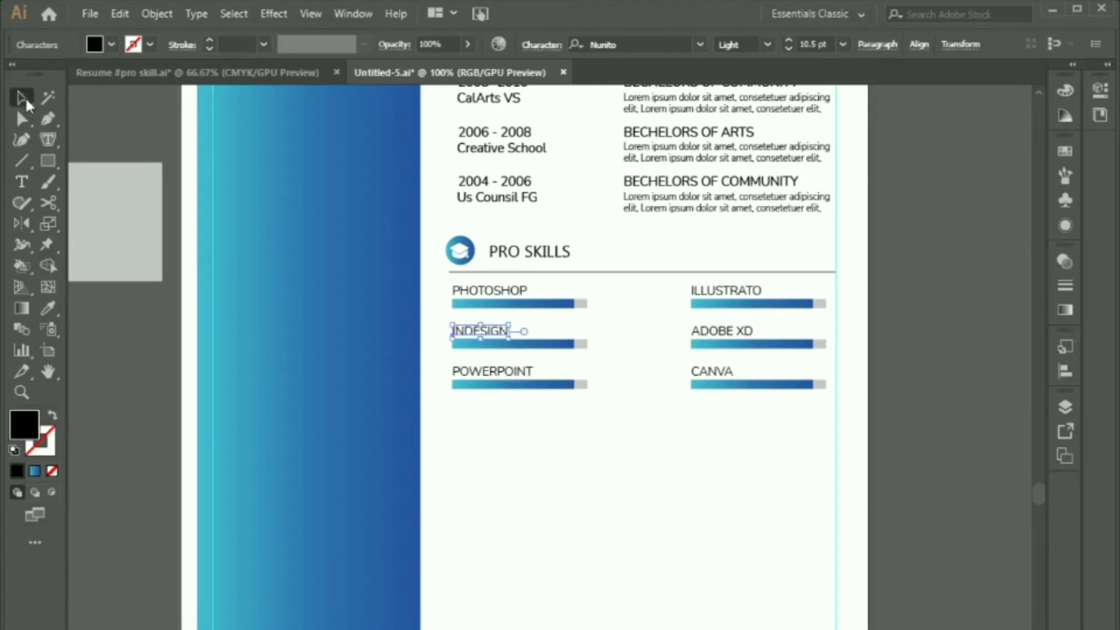
click(676, 478)
Step: Add a placeholder text line to the right of the page
scroll(676, 480, down, 2)
key(t)
click(859, 289)
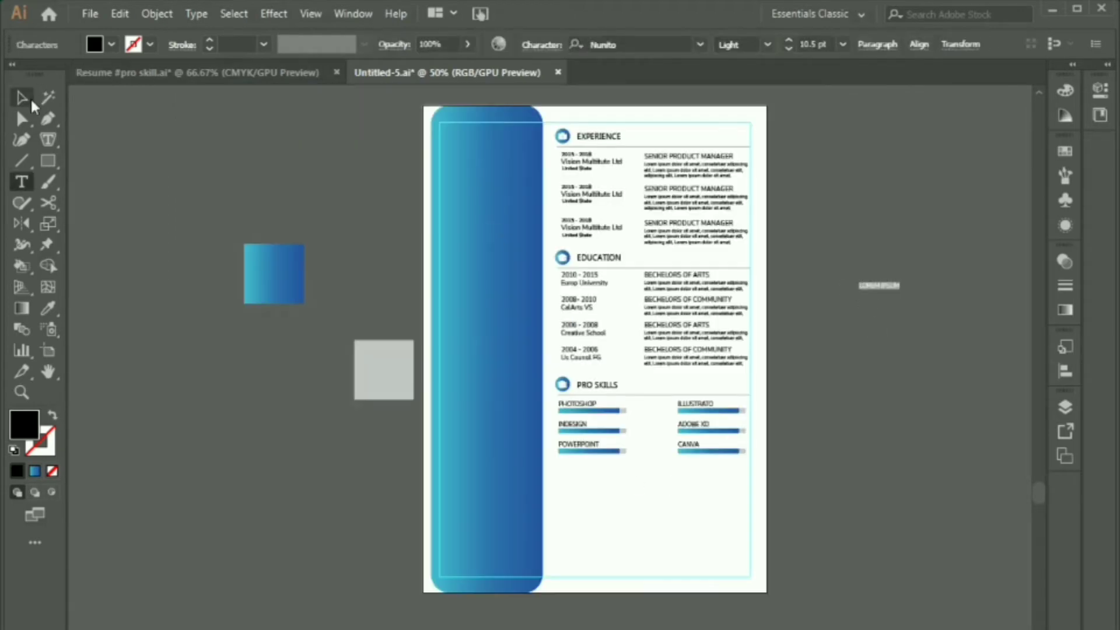
click(23, 100)
Step: Set the placeholder text to Nunito Regular and retype it as 5.00
scroll(912, 301, up, 4)
drag(813, 315, 663, 377)
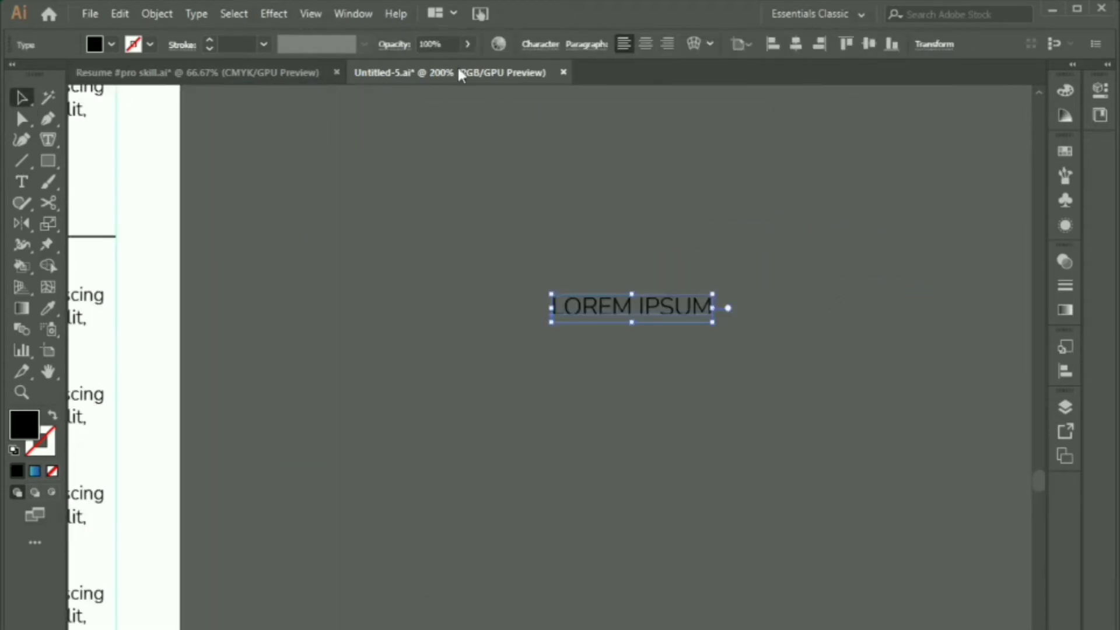
click(535, 46)
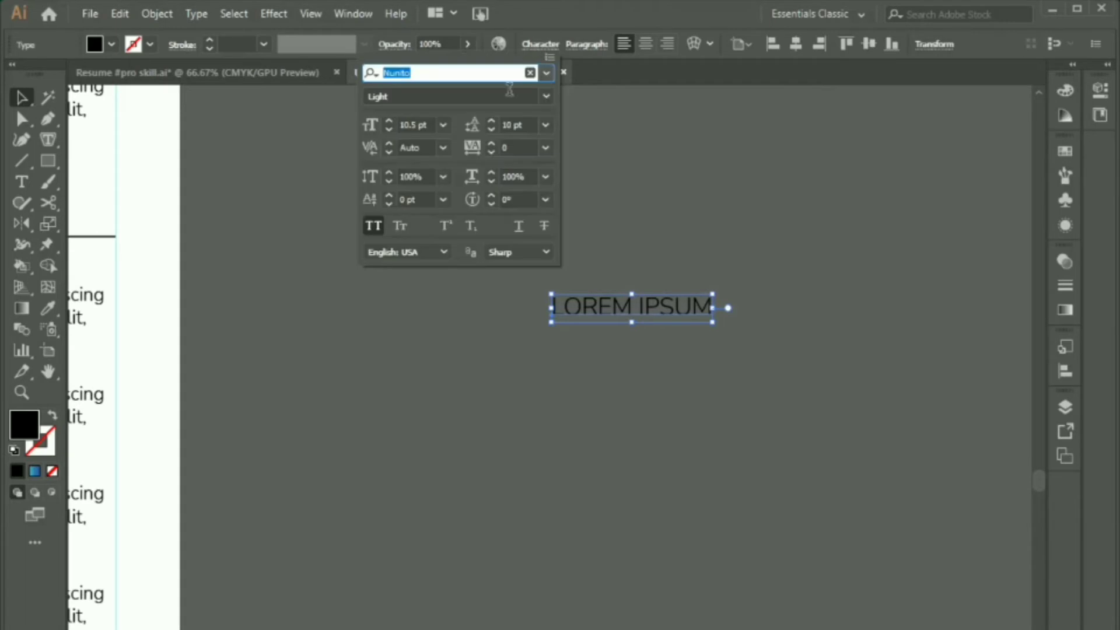
click(545, 97)
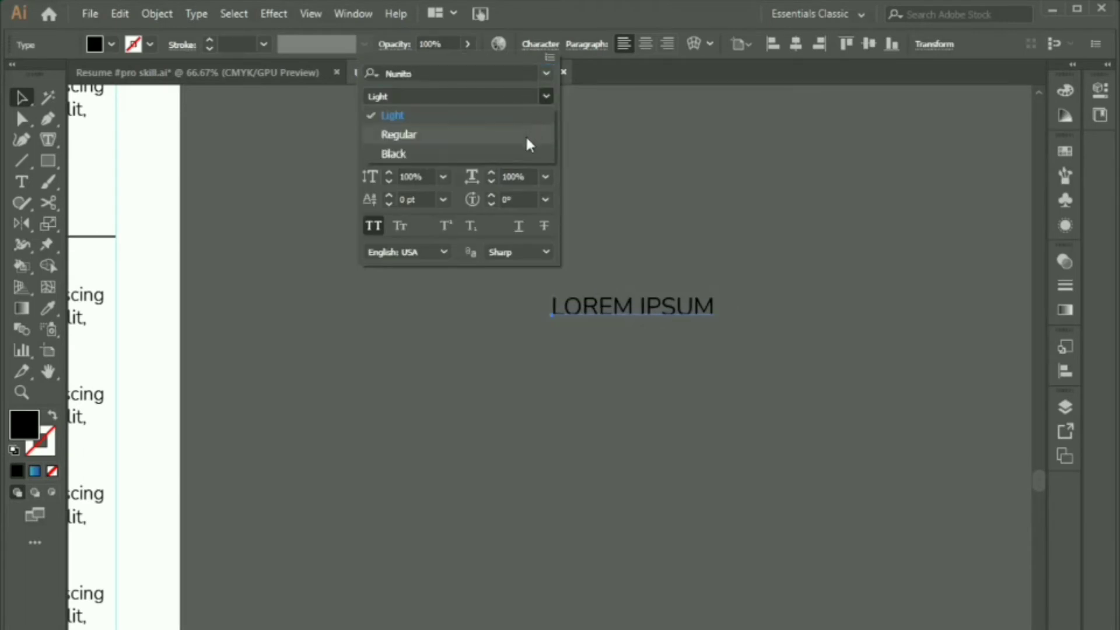
click(526, 135)
click(645, 302)
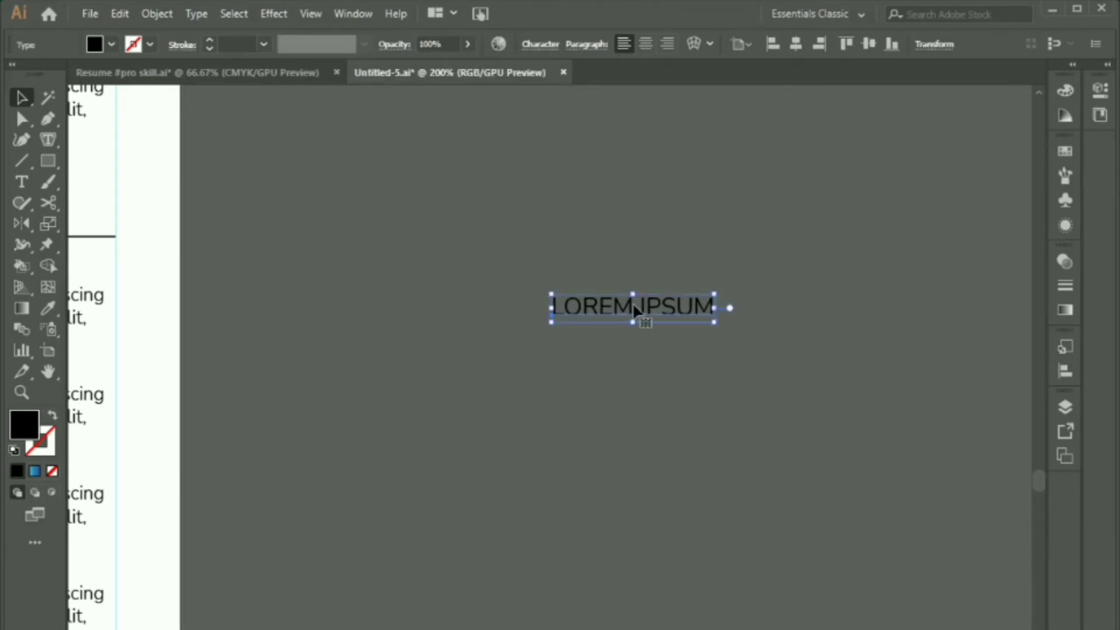
double_click(634, 308)
key(ctrl+a)
text(5)
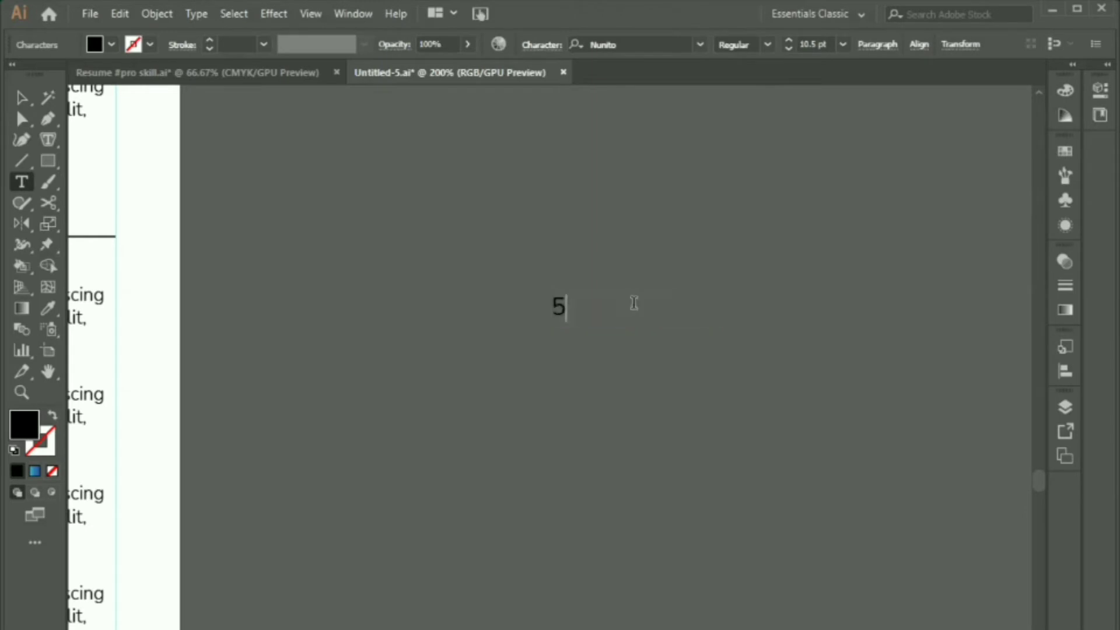
text(.00)
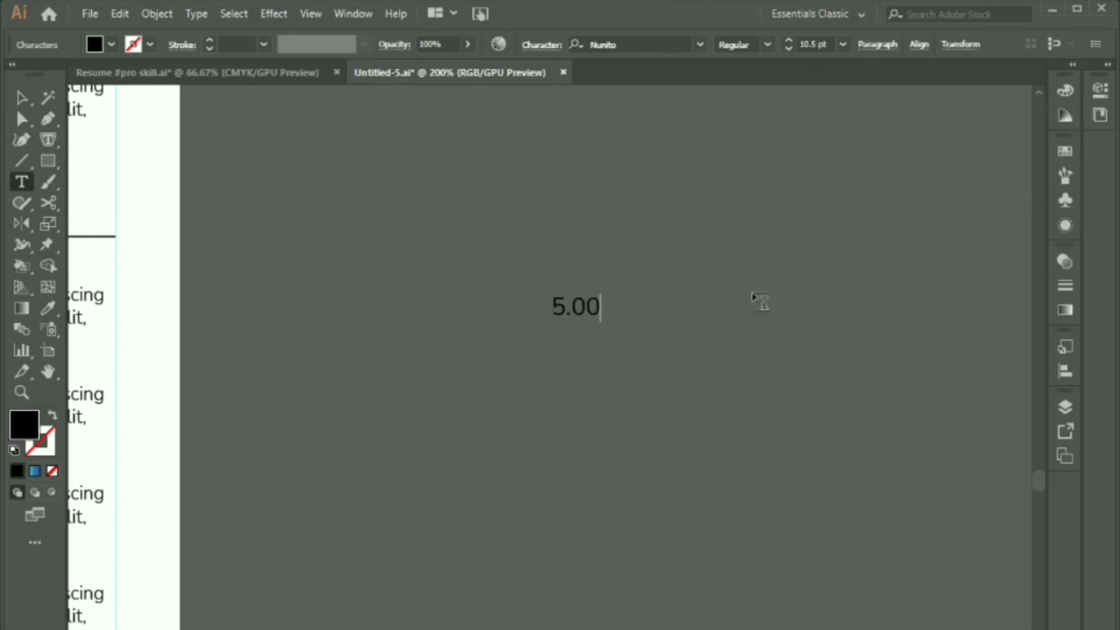
Step: Duplicate 5.00 just below and edit the copy to read 4.50
click(22, 97)
drag(578, 307, 579, 355)
key(t)
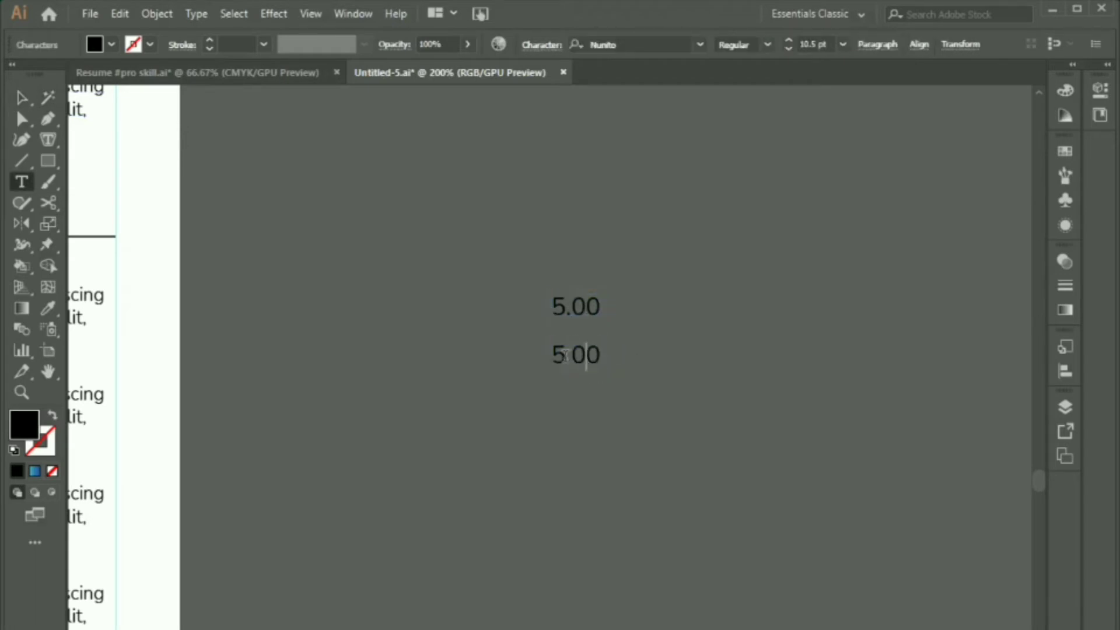
click(571, 354)
key(BackSpace)
text(4)
key(Delete)
text(5)
key(Escape)
click(330, 351)
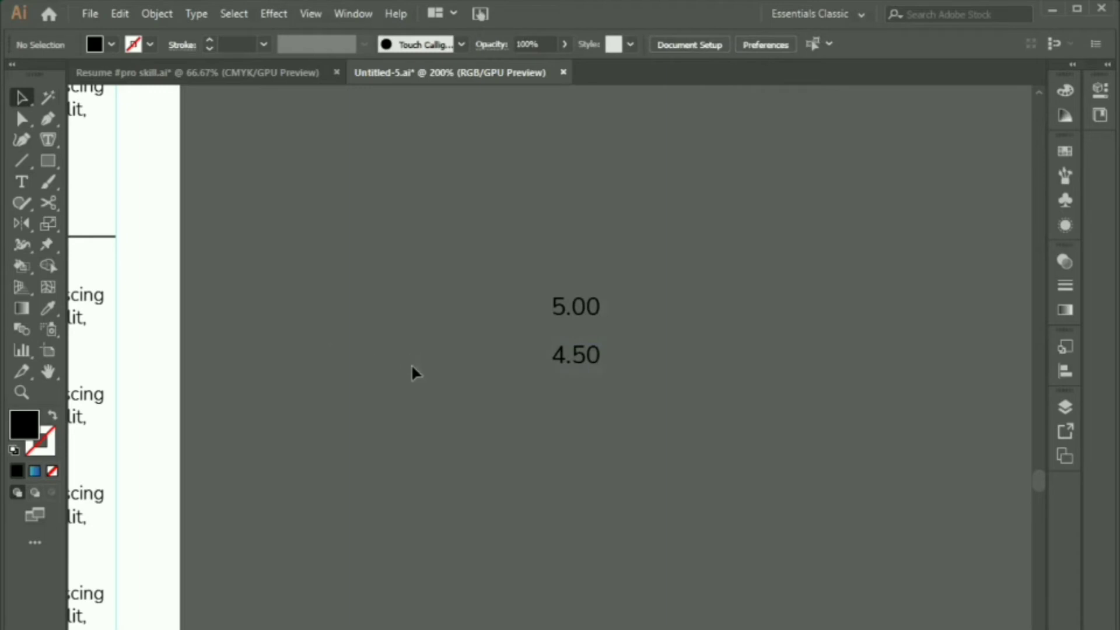
Step: Expand both the 5.00 and 4.50 numbers into outlined shapes via Object > Expand
key(ctrl+minus)
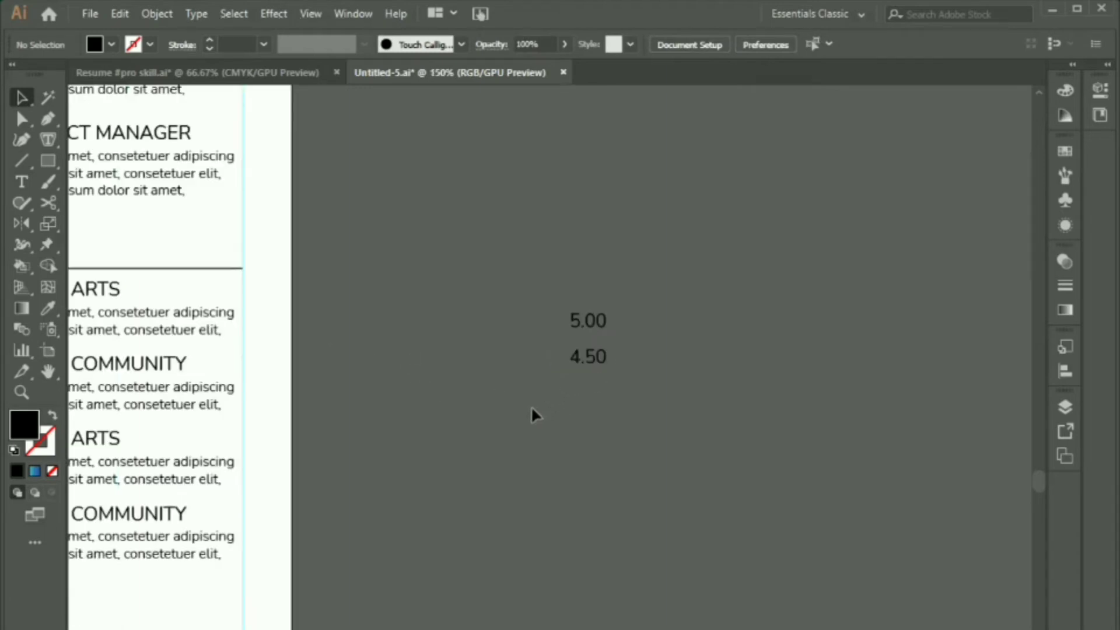
drag(531, 405, 715, 254)
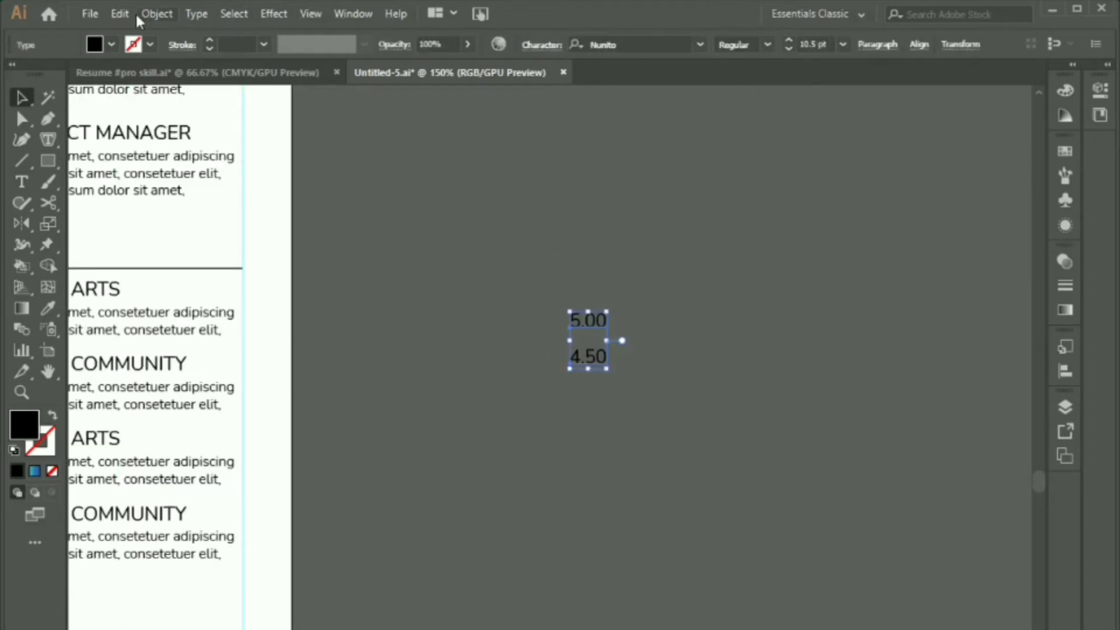
click(157, 13)
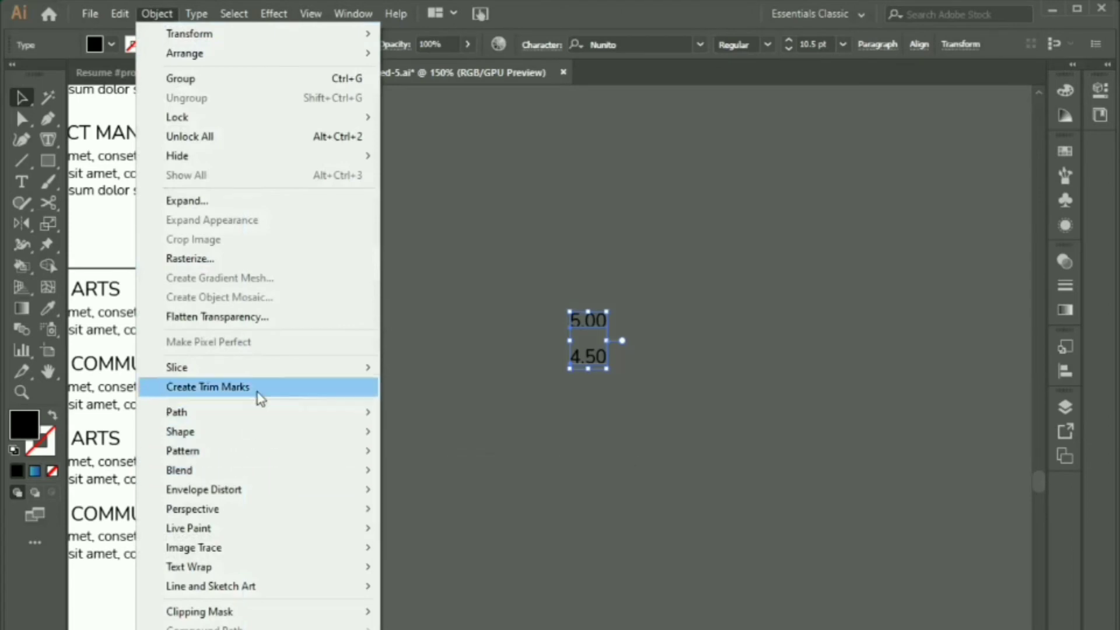
click(273, 201)
click(535, 548)
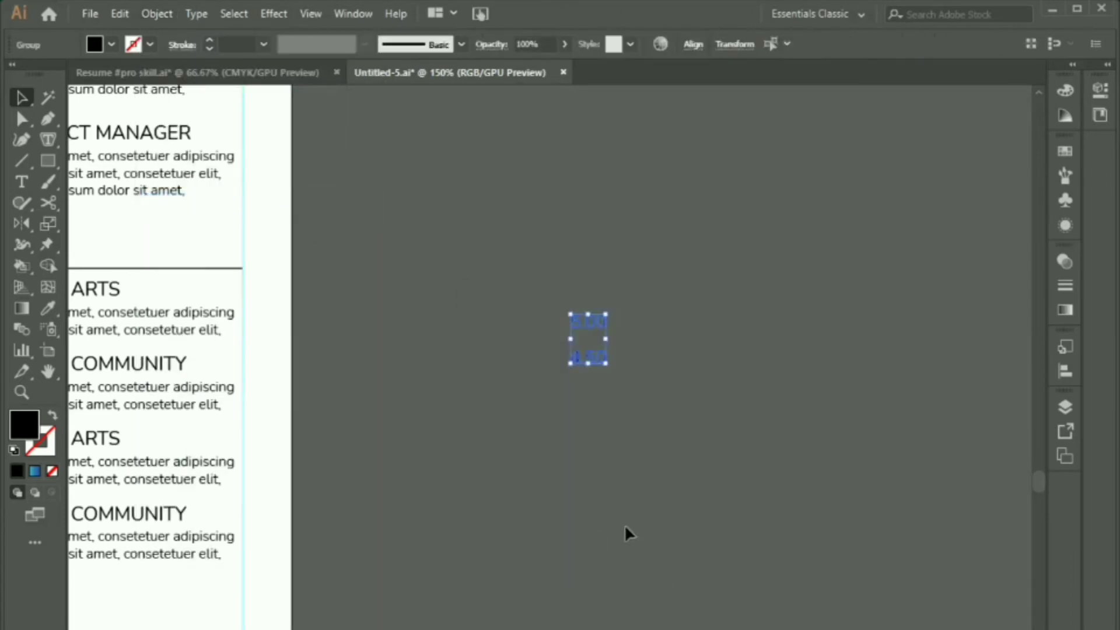
click(744, 491)
scroll(747, 464, down, 1)
drag(633, 518, 779, 424)
scroll(780, 421, down, 2)
drag(727, 483, 737, 446)
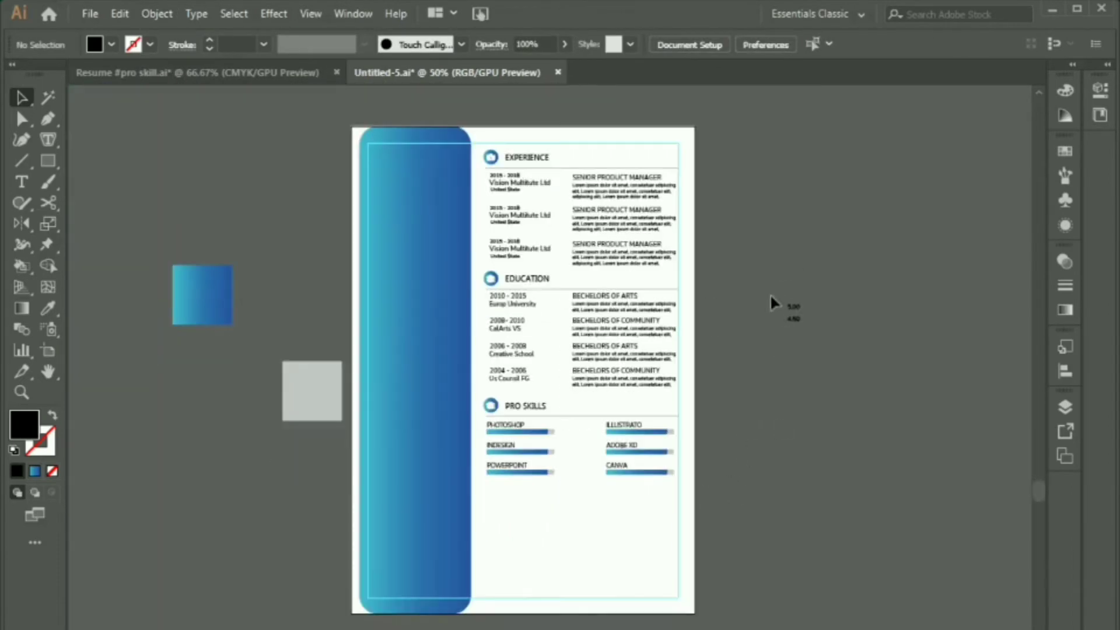
Step: Move the 5.00/4.50 number group into Pro Skills and give it the blue gradient
click(795, 315)
drag(793, 319, 581, 450)
scroll(579, 469, up, 3)
drag(578, 496, 600, 430)
click(601, 437)
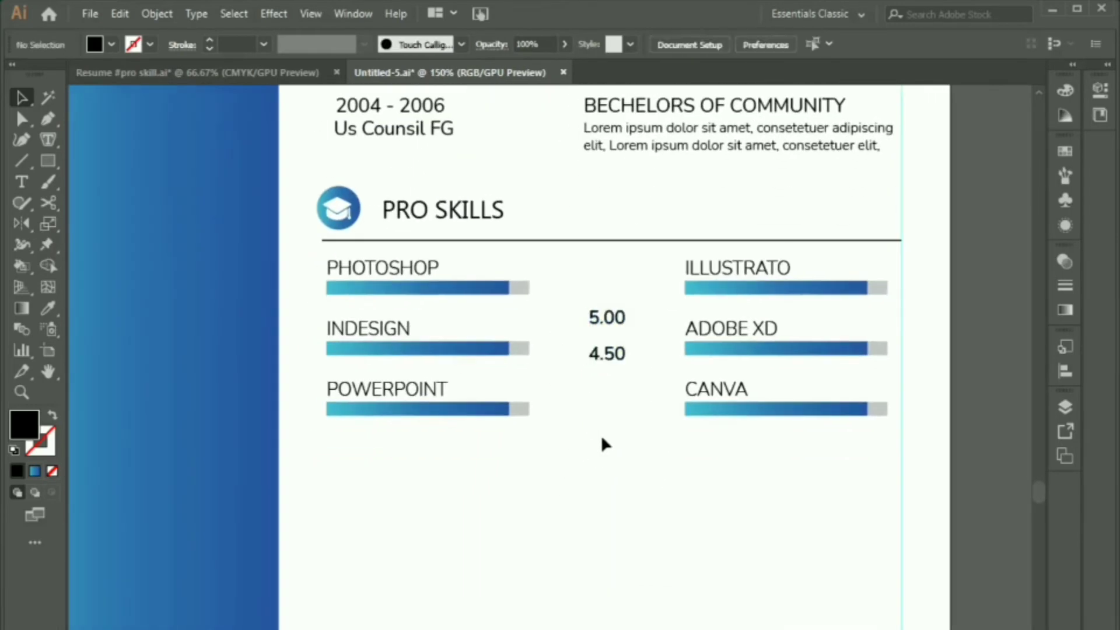
click(601, 338)
click(242, 250)
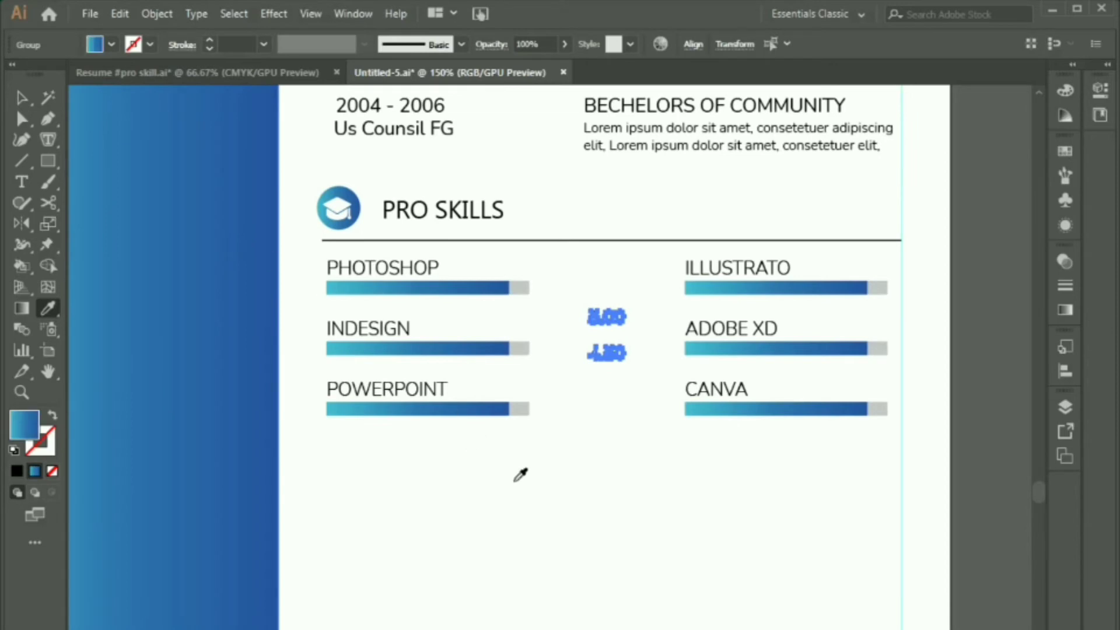
key(v)
click(658, 475)
Step: Place ratings by each skill: 5.00, 5.00, 4.50 on the left; 4.50, 4.50, 5.00 on the right
scroll(662, 470, down, 2)
scroll(661, 460, down, 1)
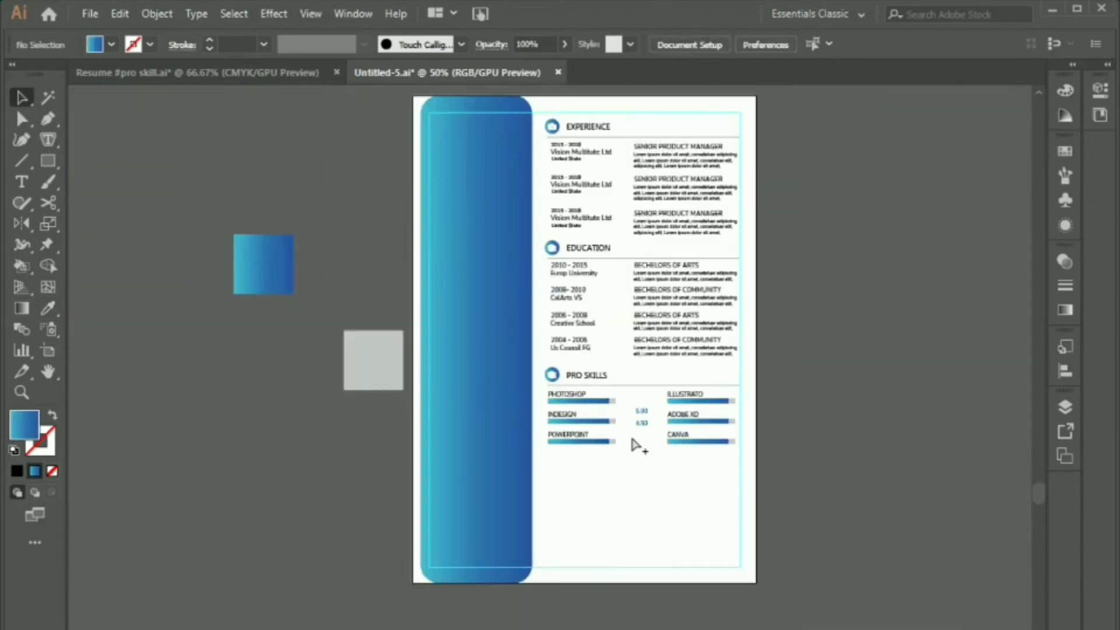
scroll(635, 439, up, 3)
drag(659, 361, 532, 313)
drag(659, 395, 538, 371)
drag(538, 371, 909, 315)
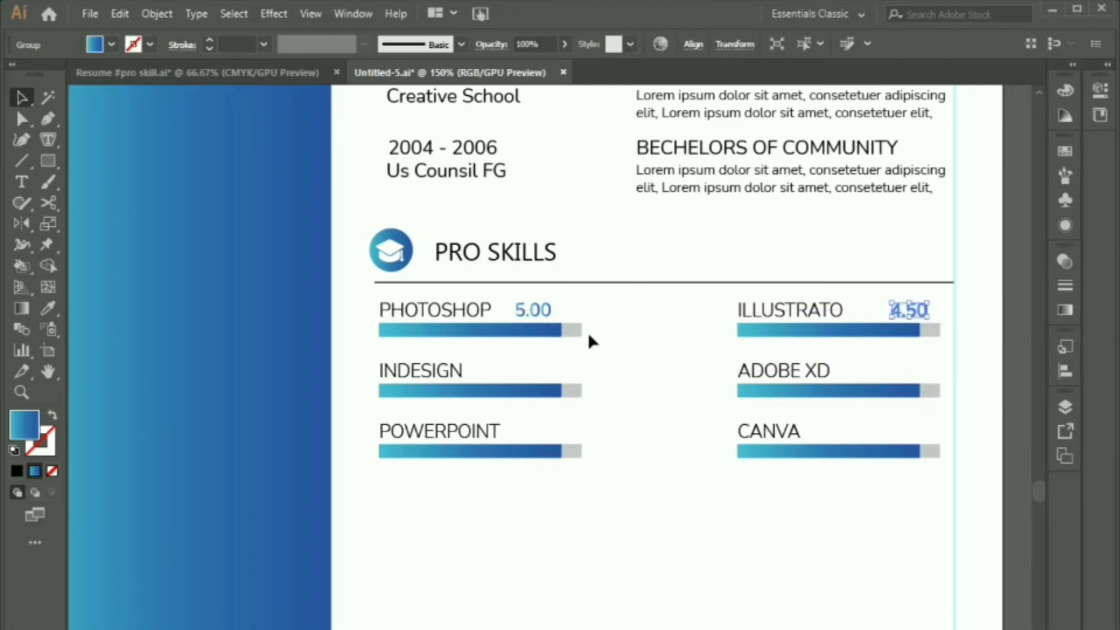
drag(533, 309, 901, 431)
drag(908, 309, 535, 438)
drag(535, 436, 906, 379)
click(877, 477)
Step: Bring the star shape over from the other resume document
scroll(881, 480, down, 3)
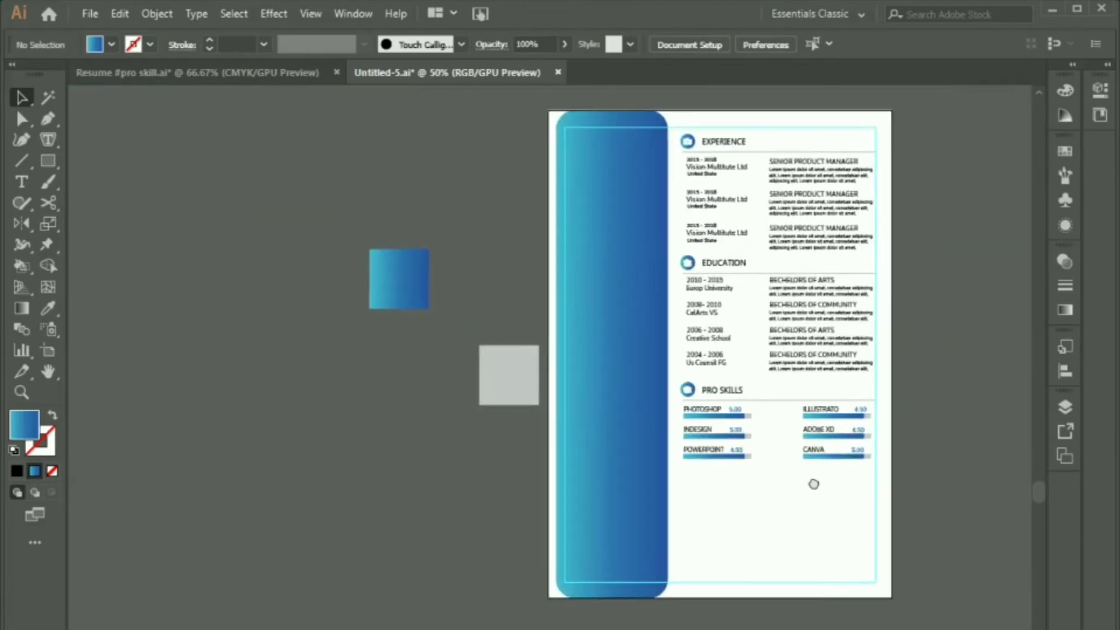
drag(812, 482, 734, 475)
click(143, 76)
drag(670, 276, 669, 469)
scroll(676, 472, up, 2)
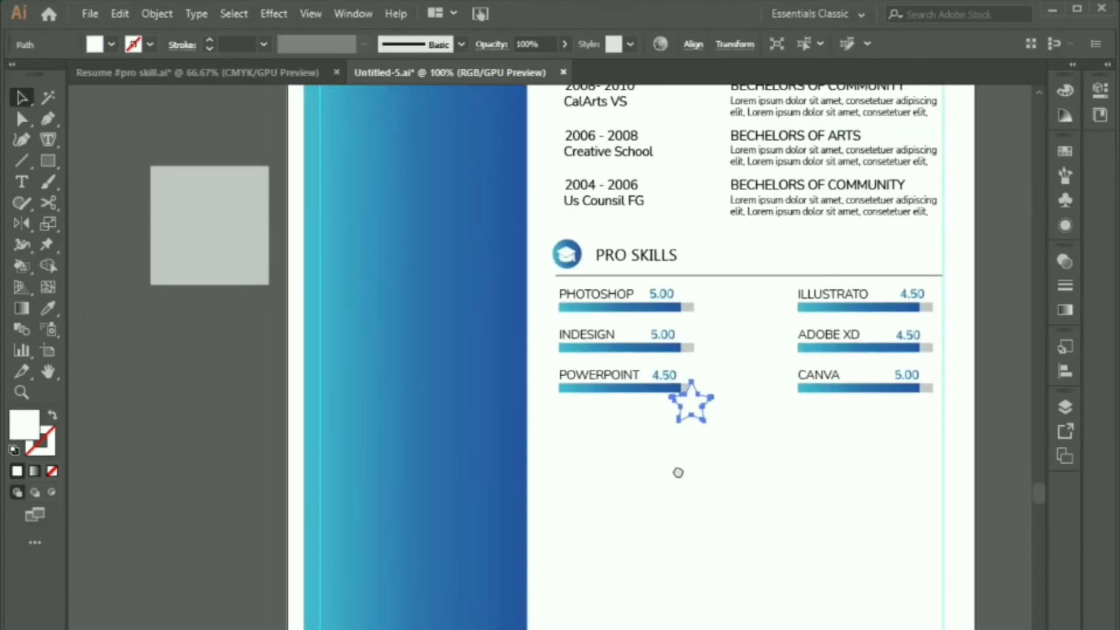
Step: Fill the star with the blue gradient, shrink it, and place it beside PHOTOSHOP's 5.00
key(i)
click(501, 443)
key(v)
scroll(705, 432, up, 2)
drag(671, 419, 724, 239)
drag(723, 195, 654, 284)
key(Left)
key(Left)
key(Left)
key(Left)
key(Left)
key(Left)
Step: Copy stars beside the INDESIGN, POWERPOINT and CANVA ratings, nudging CANVA's pair left
drag(653, 284, 658, 360)
drag(749, 366, 554, 348)
drag(466, 342, 953, 352)
click(954, 411)
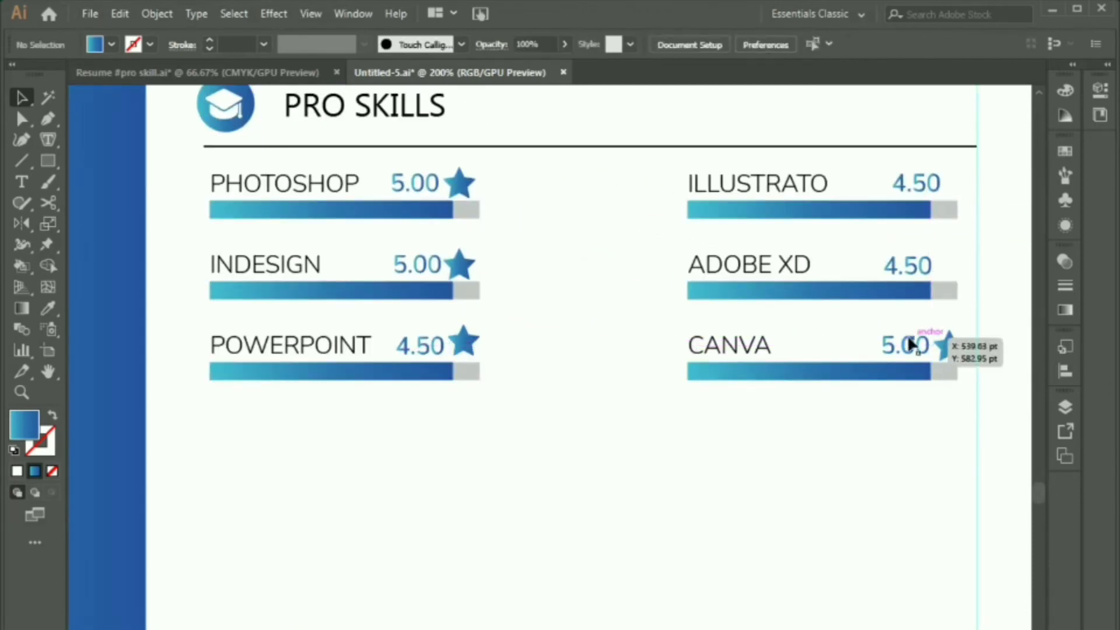
click(913, 345)
shift+click(948, 352)
key(Left)
key(Left)
key(Left)
key(Left)
key(Left)
Step: Add stars beside the ADOBE XD and ILLUSTRATO 4.50 ratings and nudge them into line
click(950, 414)
scroll(950, 413, up, 1)
drag(943, 399, 952, 314)
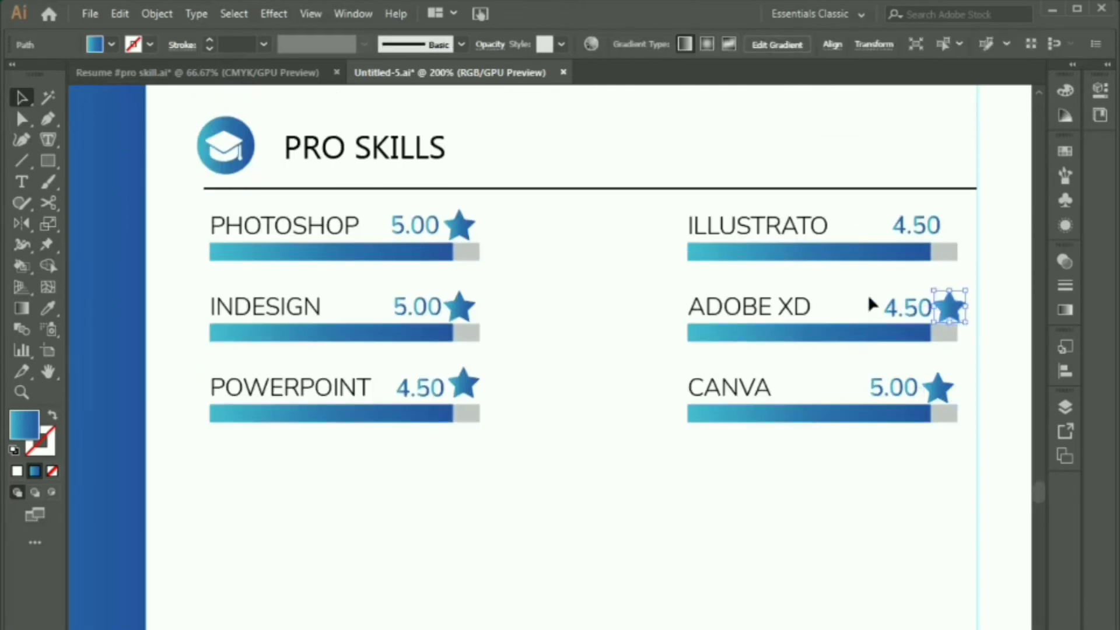
key(Left)
key(Left)
key(Left)
key(Left)
drag(868, 295, 959, 224)
click(947, 265)
drag(877, 210, 959, 233)
key(Left)
key(Left)
key(Left)
key(Left)
key(Left)
key(Left)
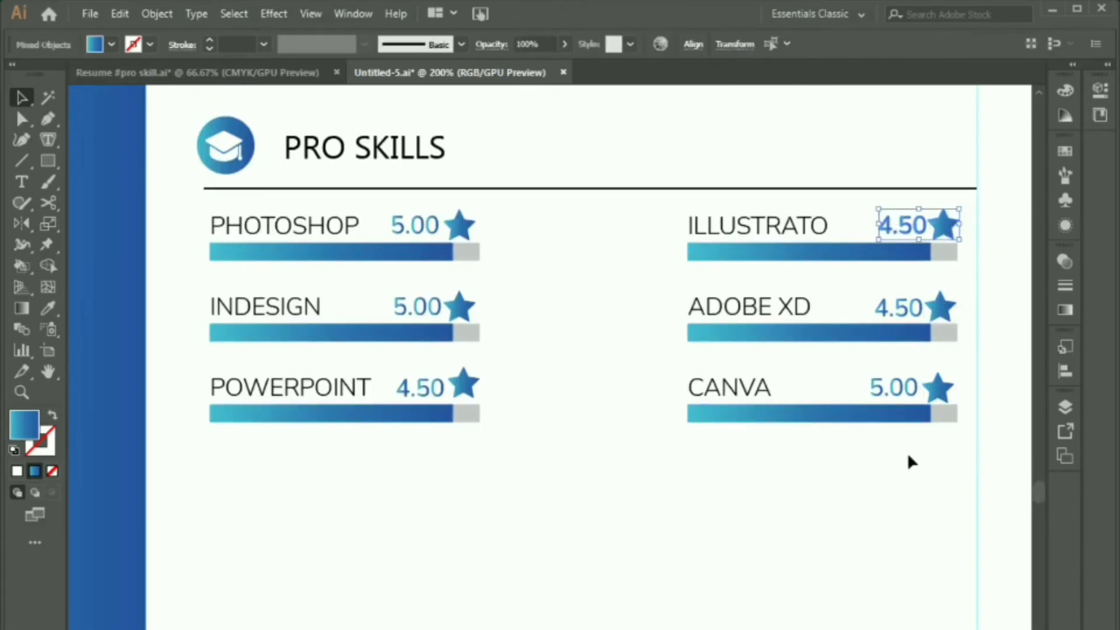
Step: Duplicate the PRO SKILLS heading and divider below the skills section
click(909, 453)
scroll(715, 413, down, 4)
drag(582, 338, 638, 449)
click(642, 509)
scroll(642, 509, up, 3)
drag(678, 535, 570, 443)
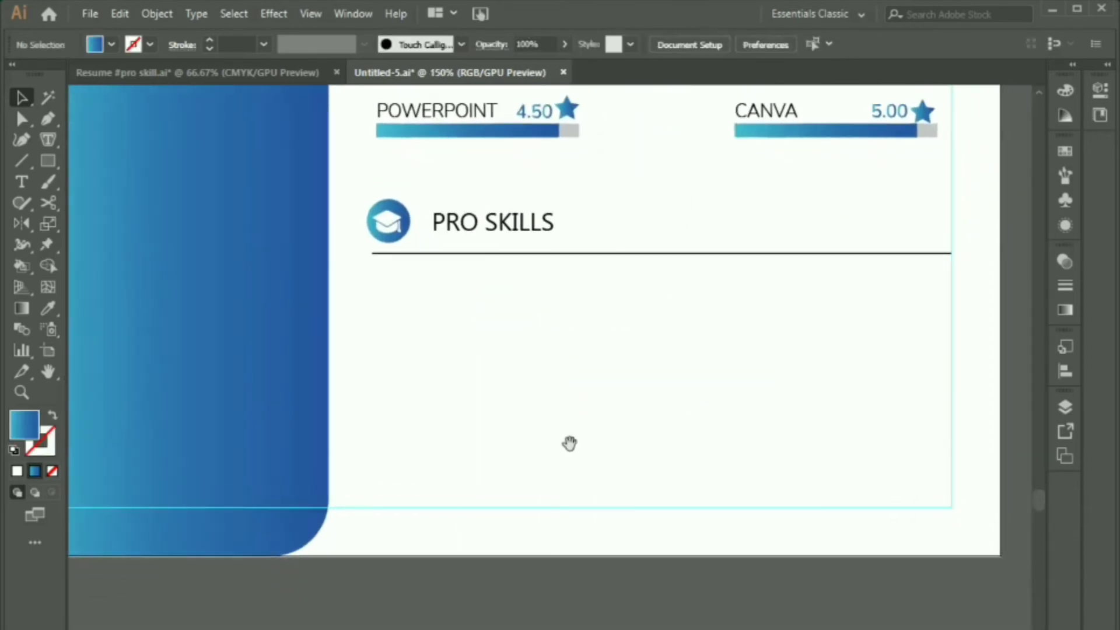
Step: Retype the copied heading as REFERENCES
double_click(548, 225)
drag(553, 224, 583, 148)
text(REFERD)
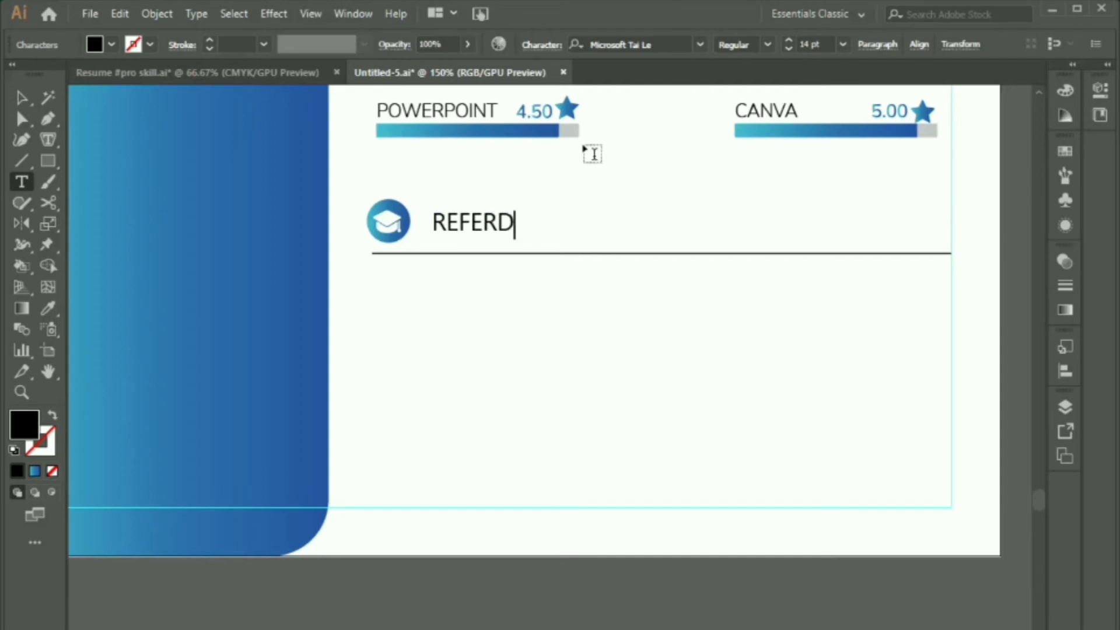
key(BackSpace)
text(ENCES)
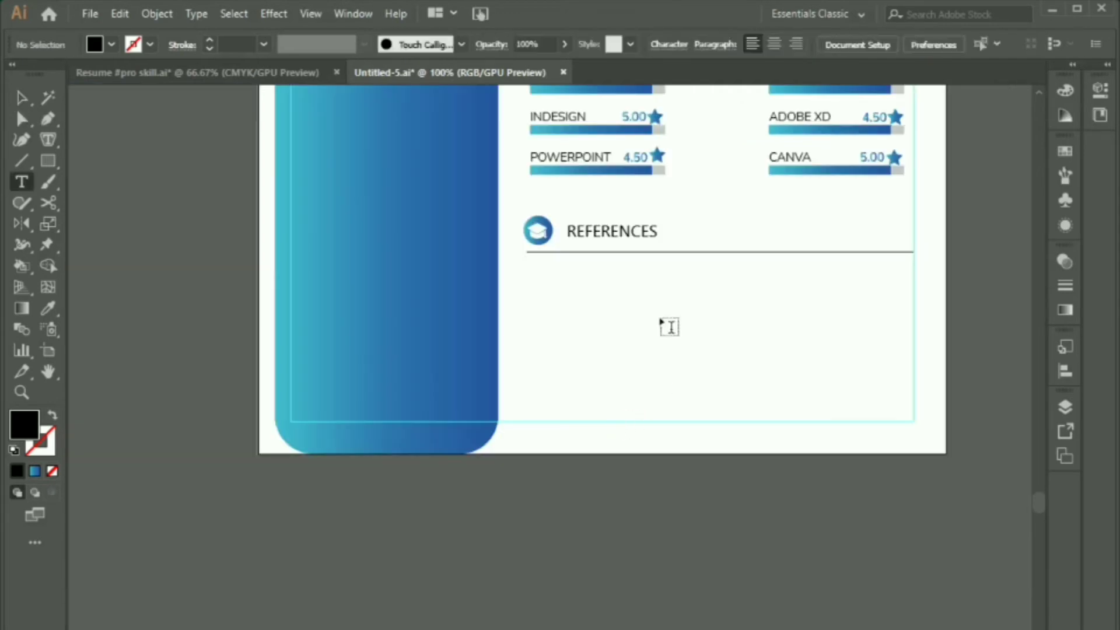
Step: Place the reference's name line beneath the REFERENCES heading
click(660, 318)
text(N)
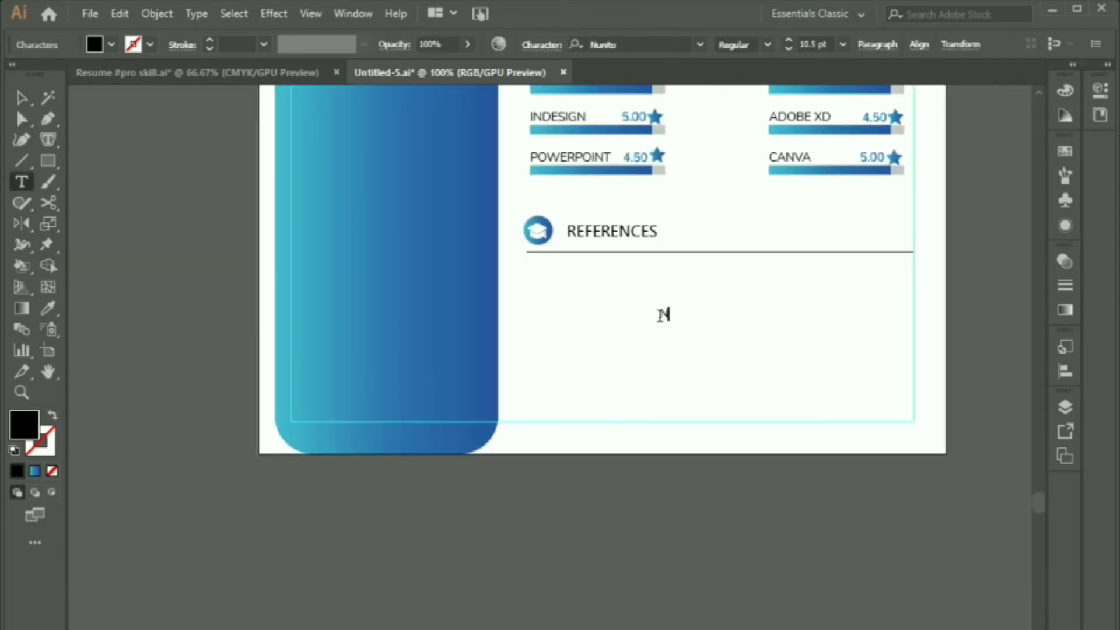
key(BackSpace)
key(Escape)
drag(675, 309, 584, 285)
click(563, 312)
Step: Add a Brand Advisor title line and a phone number line under the name
double_click(584, 286)
key(ctrl+a)
text(BRAN)
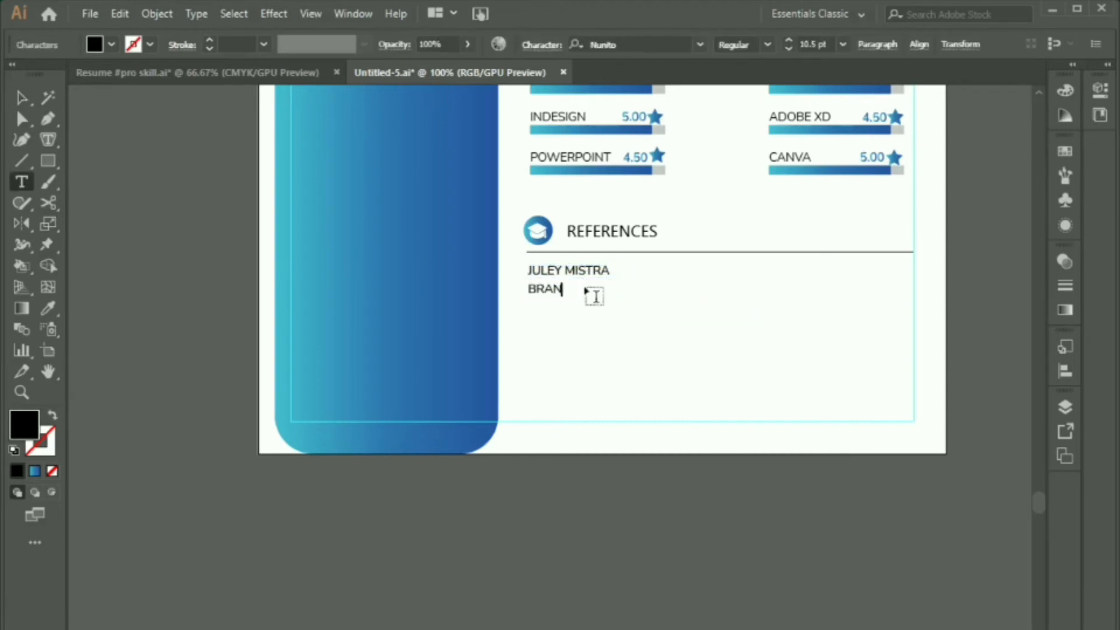
key(Escape)
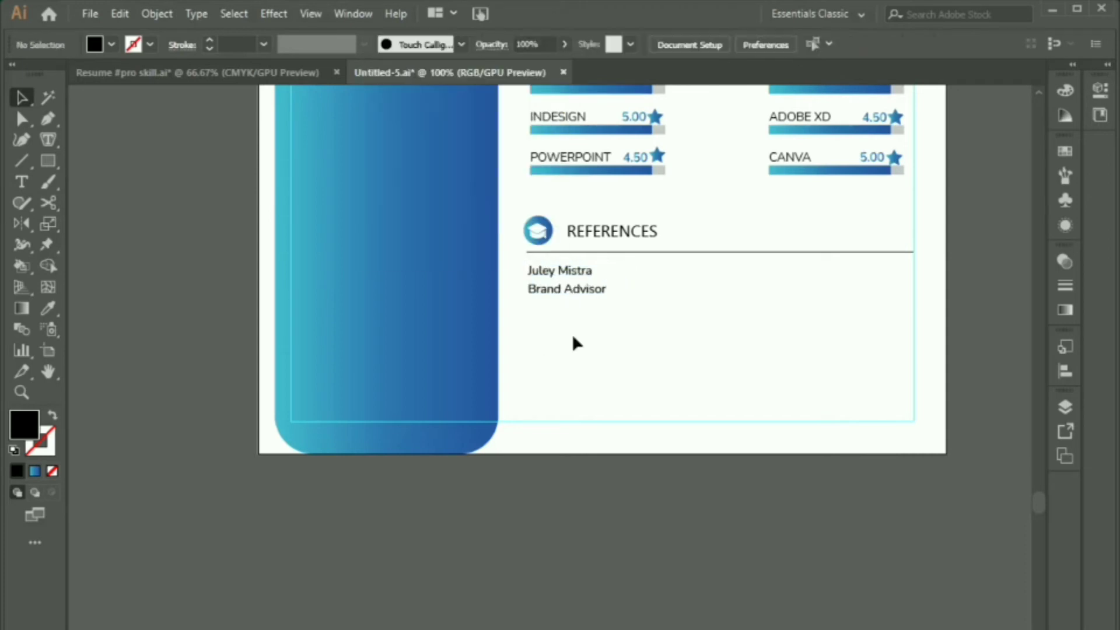
drag(591, 295, 591, 313)
double_click(590, 309)
key(ctrl+a)
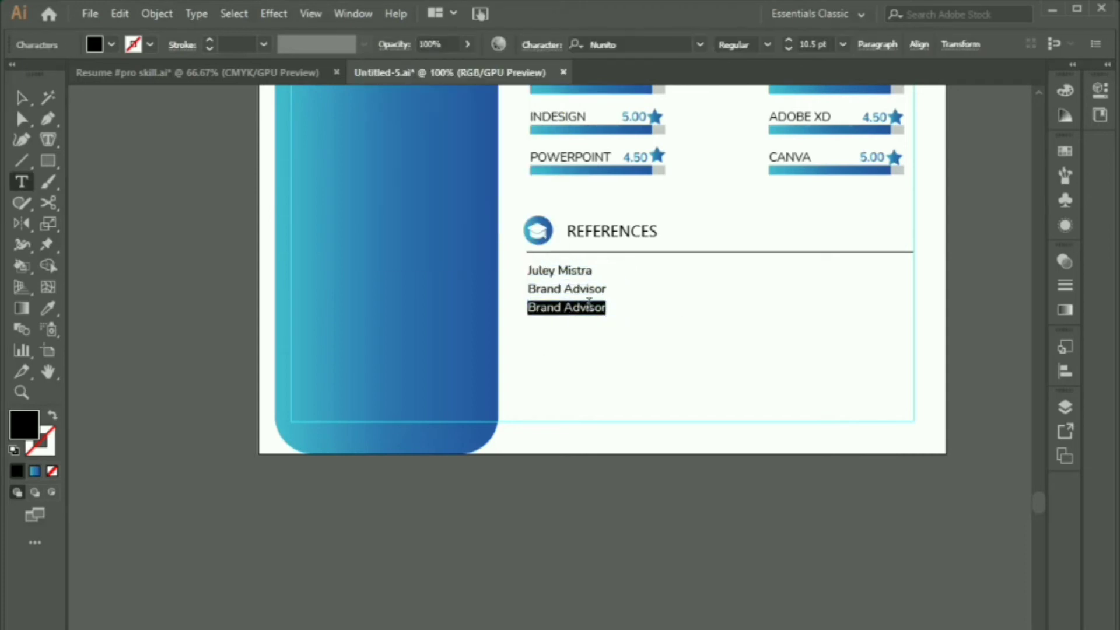
text(Phone :)
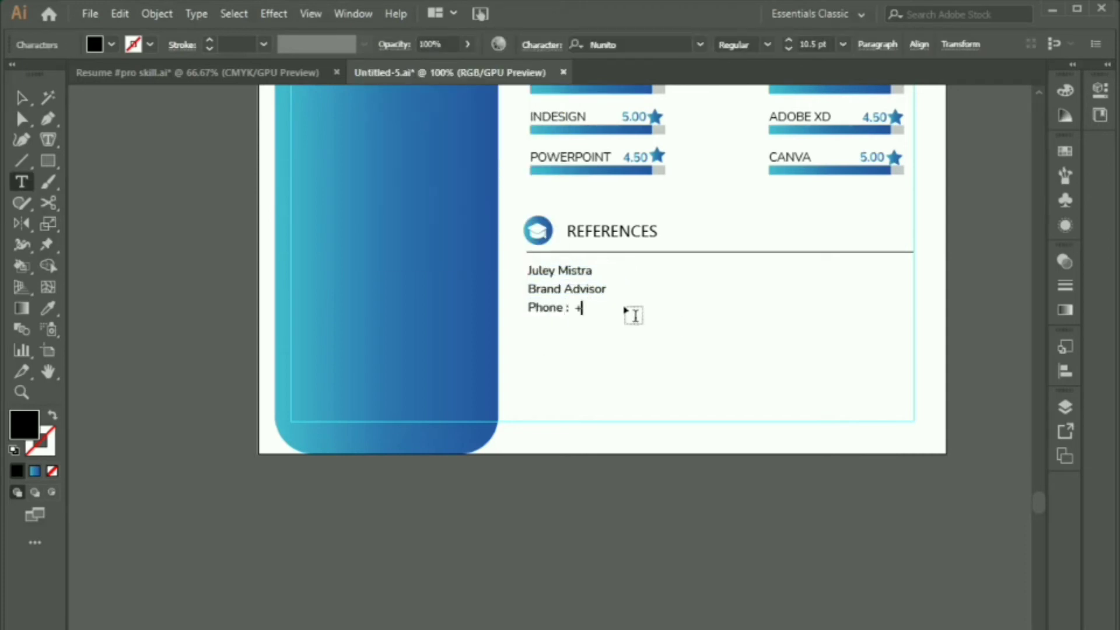
key(Escape)
click(545, 391)
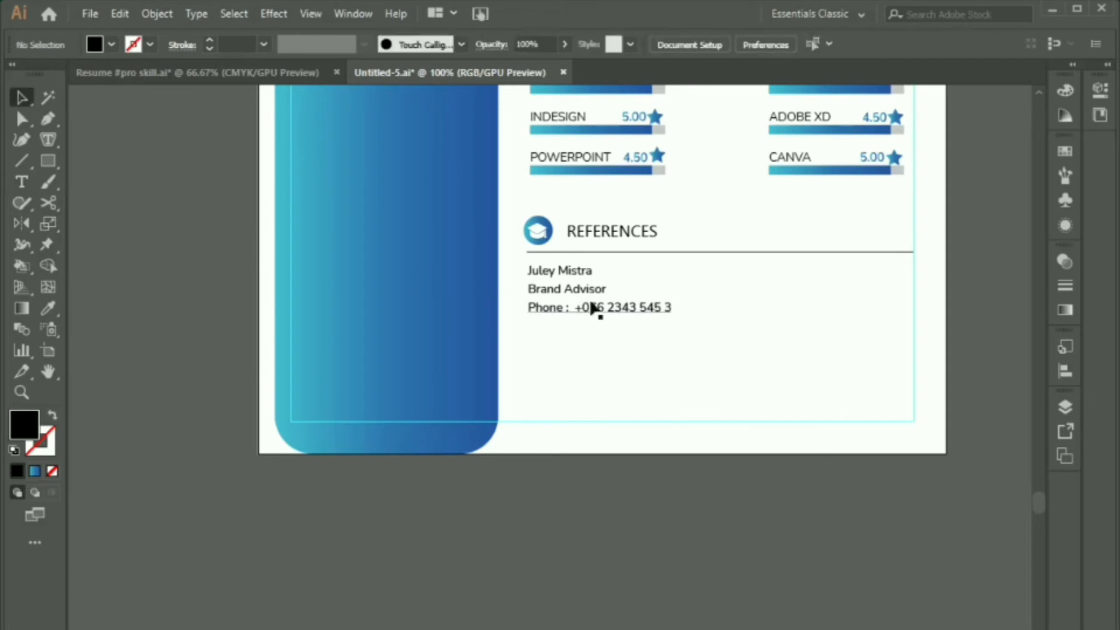
Step: Duplicate the phone line and retype it as the Email line with an e-mail address
drag(593, 306, 594, 325)
double_click(609, 326)
key(ctrl+a)
key(BackSpace)
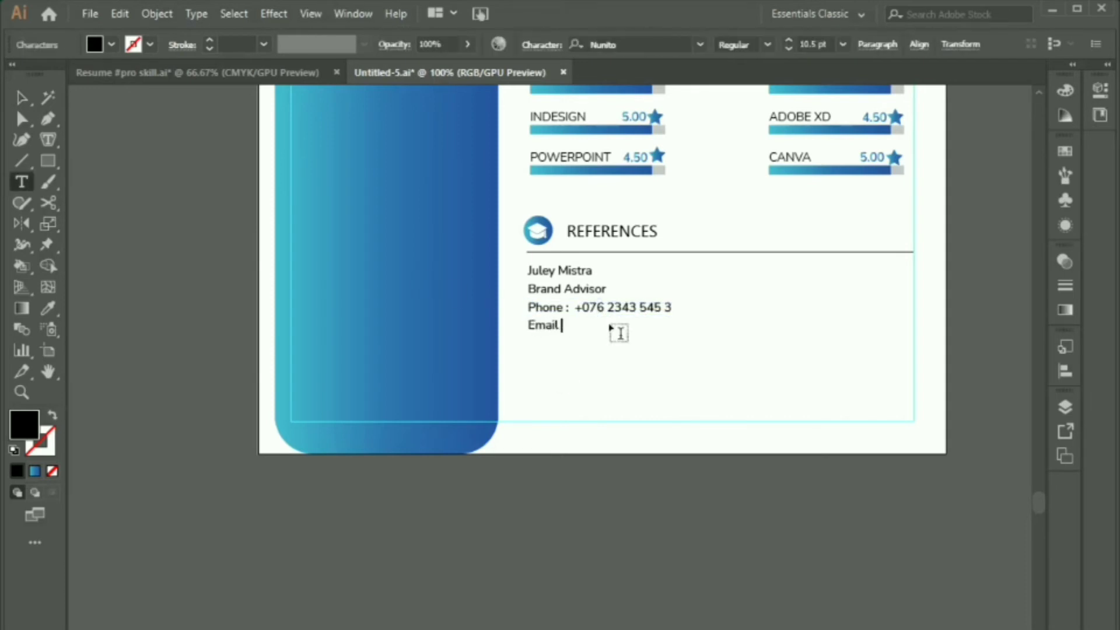
click(20, 98)
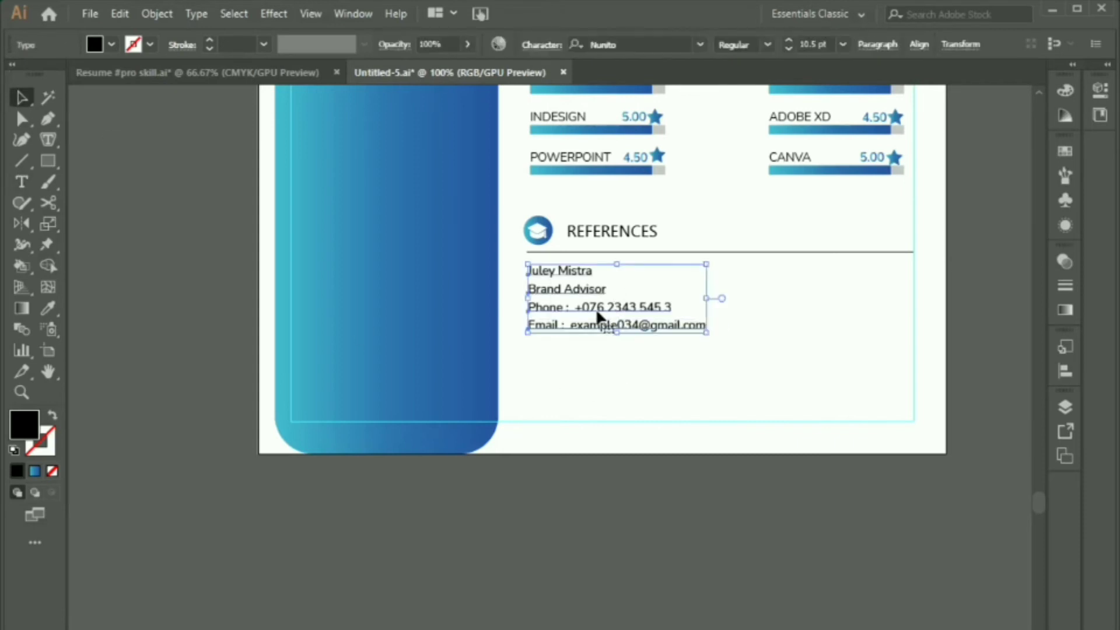
Step: Duplicate the whole reference contact block to the right
drag(597, 308, 801, 308)
click(821, 373)
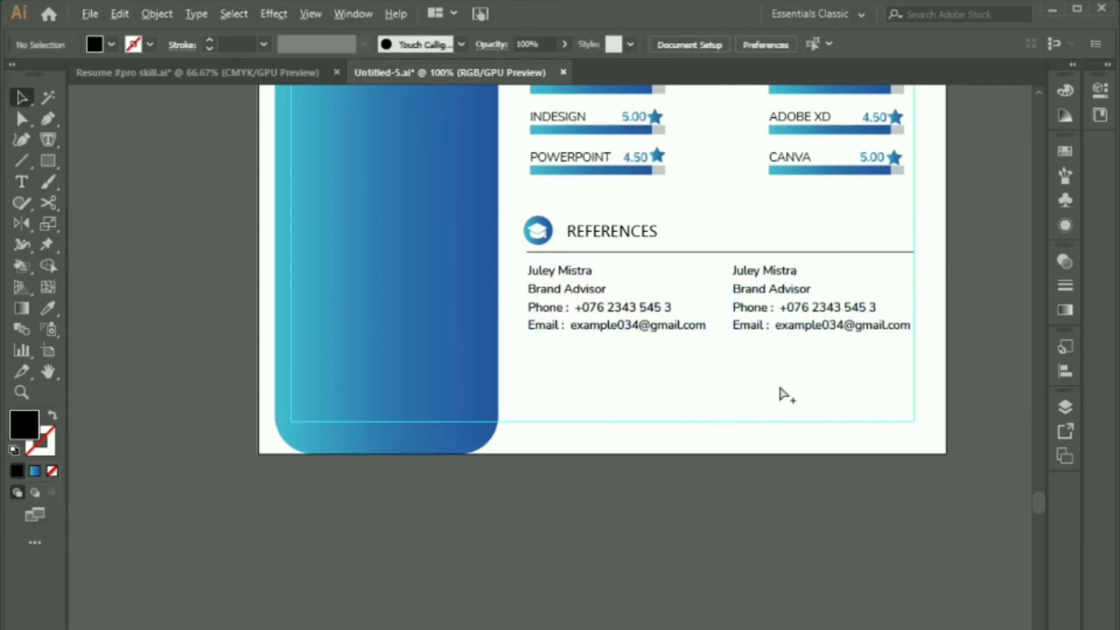
scroll(778, 393, down, 3)
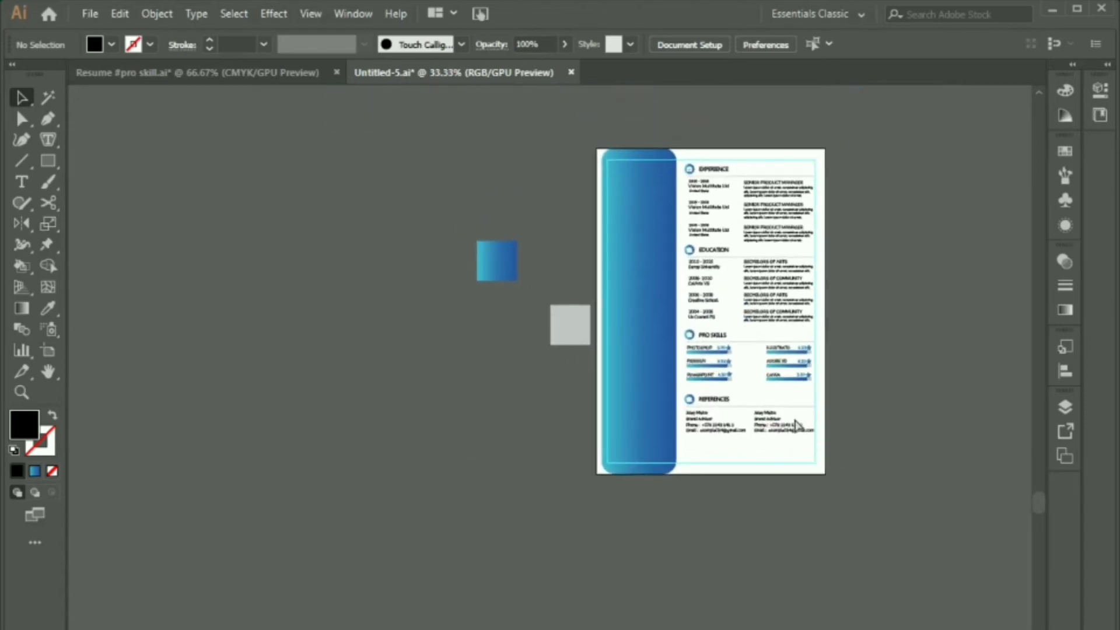
Step: Select the Education, Pro Skills and References sections and nudge them down slightly
scroll(806, 414, up, 1)
drag(789, 394, 730, 465)
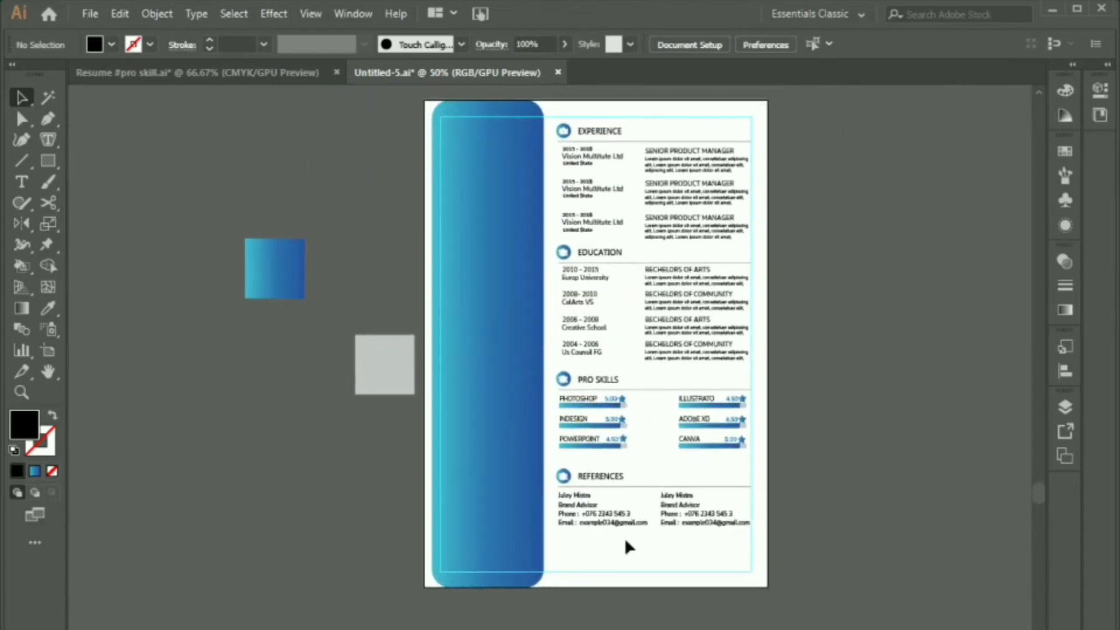
drag(712, 249, 712, 248)
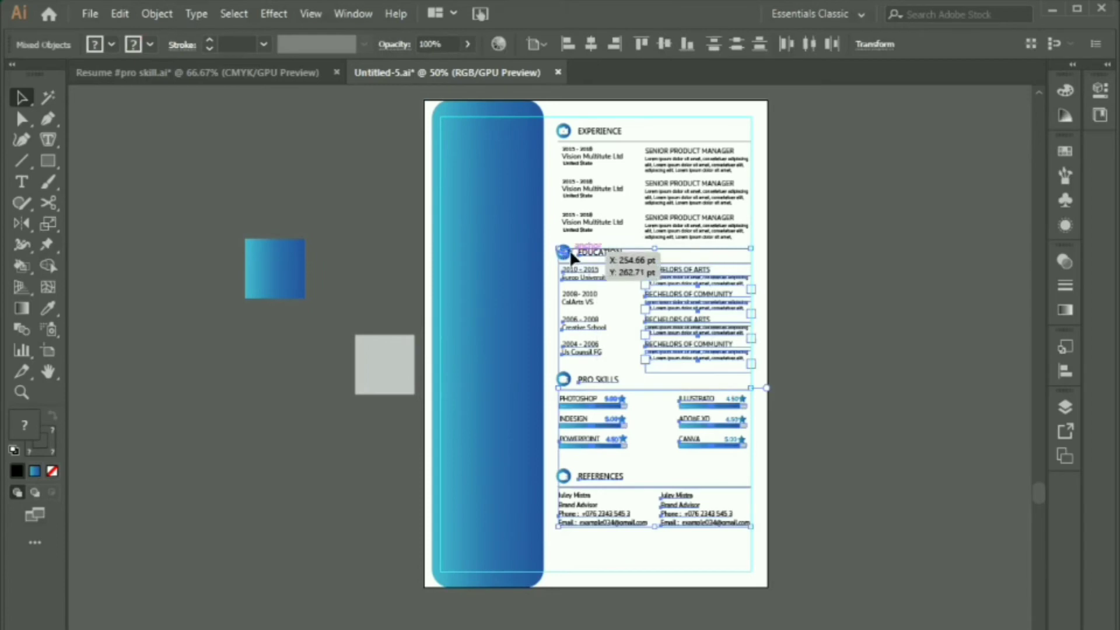
shift+click(568, 255)
key(Down)
key(Down)
key(Down)
key(Down)
key(Down)
key(Down)
key(Down)
key(Down)
click(859, 389)
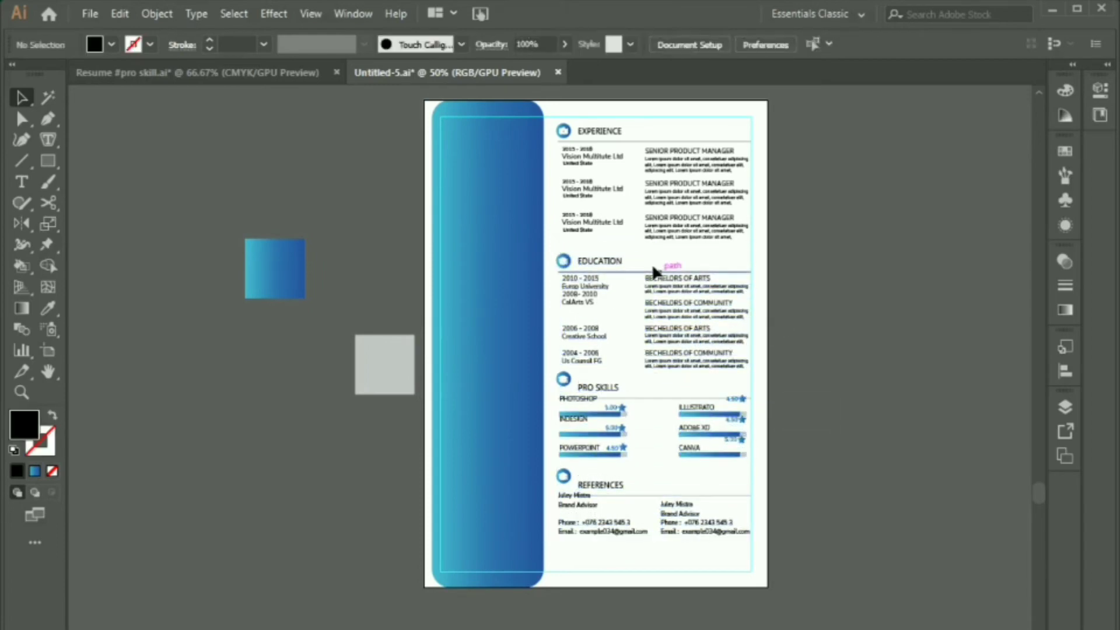
click(732, 128)
click(850, 177)
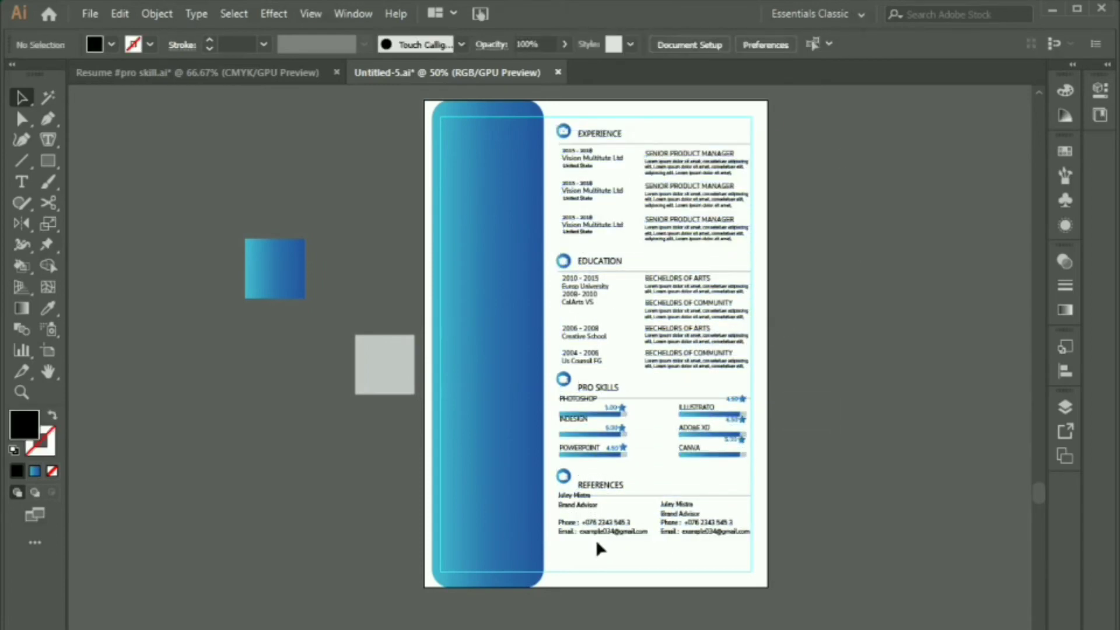
drag(689, 257, 716, 255)
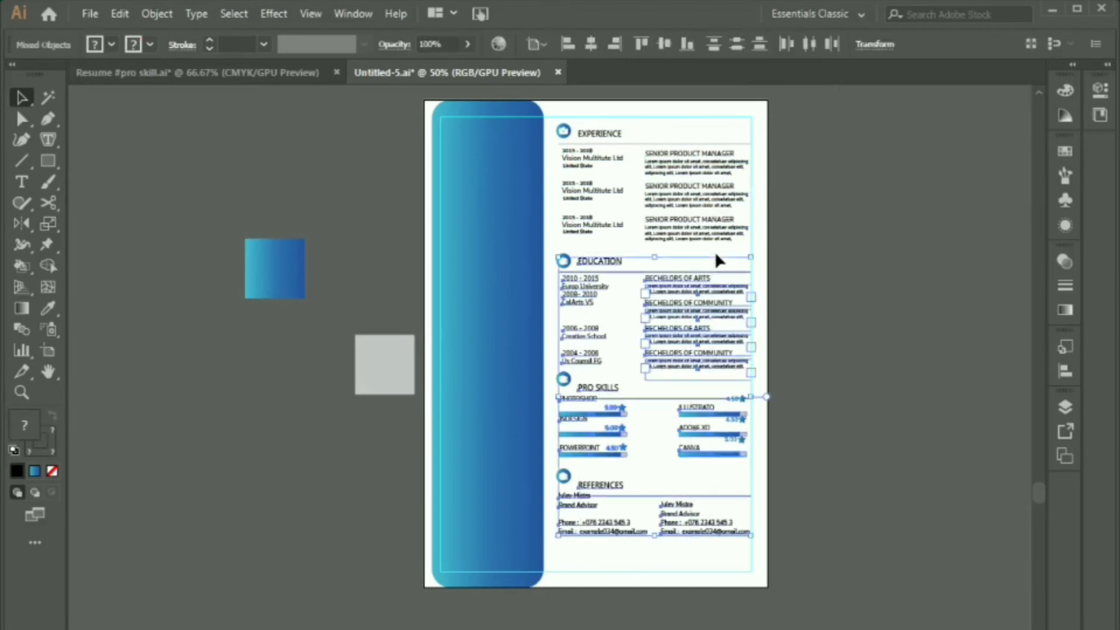
click(855, 336)
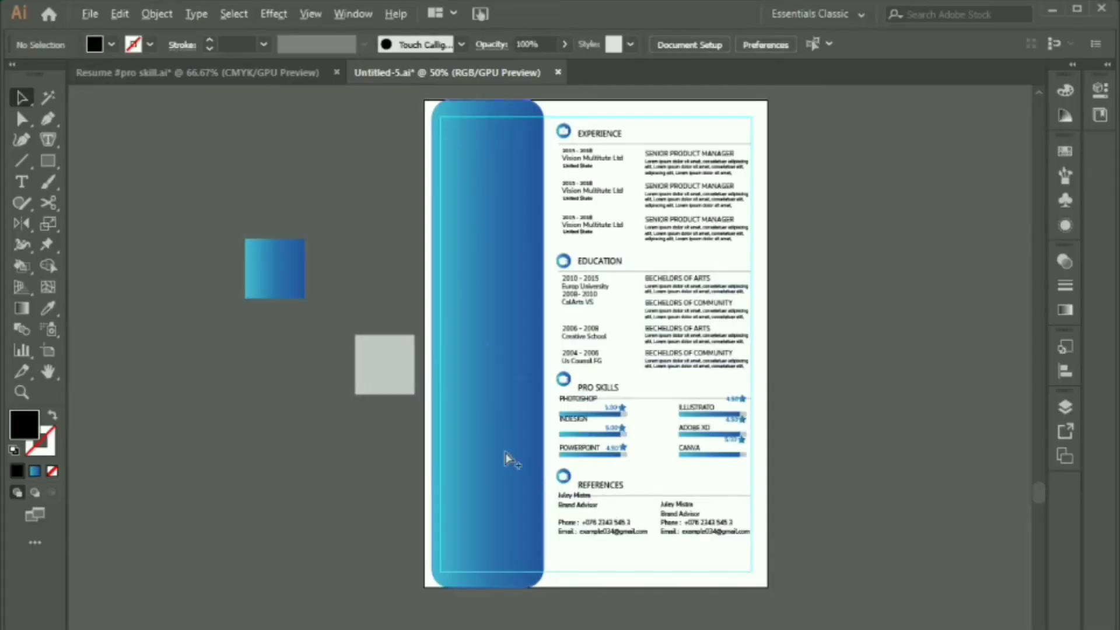
Step: Open the emplyee-pic.jpg photo file with Ctrl+O
scroll(479, 223, up, 2)
drag(517, 233, 580, 400)
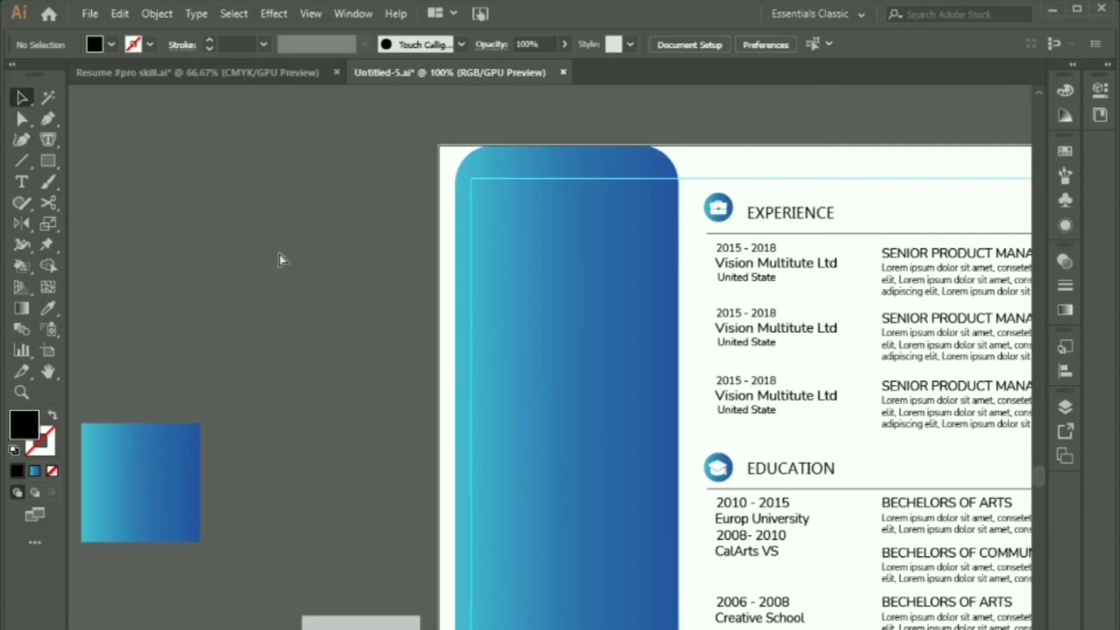
key(ctrl+o)
double_click(525, 166)
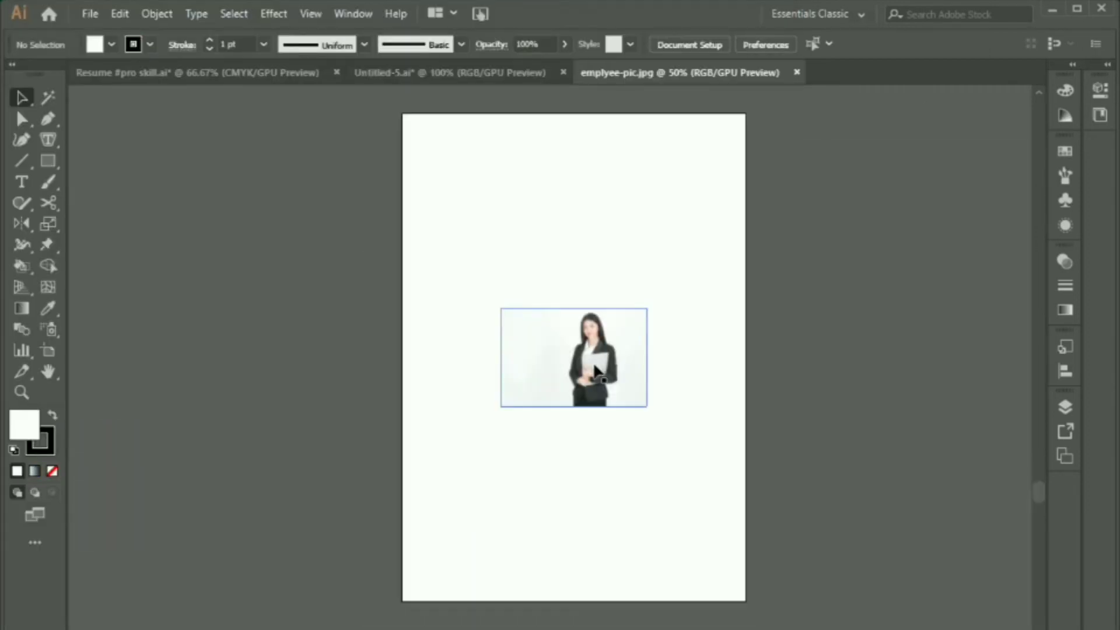
Step: Draw a circle over the face and clip the photo to it with Ctrl+7
drag(572, 362, 524, 279)
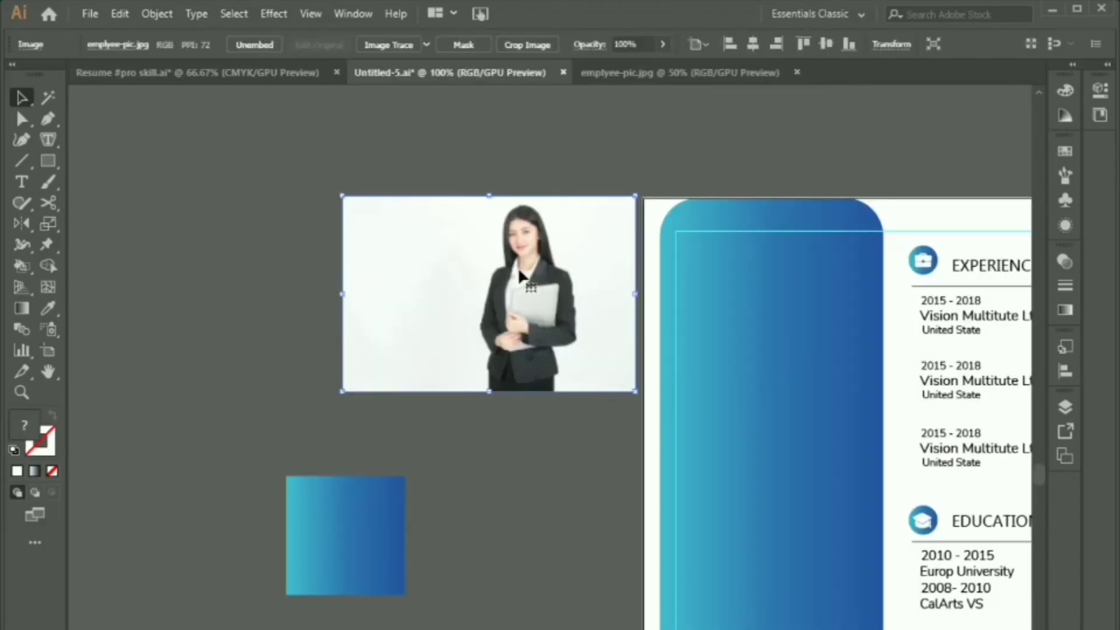
scroll(523, 278, up, 2)
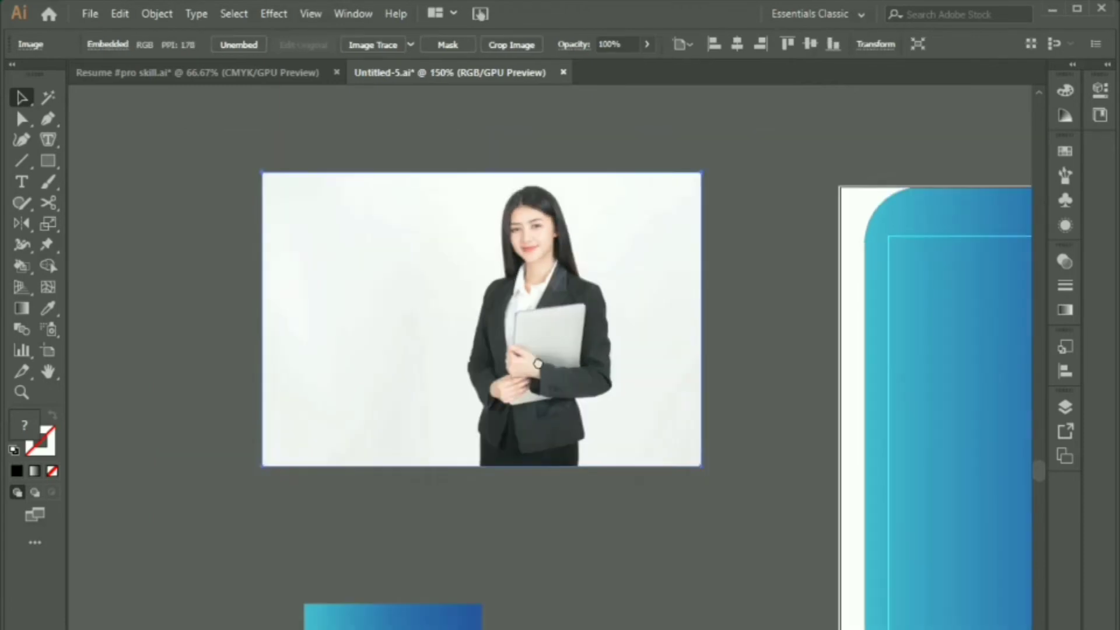
drag(528, 351, 585, 375)
key(l)
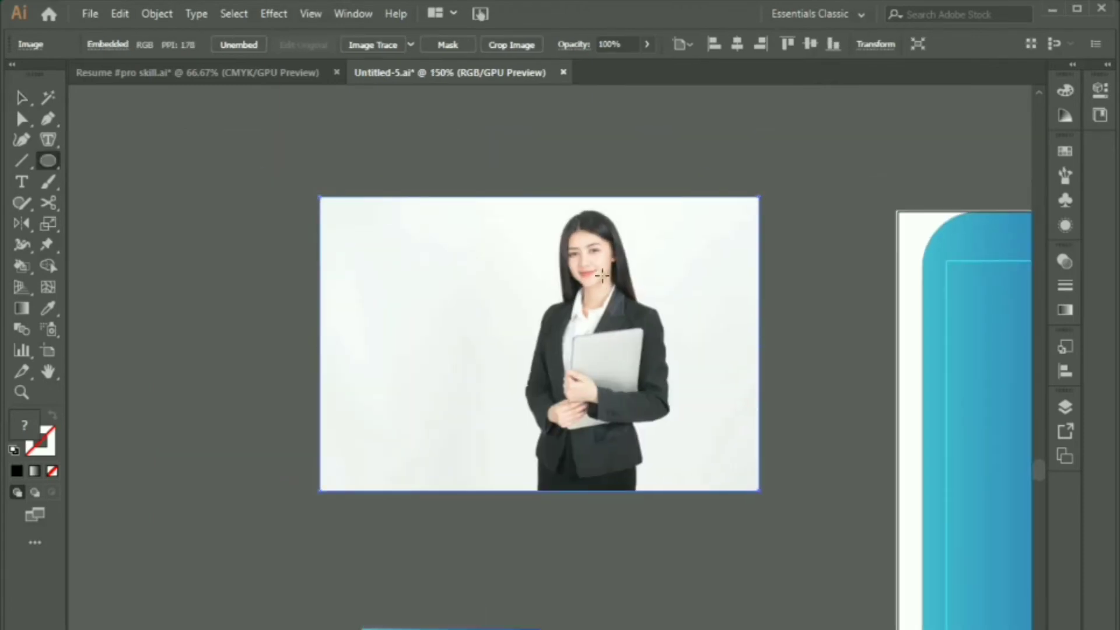
drag(588, 273, 644, 345)
key(v)
drag(668, 162, 626, 274)
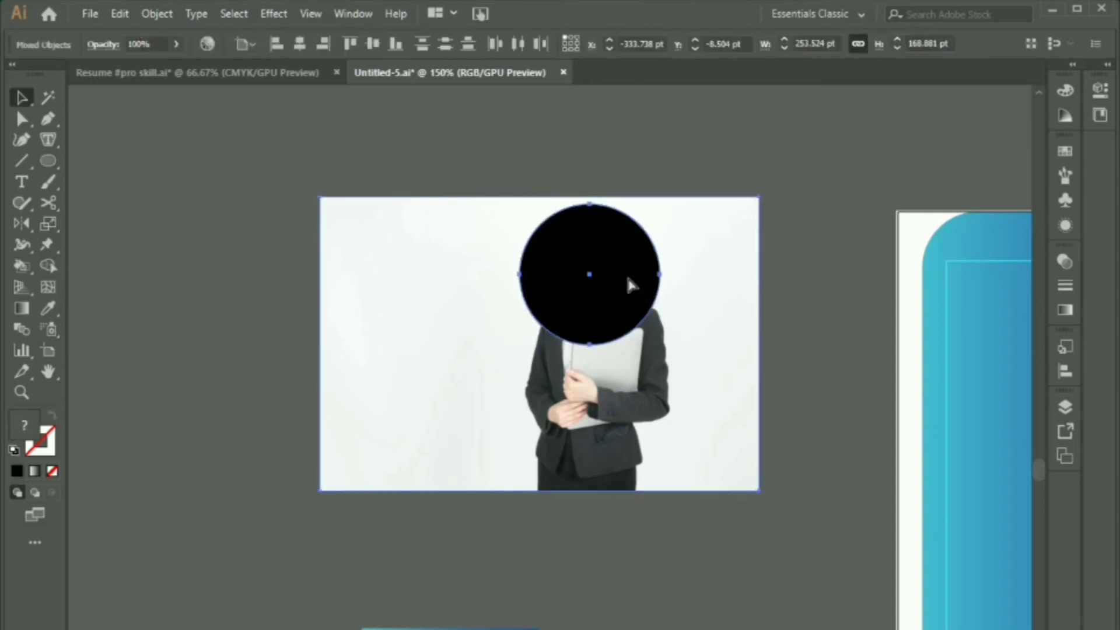
key(ctrl+7)
click(413, 261)
Step: Move the circular portrait to the top of the blue sidebar and enlarge it
scroll(412, 262, down, 1)
drag(412, 262, 263, 171)
drag(378, 187, 715, 264)
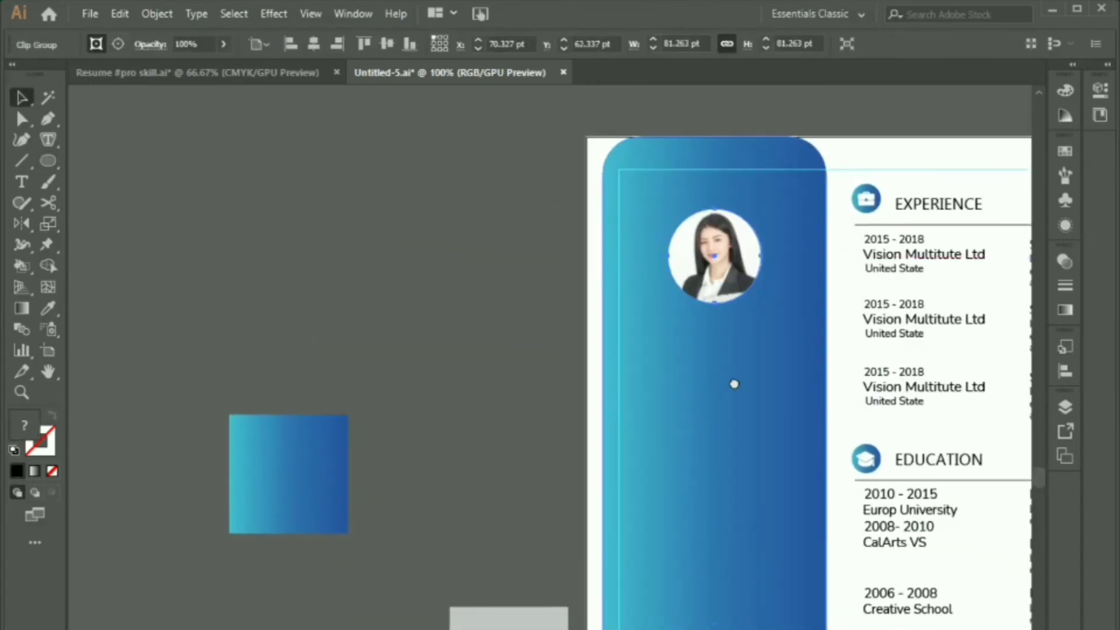
drag(733, 383, 654, 339)
drag(684, 260, 701, 277)
click(444, 275)
scroll(567, 265, down, 3)
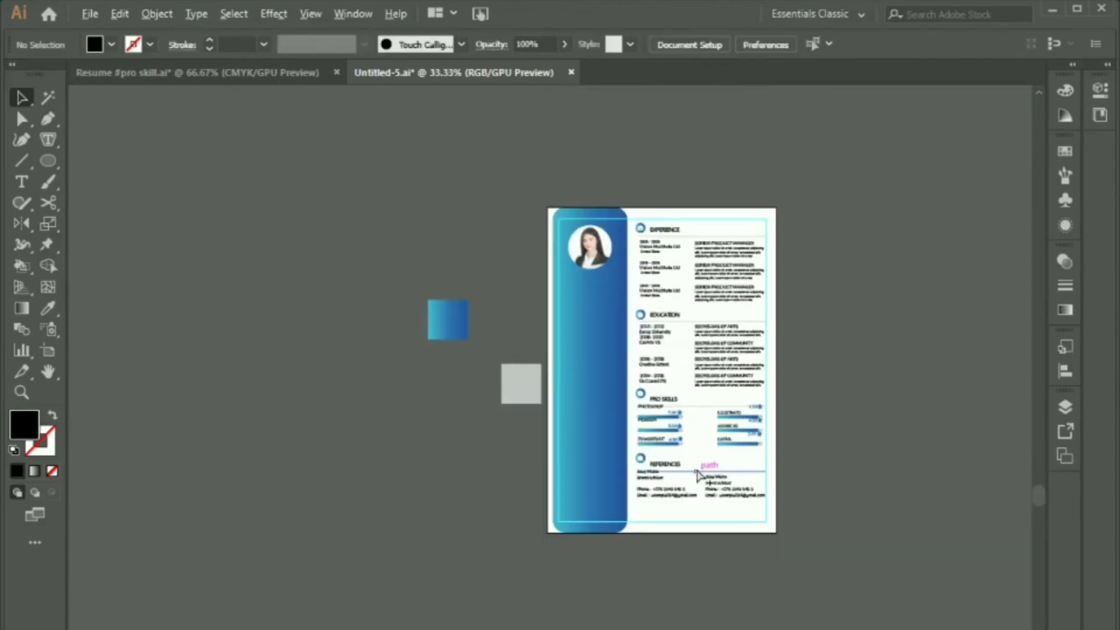
Step: Add the person's name as a text object in Corbel at 23 pt
scroll(699, 475, up, 1)
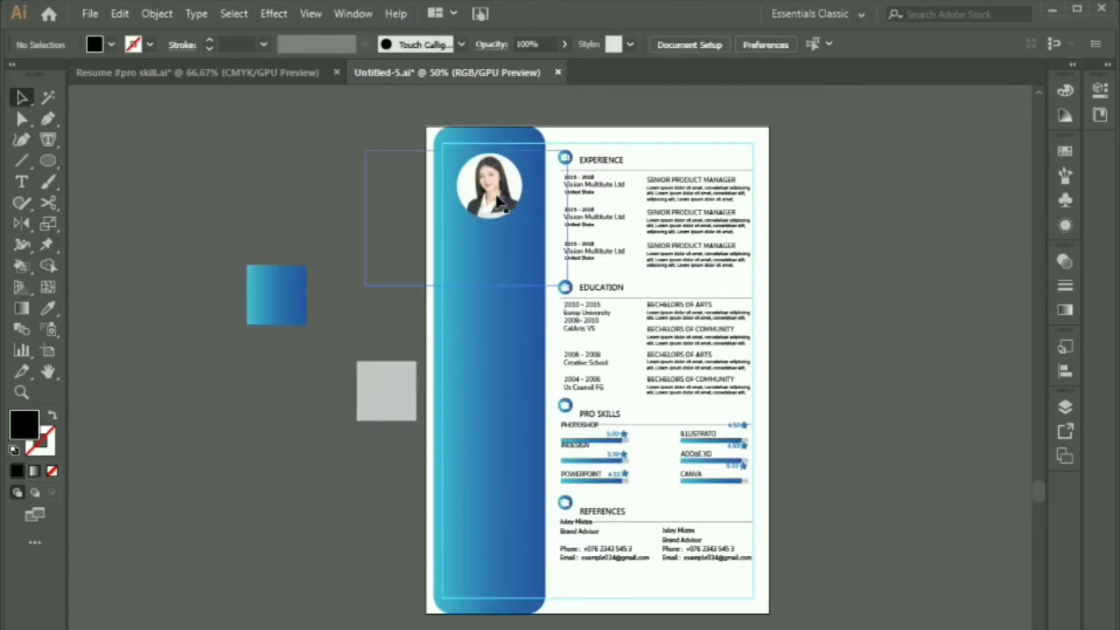
click(499, 202)
shift+click(507, 278)
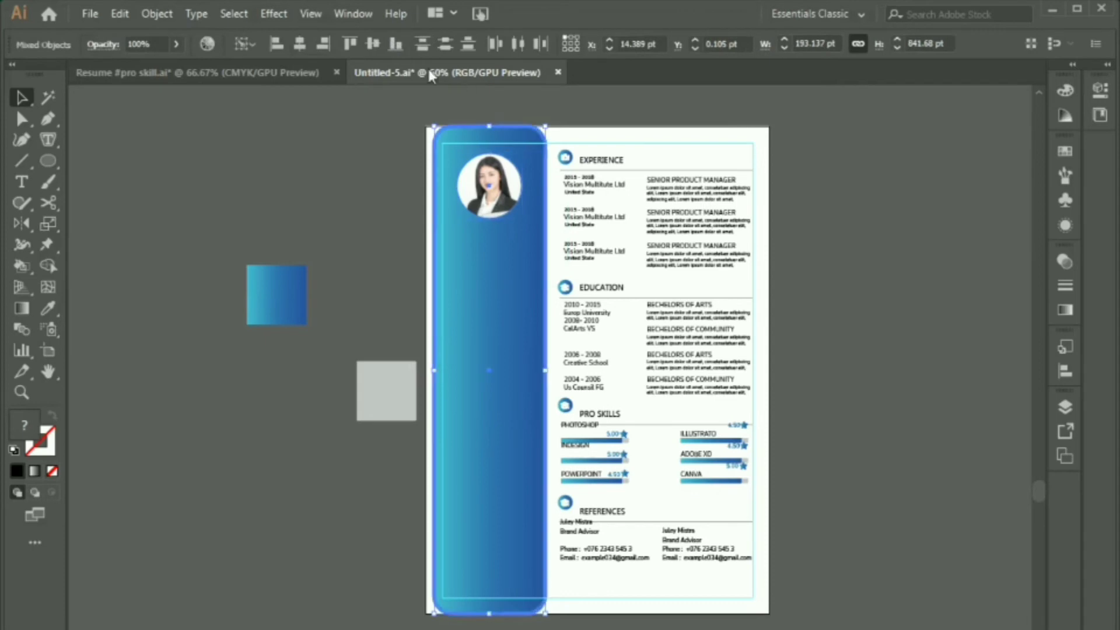
click(355, 166)
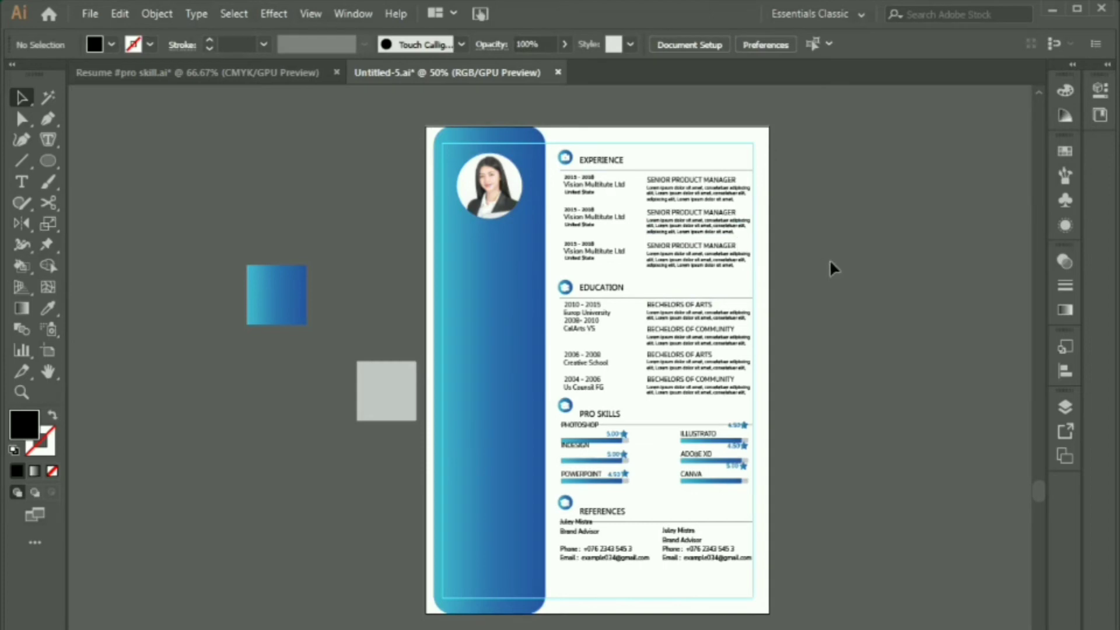
key(t)
click(842, 220)
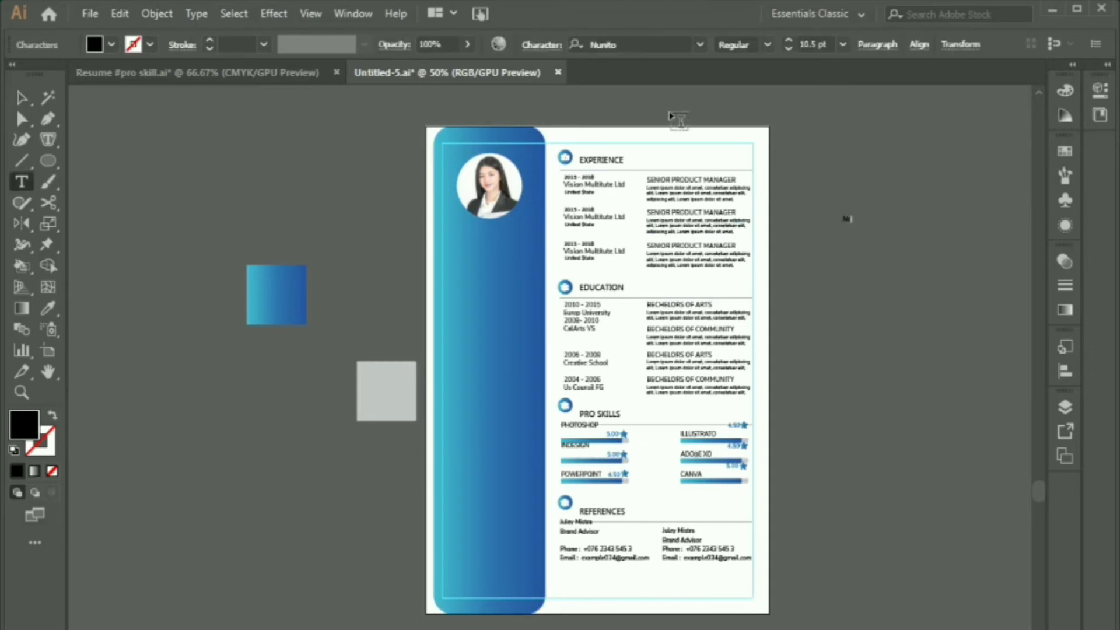
click(22, 98)
drag(884, 224, 990, 300)
click(539, 45)
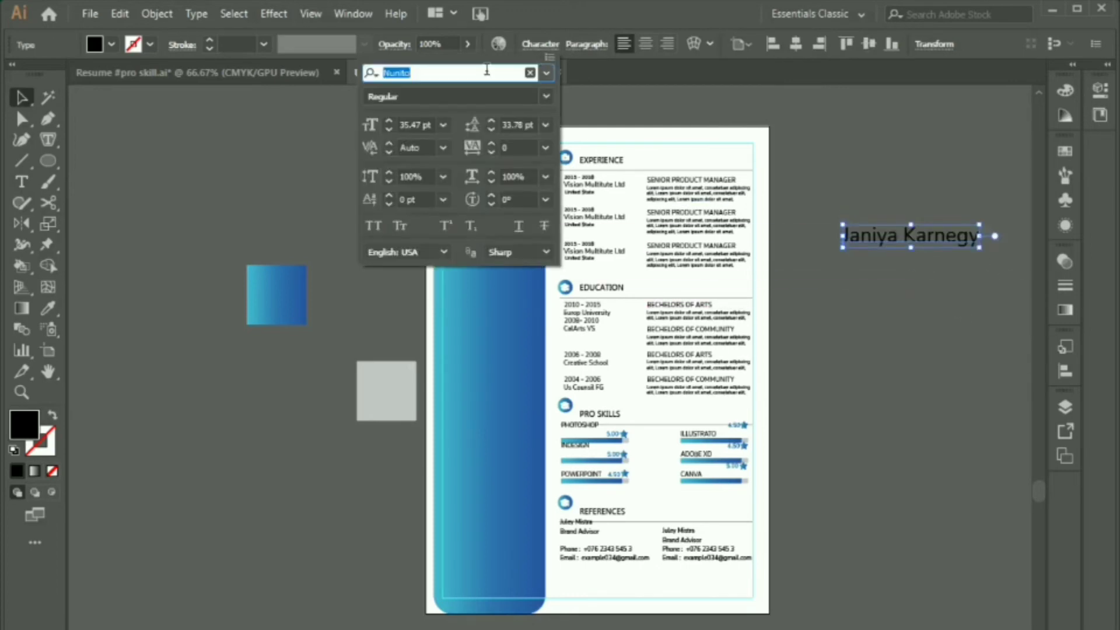
text(cor)
click(436, 202)
click(426, 125)
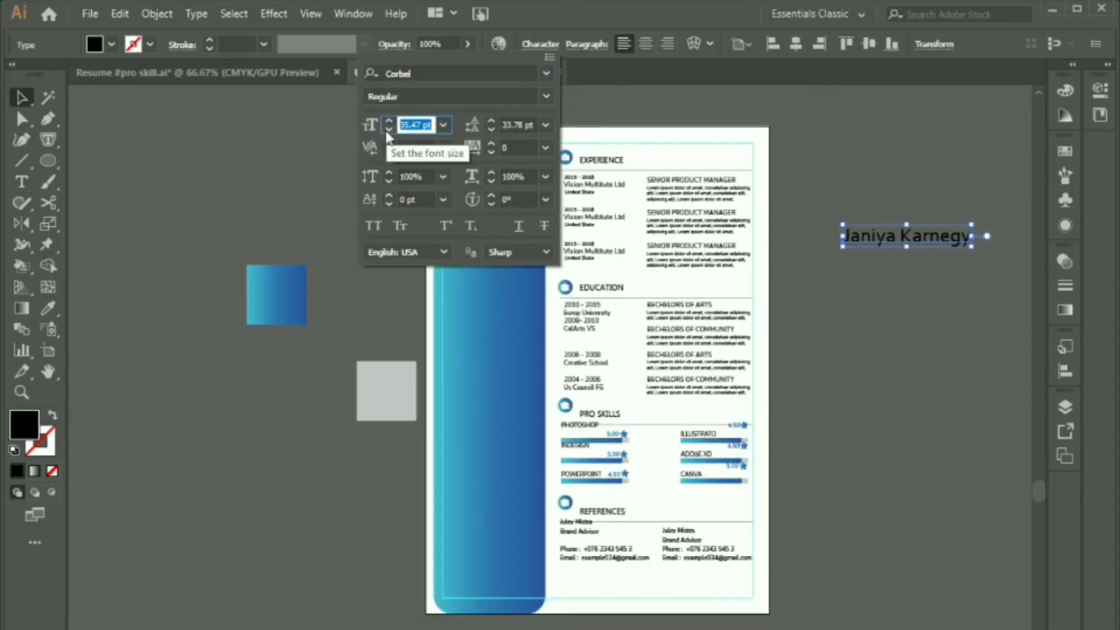
text(23.)
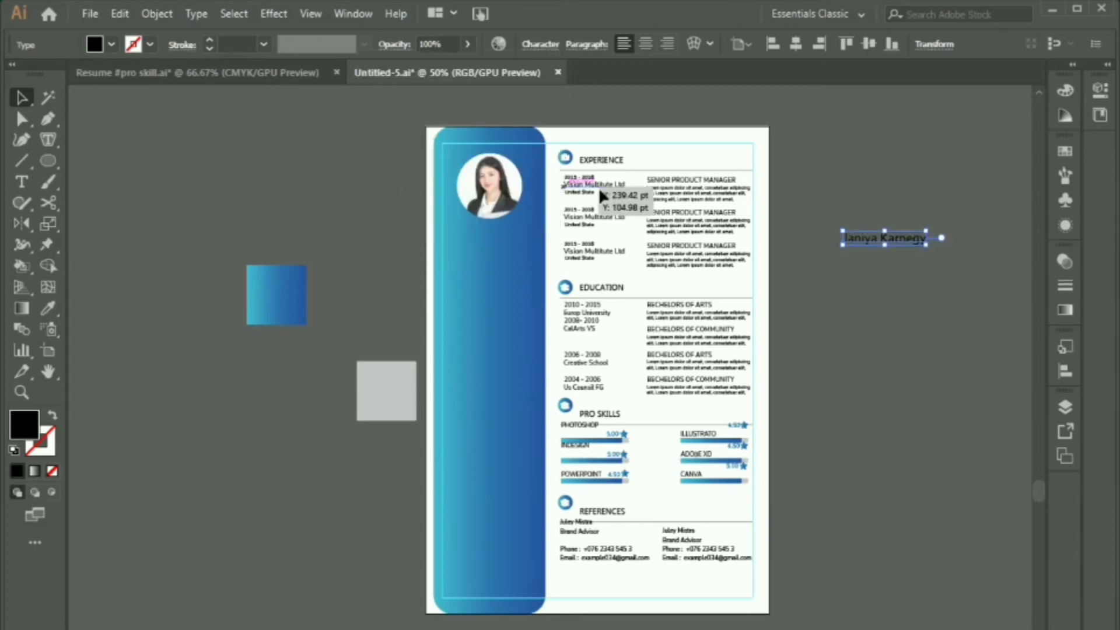
click(525, 43)
Step: Make the name white and place it under the portrait on the sidebar
click(1067, 91)
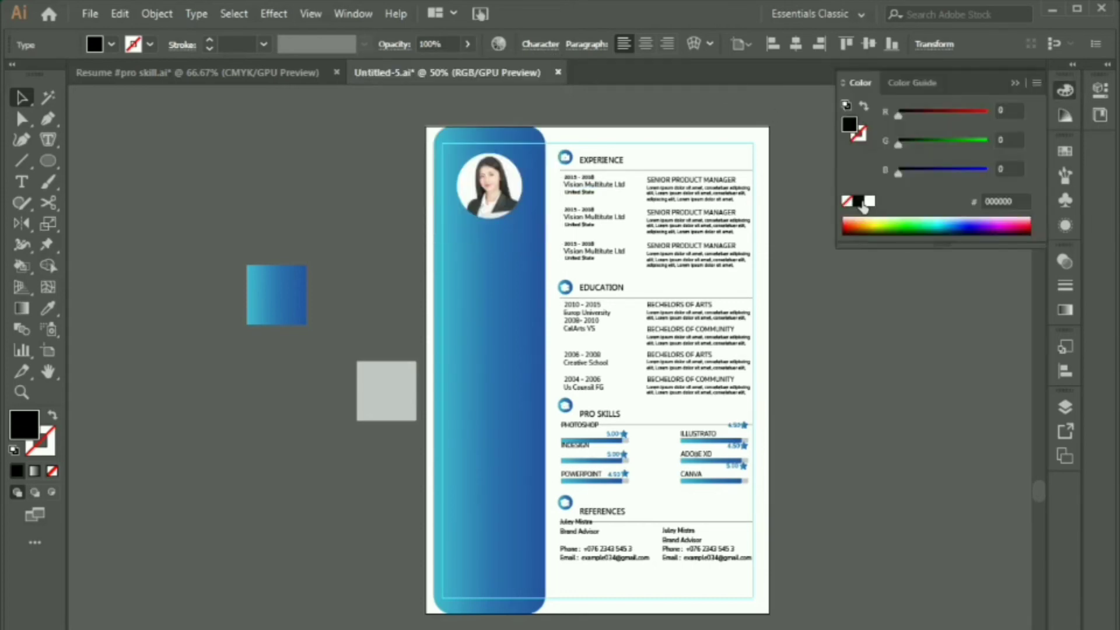
click(869, 201)
click(838, 297)
click(1021, 82)
drag(890, 234, 499, 230)
click(872, 236)
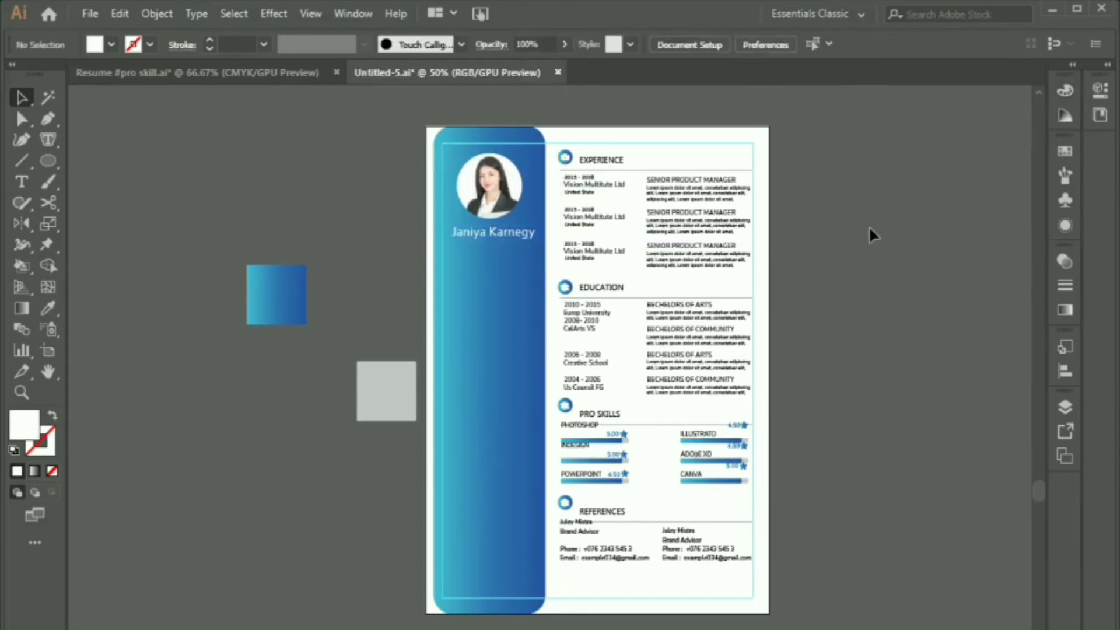
Step: Duplicate the name one line below and retype it as the 'Brand' subtitle
click(504, 237)
key(z)
key(v)
click(113, 179)
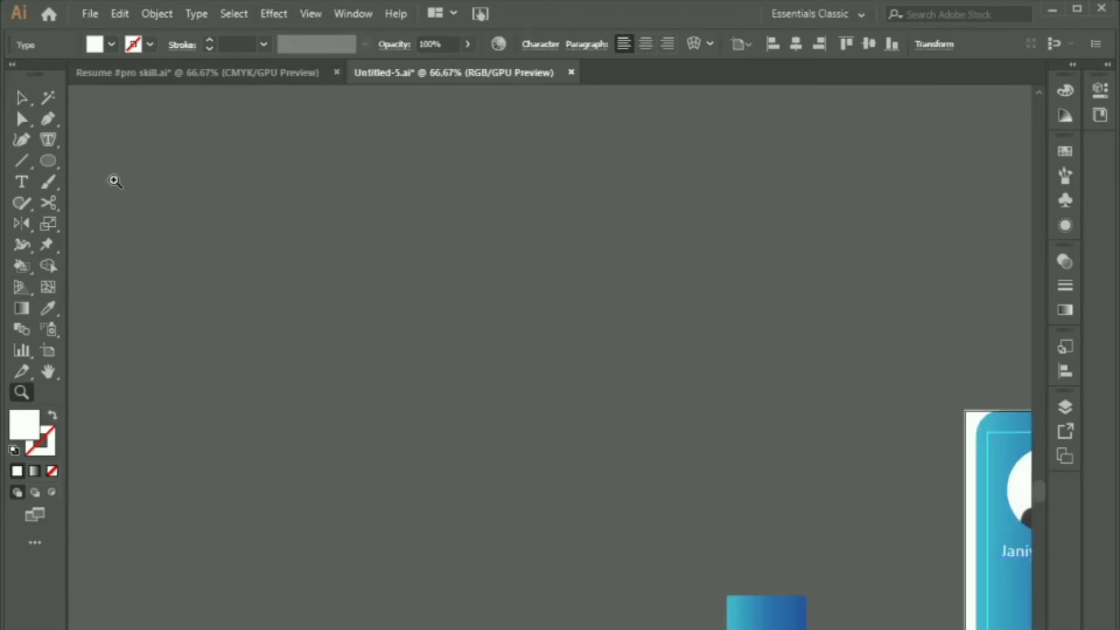
key(v)
scroll(337, 299, down, 2)
scroll(755, 536, up, 1)
drag(755, 536, 612, 389)
drag(539, 225, 538, 239)
triple_click(538, 239)
text(Brand Identity De)
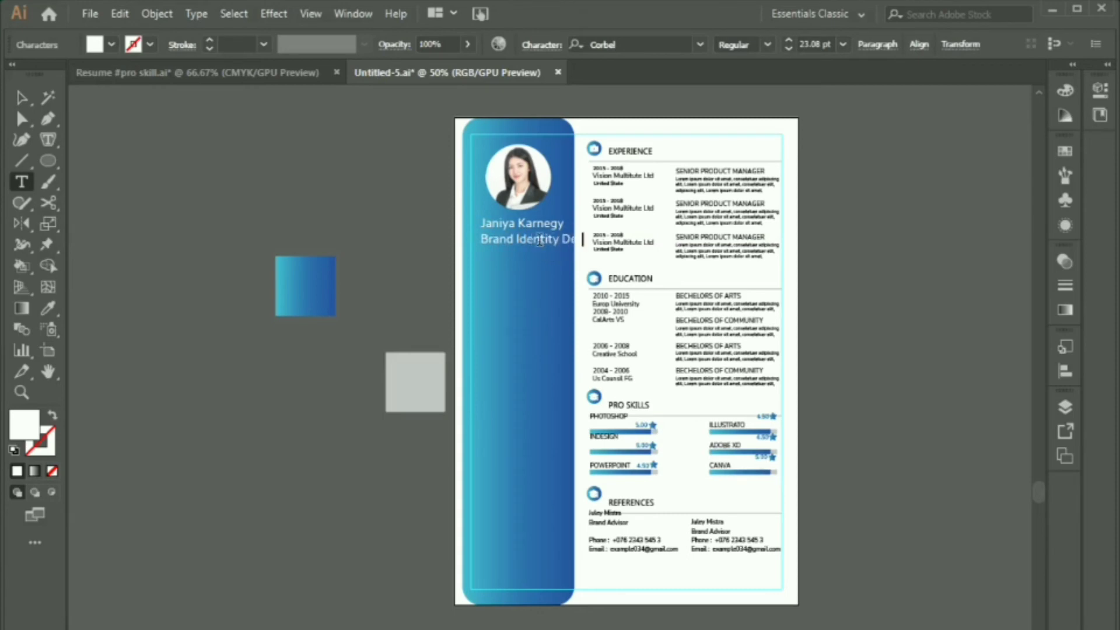
click(22, 99)
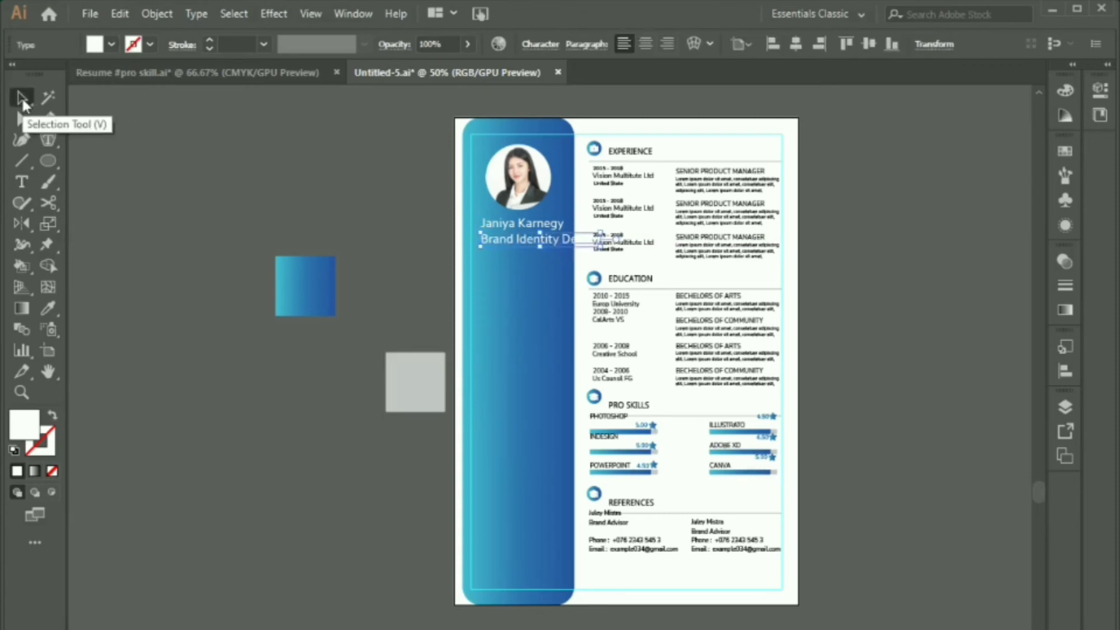
Step: Set the subtitle to 16 pt and align the name on the sidebar
click(550, 47)
click(388, 129)
click(585, 280)
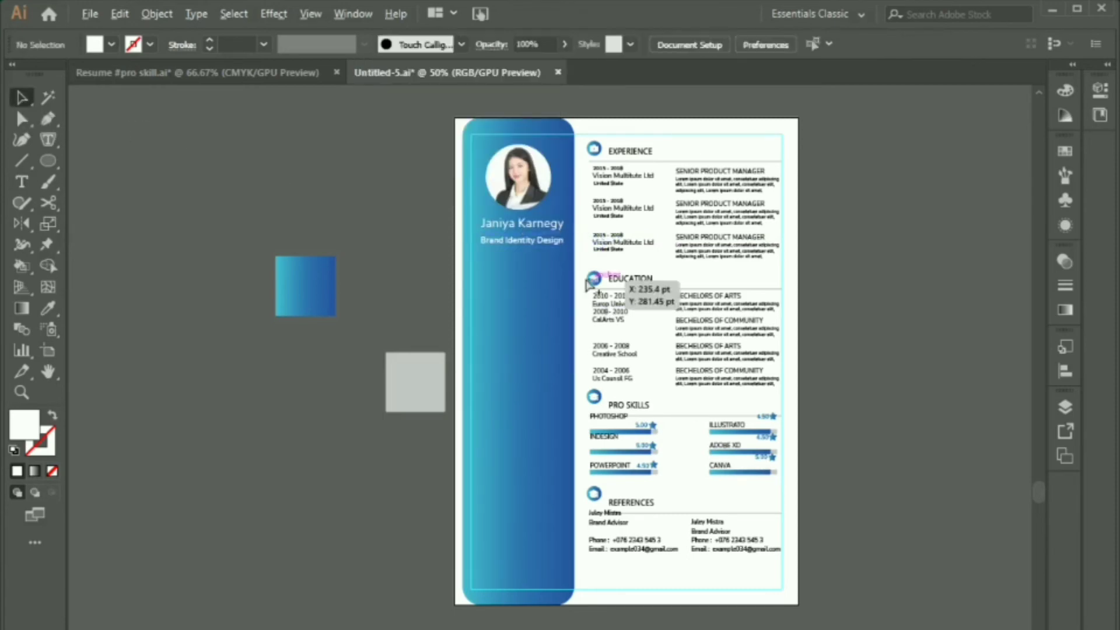
key(ctrl+equal)
key(ctrl+equal)
scroll(586, 280, up, 5)
click(526, 273)
click(919, 46)
click(244, 190)
click(513, 298)
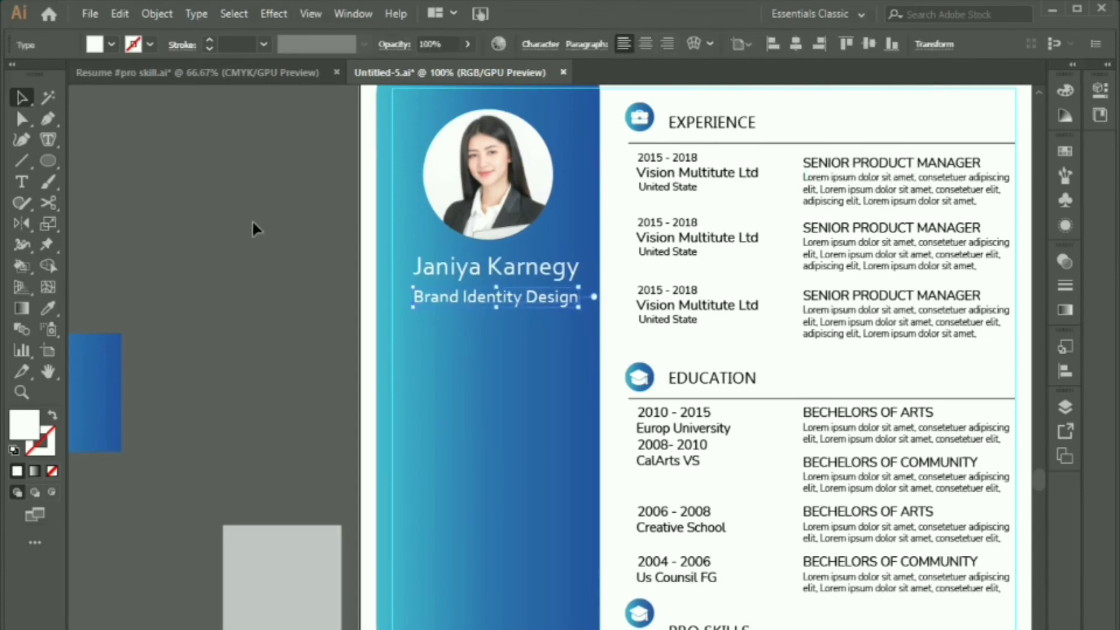
click(252, 222)
scroll(572, 204, down, 2)
Step: Shrink the job title further and centre it horizontally under the name
click(564, 253)
click(537, 47)
click(385, 129)
click(385, 128)
click(558, 232)
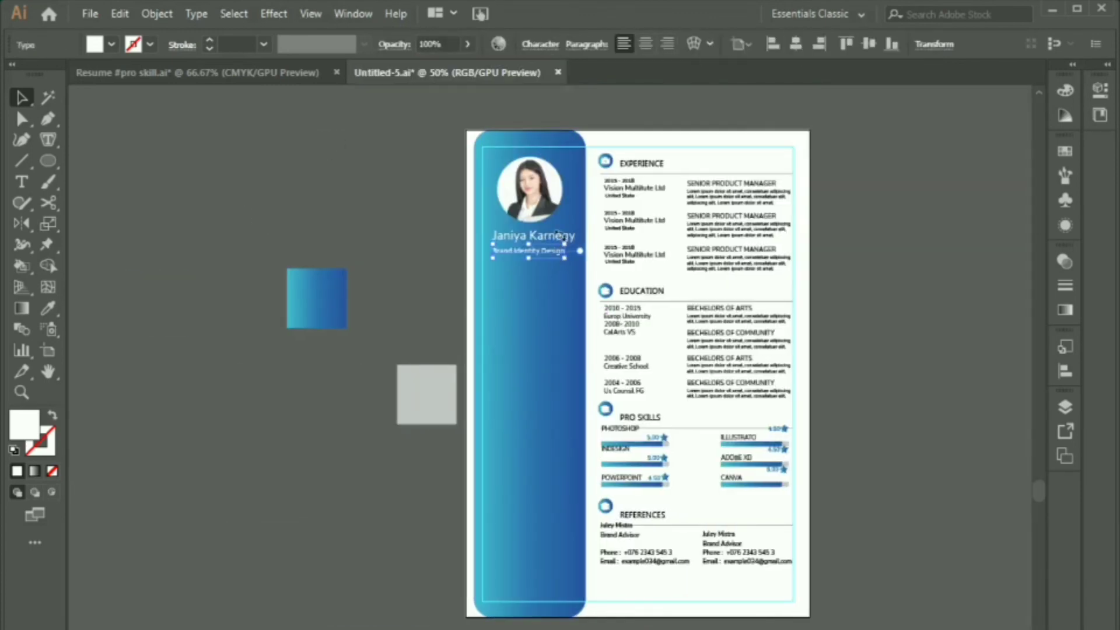
click(588, 169)
double_click(533, 236)
click(22, 101)
shift+click(532, 251)
click(919, 45)
click(766, 84)
click(869, 281)
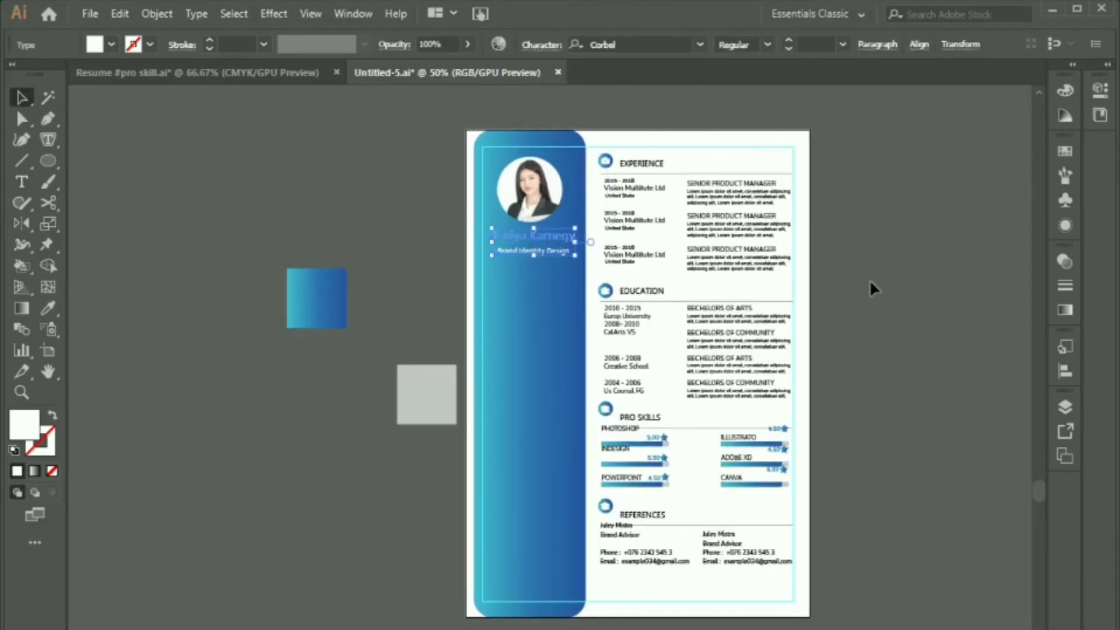
click(893, 434)
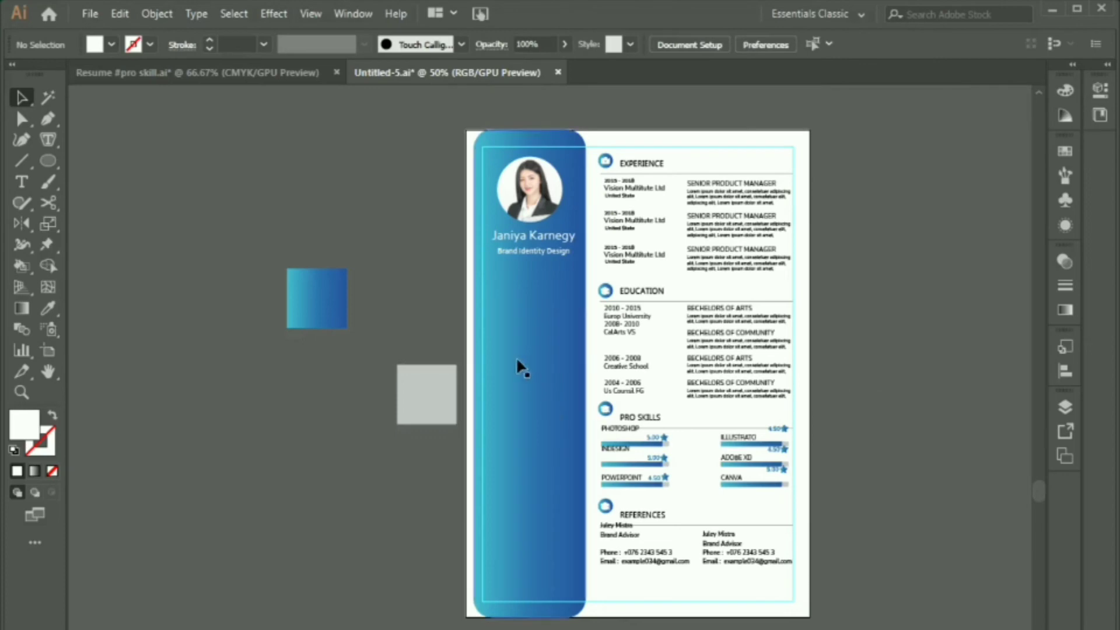
Step: Add a white 16 pt 'About Me' heading on the blue sidebar
key(t)
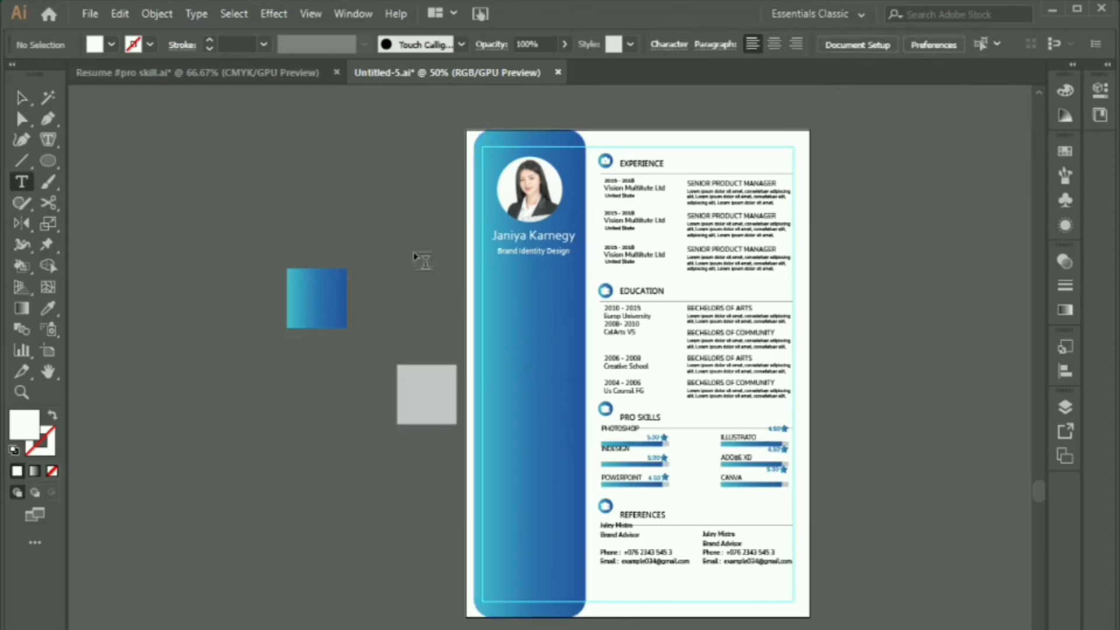
click(382, 217)
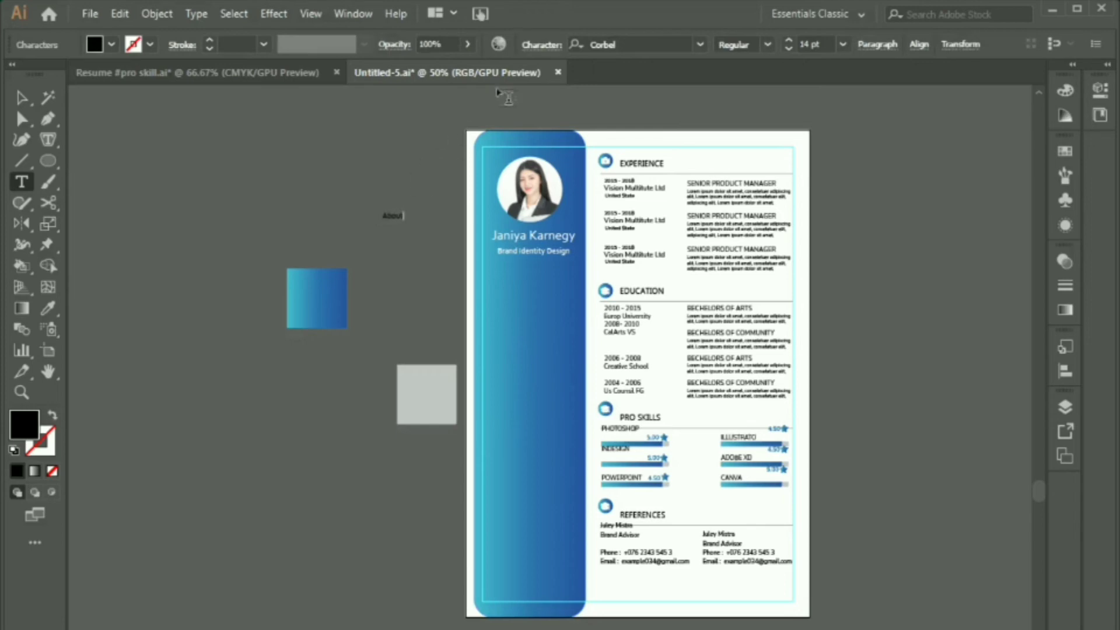
text(About Me)
click(25, 104)
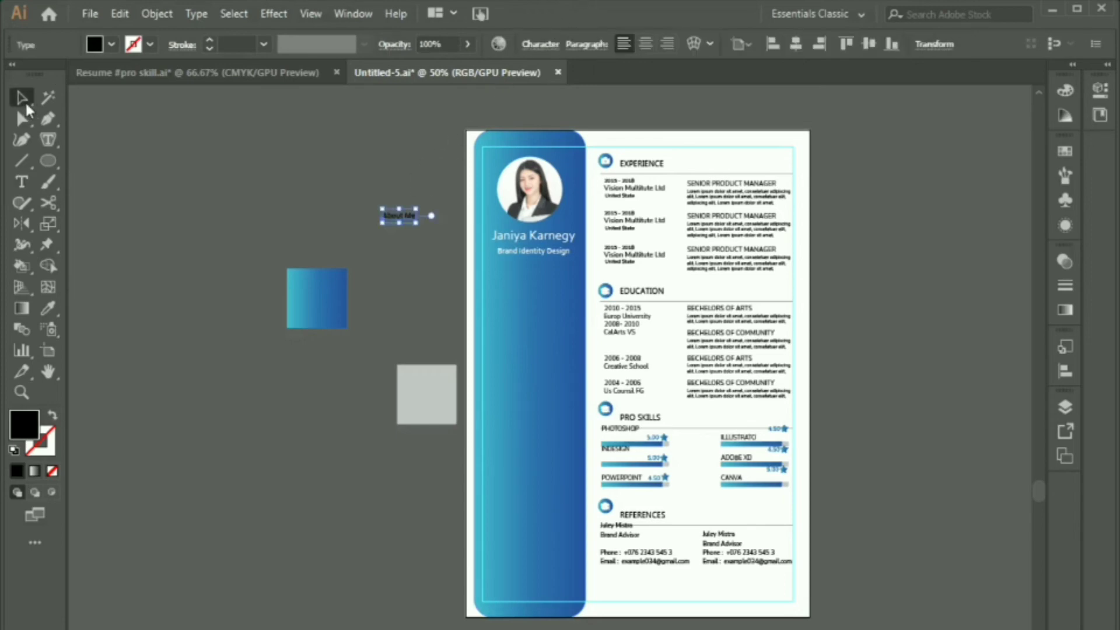
click(535, 44)
click(370, 125)
text(16)
key(Tab)
click(219, 197)
click(1065, 90)
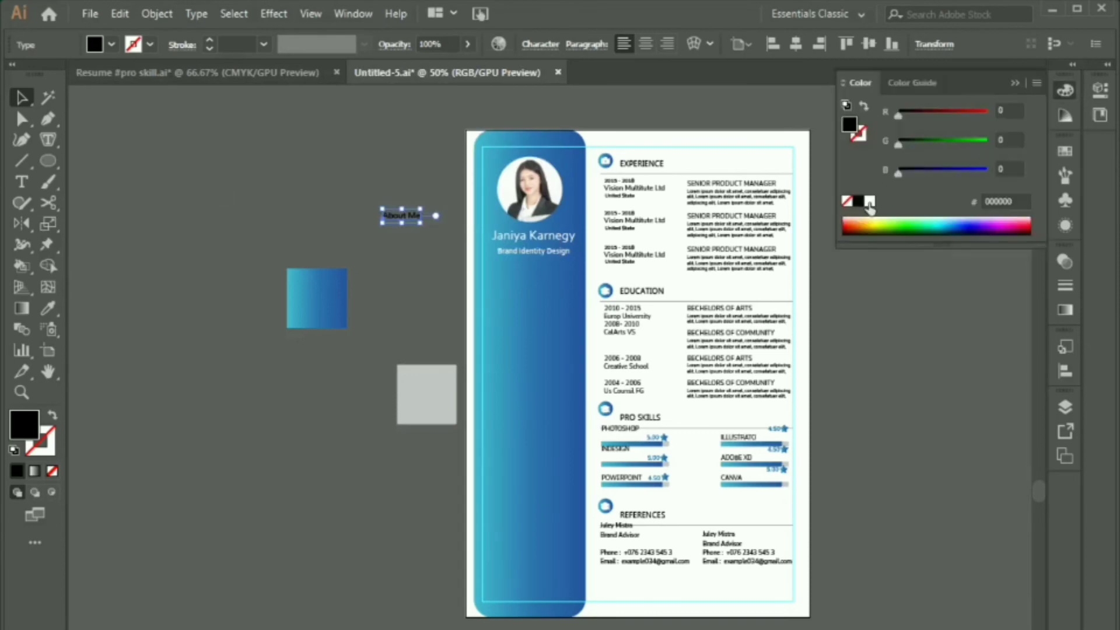
click(869, 202)
click(933, 280)
click(1065, 90)
mouse_move(392, 217)
mouse_down()
mouse_move(520, 282)
mouse_move(577, 292)
mouse_up()
Step: Draw a white horizontal line under the About Me heading
key(backslash)
click(21, 97)
click(1066, 90)
click(858, 134)
click(869, 201)
click(297, 170)
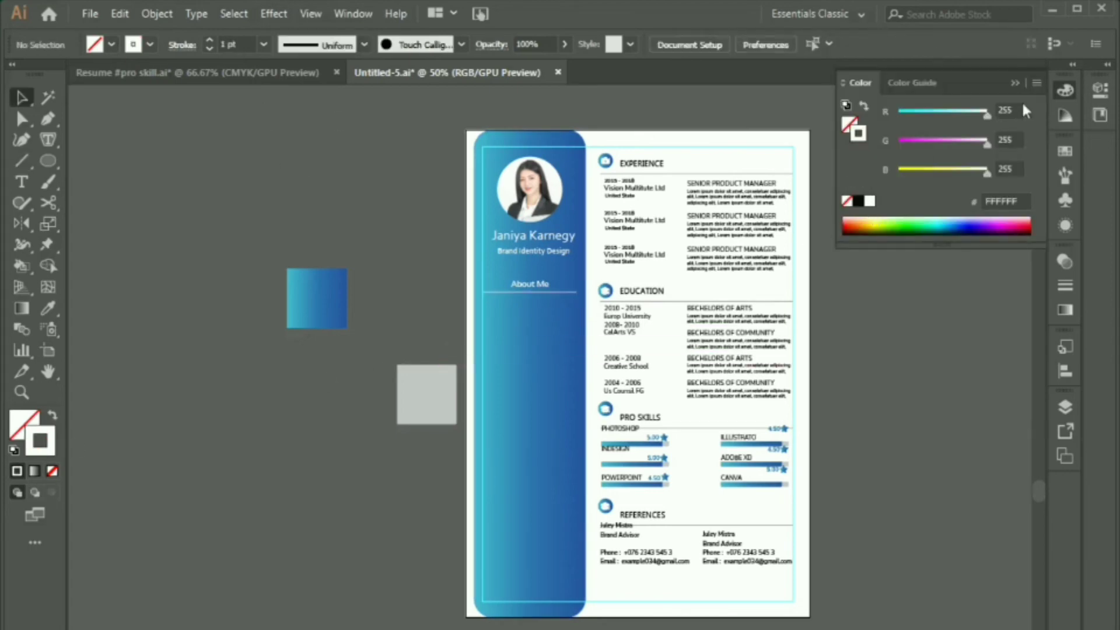
click(1065, 91)
Step: Add a paragraph text box below About Me in Open Sans Light, 8 pt
key(t)
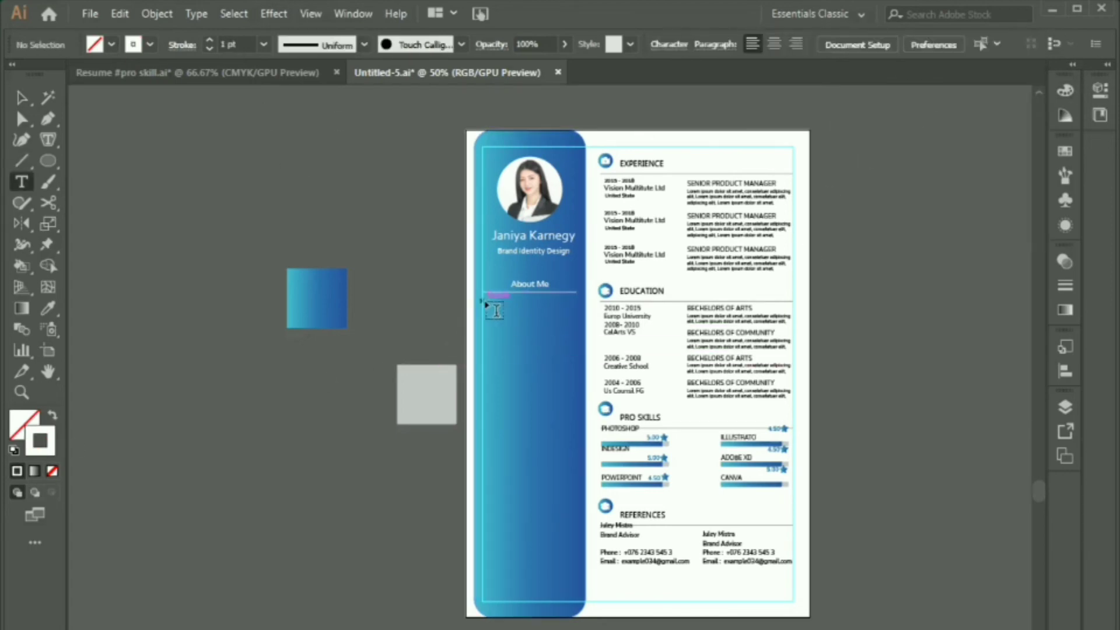
drag(489, 302, 581, 400)
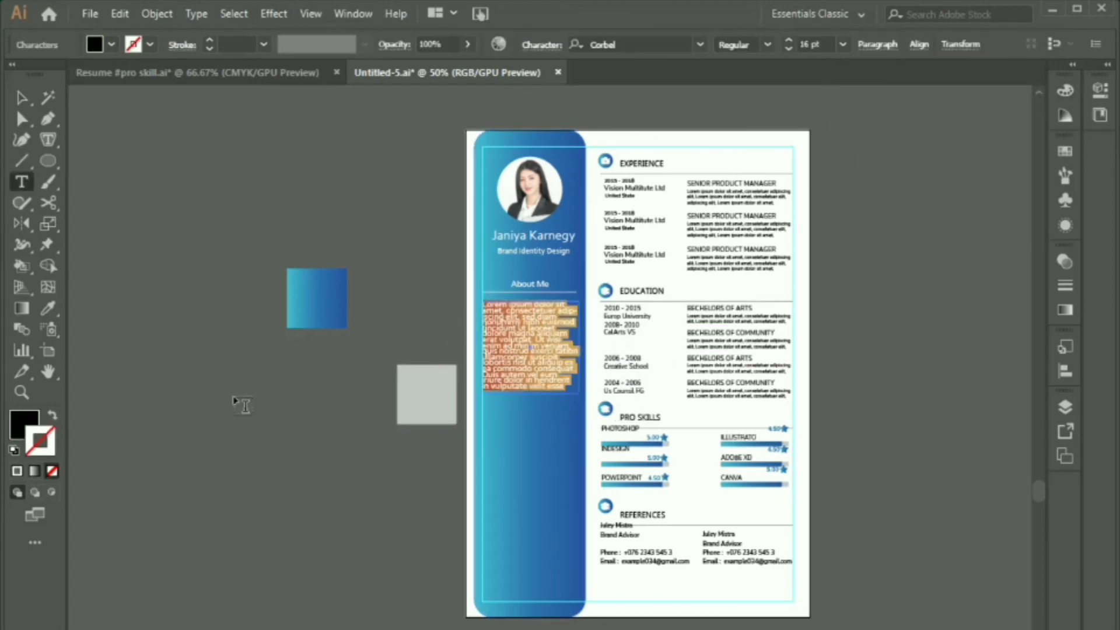
key(Escape)
click(552, 37)
text(ope)
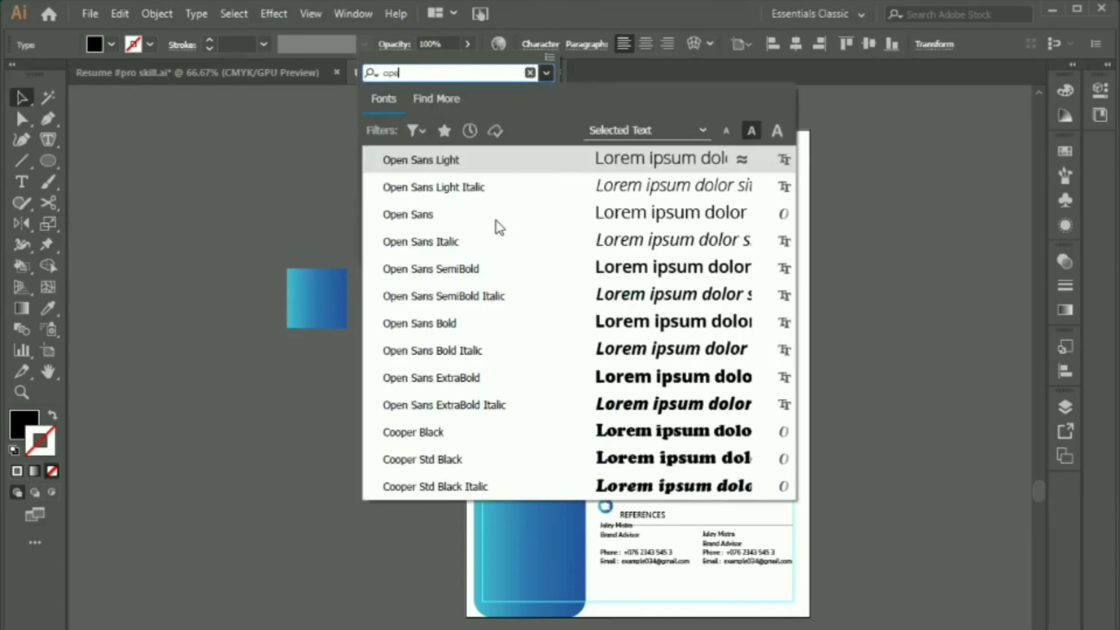
key(Return)
drag(428, 125, 343, 117)
text(8)
key(Tab)
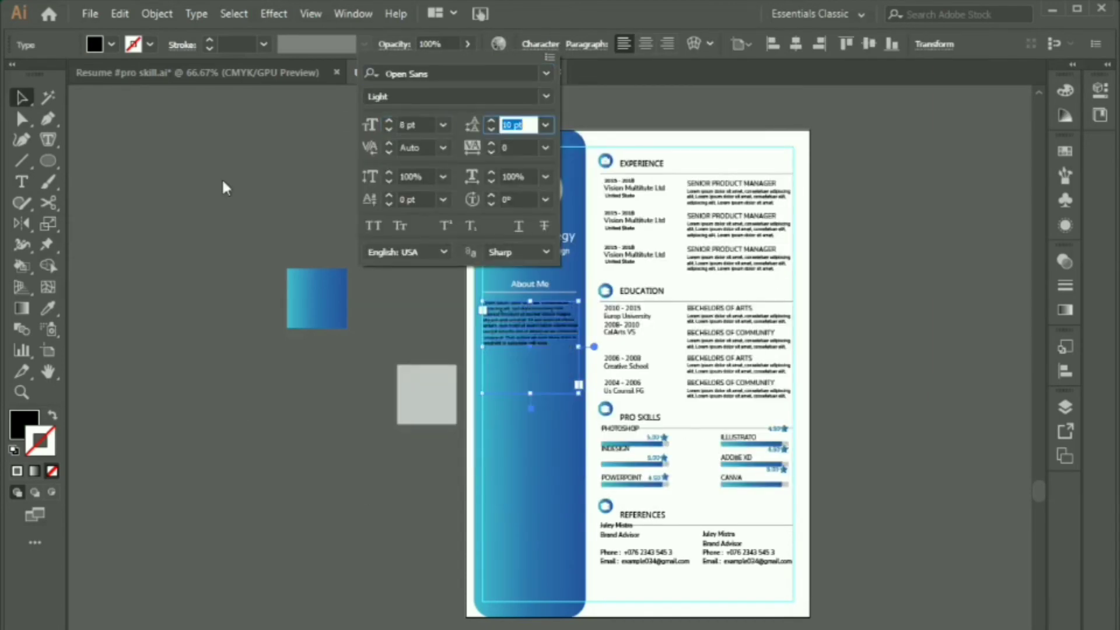
click(222, 177)
Step: Set the paragraph tracking to 50 and raise its font size slightly
click(541, 44)
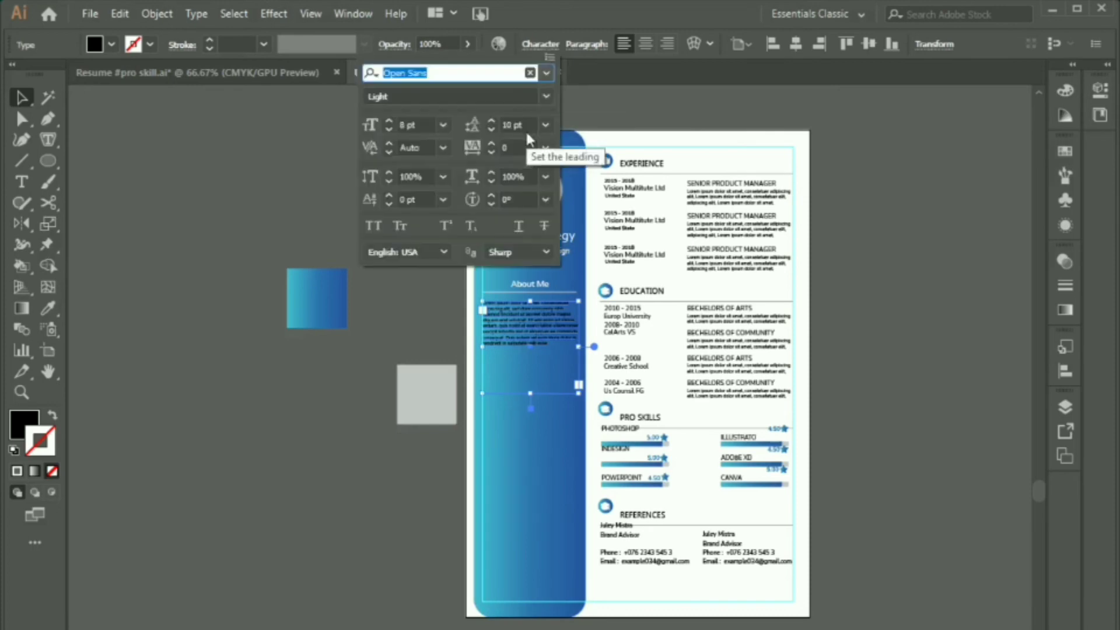
click(516, 148)
text(50)
key(Tab)
click(427, 126)
key(Up)
key(Up)
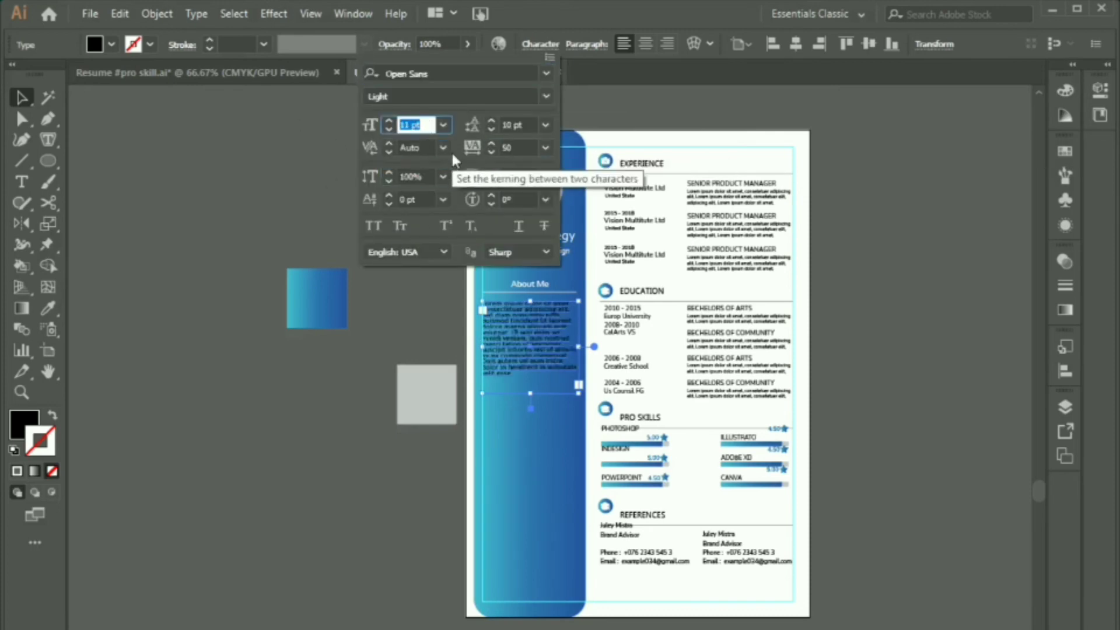
click(242, 153)
Step: Make the paragraph white with no stroke, shorten its frame, and centre-align it
click(576, 354)
click(1065, 90)
click(869, 201)
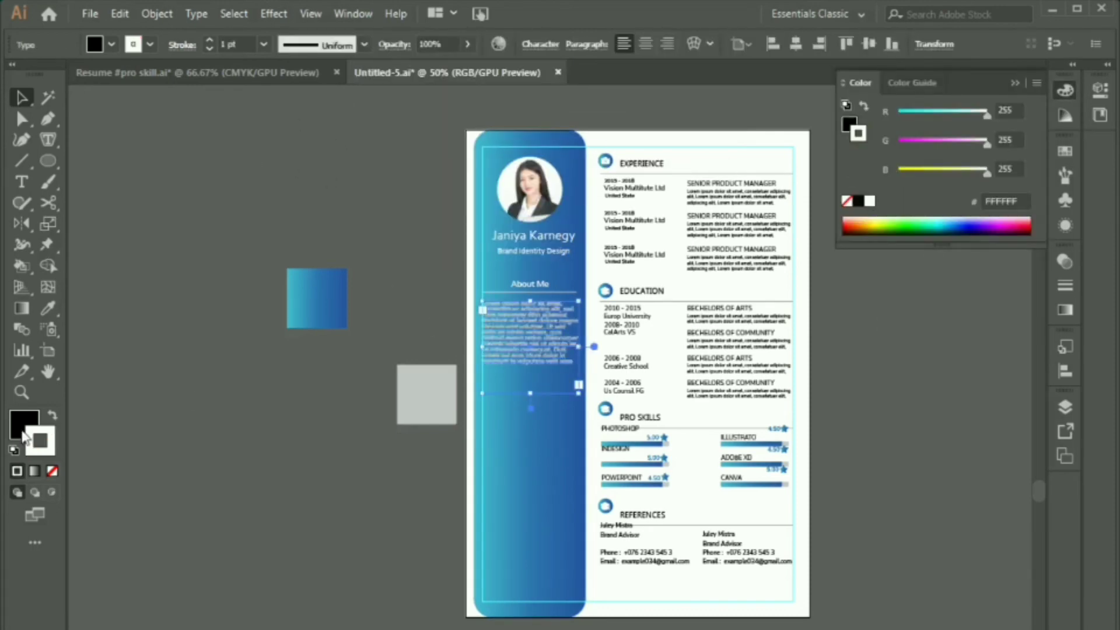
click(53, 415)
click(52, 471)
drag(530, 393, 531, 374)
click(349, 231)
click(538, 350)
click(646, 44)
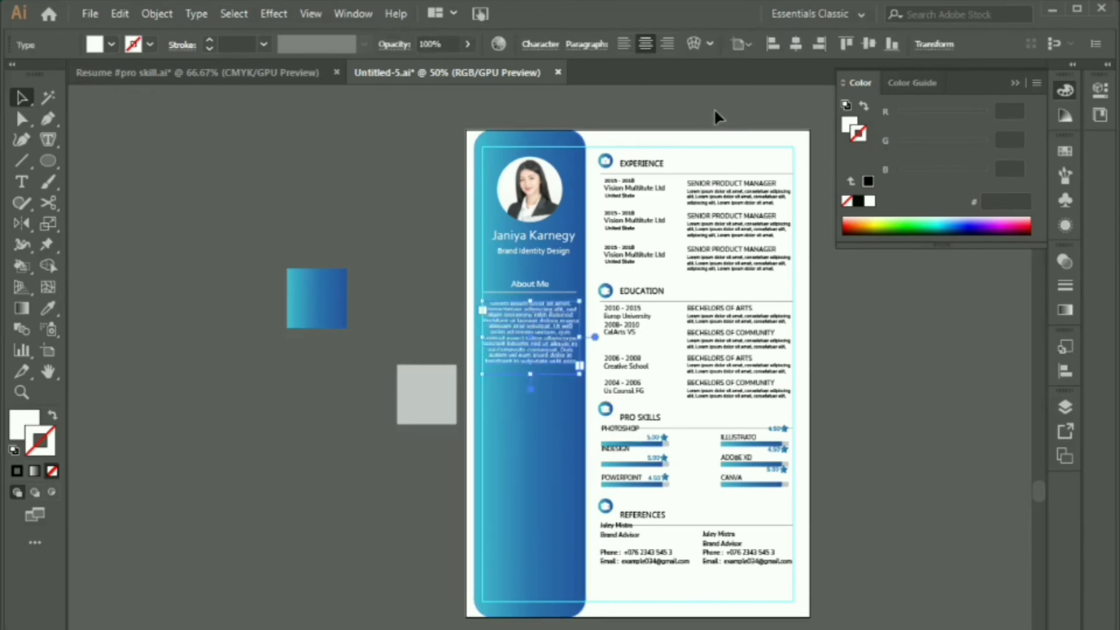
click(714, 97)
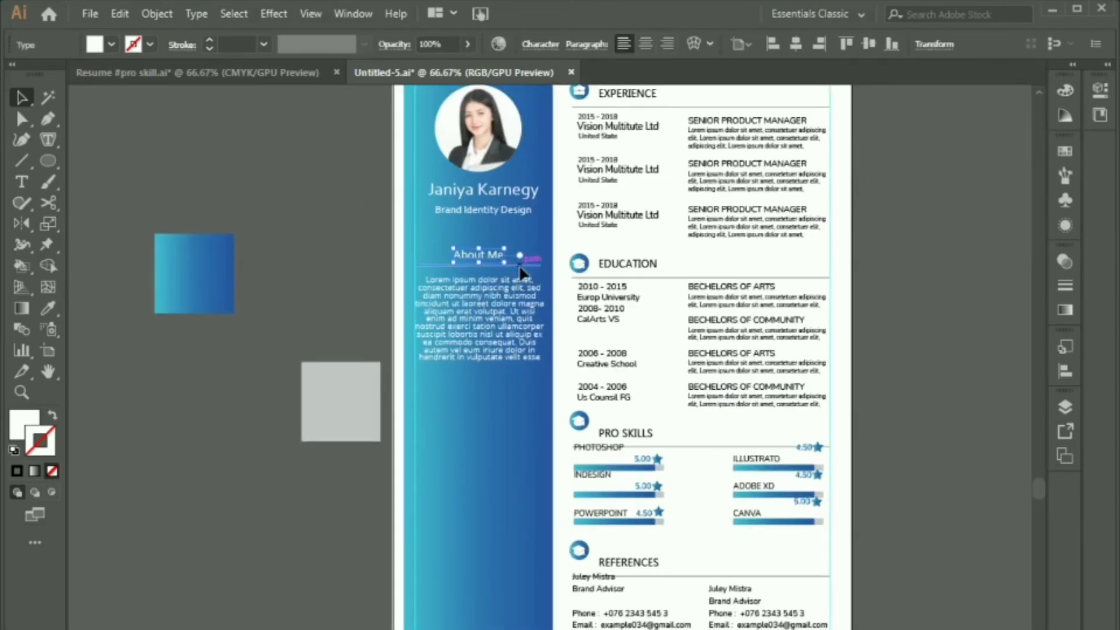
Step: Duplicate the About Me heading and its underline below the About Me paragraph
shift+click(520, 268)
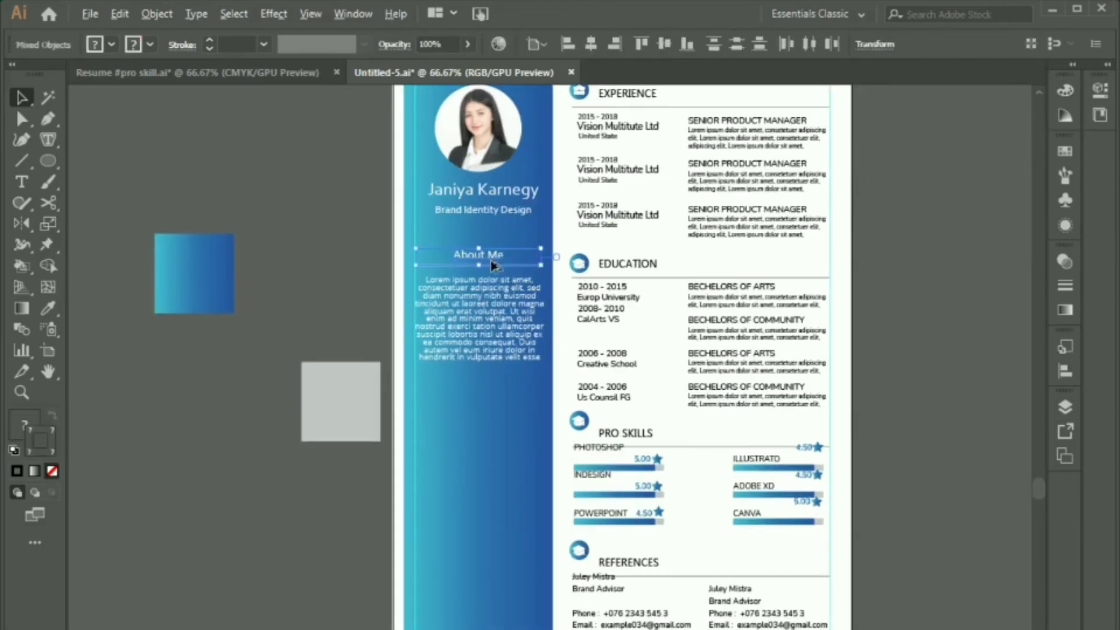
drag(493, 266, 482, 393)
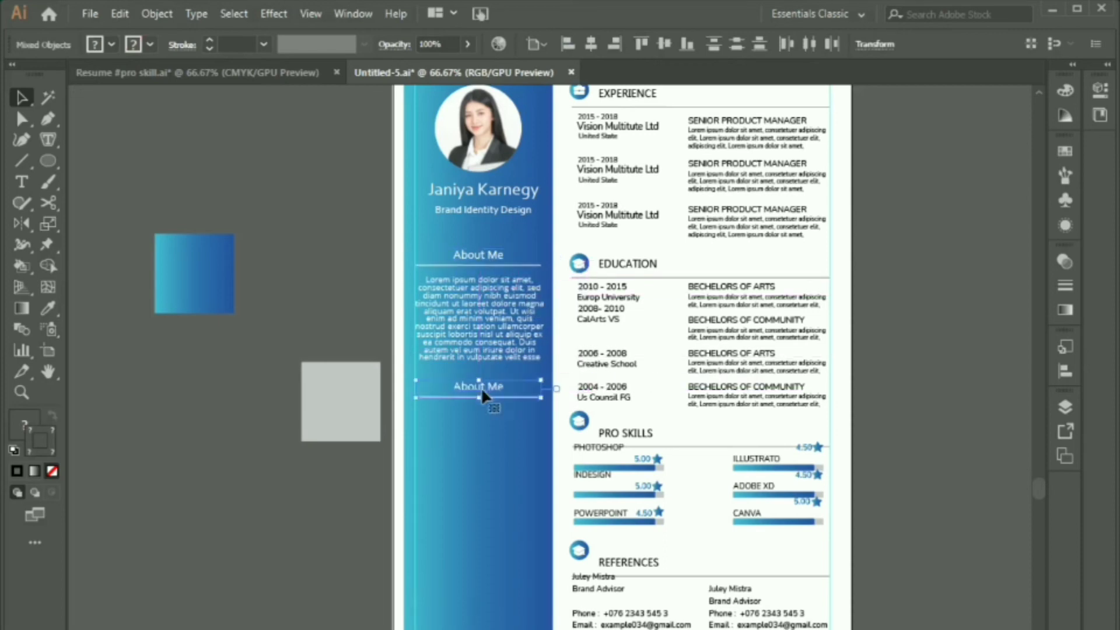
click(332, 304)
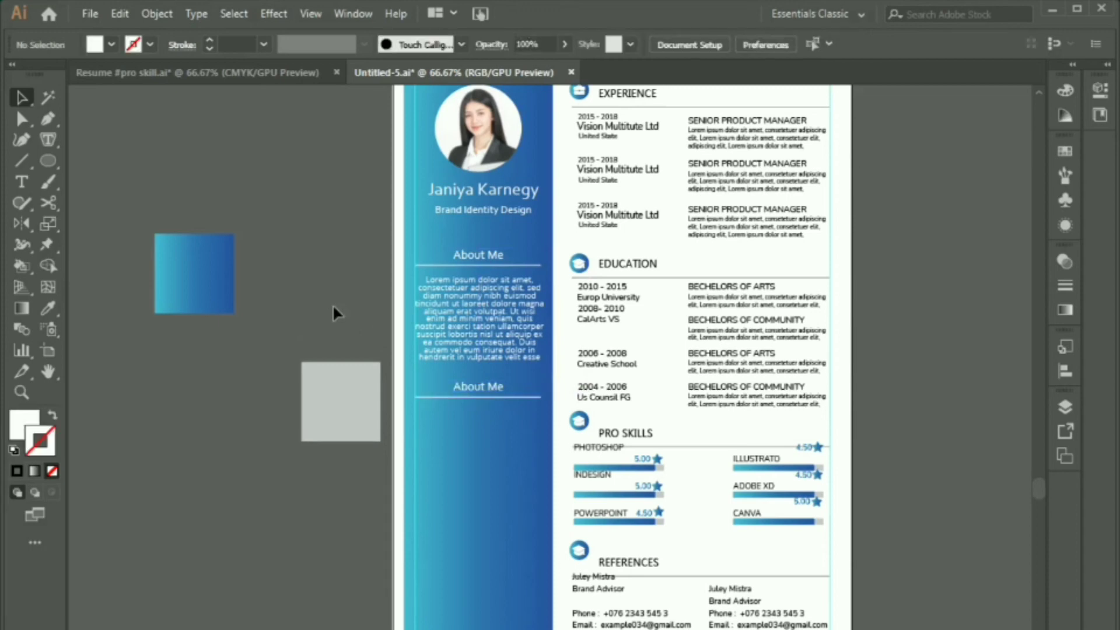
Step: Retype the copied heading as 'Search Me' and bring the social icons over from the Resume file
key(t)
triple_click(494, 387)
text(Search M)
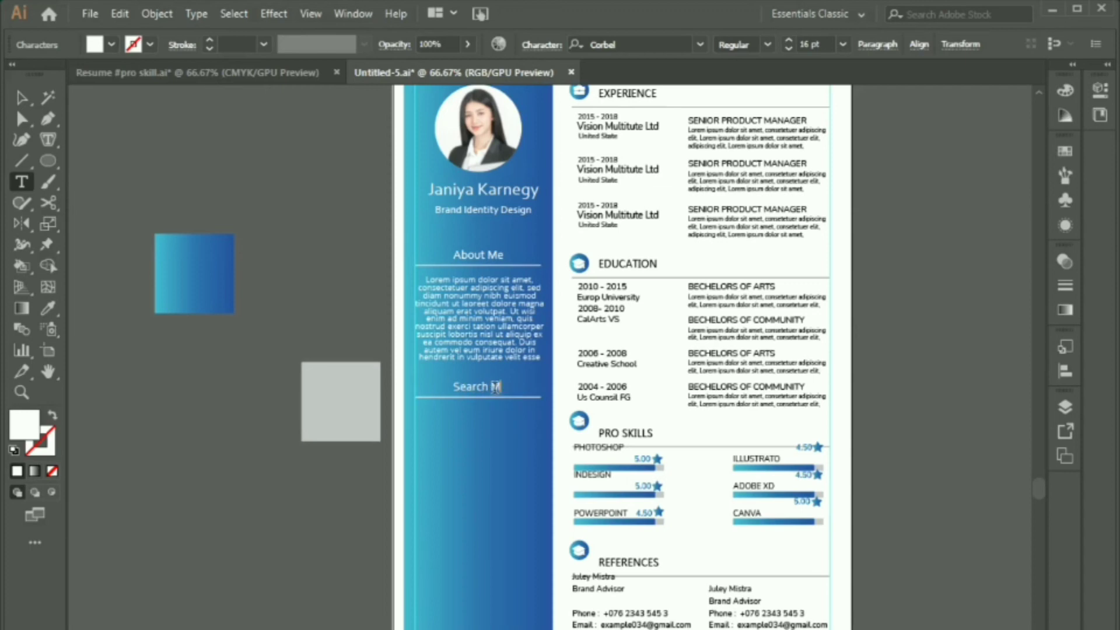
key(Escape)
key(ctrl+minus)
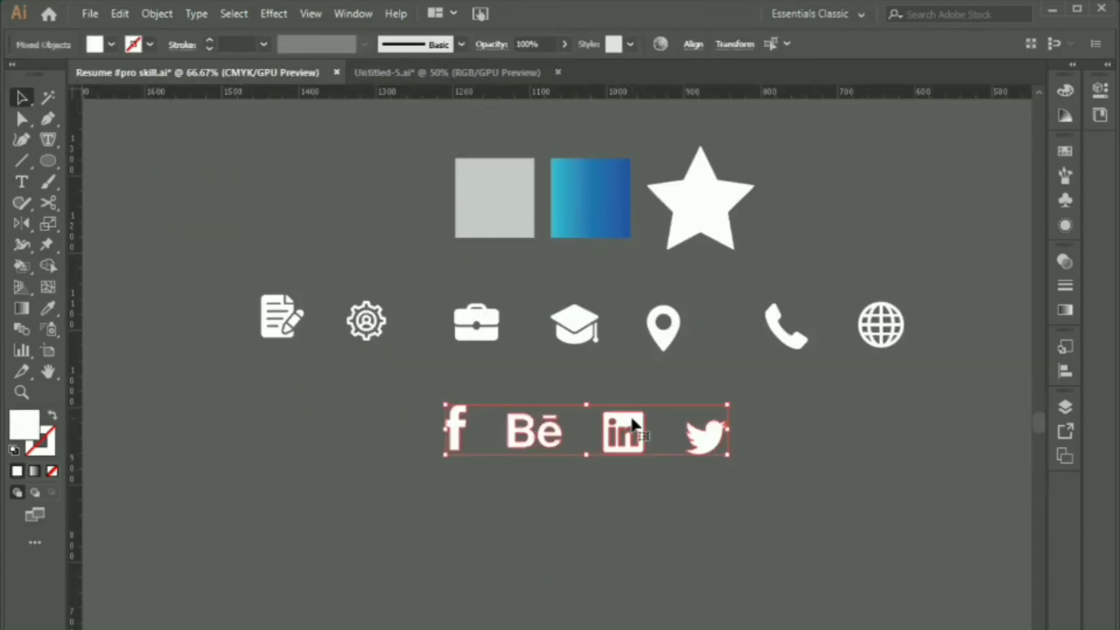
drag(631, 419, 329, 348)
Step: Drop the social icons beside the page and move them nearer the sidebar
drag(296, 374, 315, 354)
click(439, 521)
drag(237, 369, 354, 337)
drag(306, 346, 412, 441)
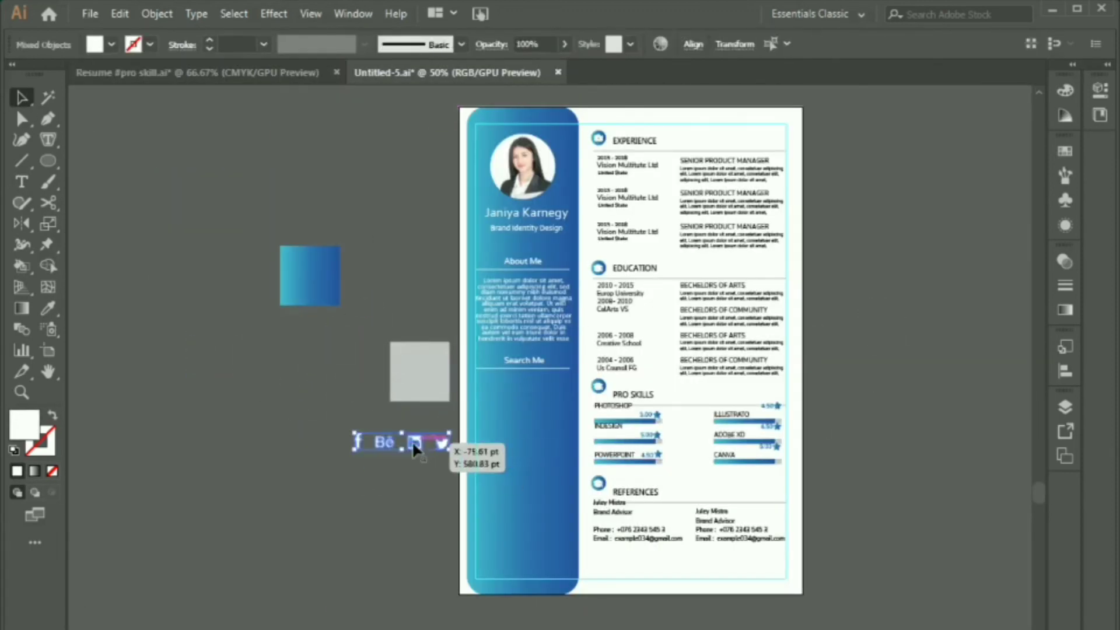
scroll(412, 441, up, 2)
click(225, 495)
Step: Stack the Behance, Facebook, LinkedIn and Twitter icons under Search Me
drag(252, 467, 496, 396)
drag(318, 466, 493, 441)
drag(372, 471, 498, 466)
shift+click(501, 448)
Step: Centre-align the four icons using the Bē icon as the key object
shift+click(496, 401)
shift+click(489, 353)
click(487, 351)
click(693, 45)
click(547, 85)
click(493, 507)
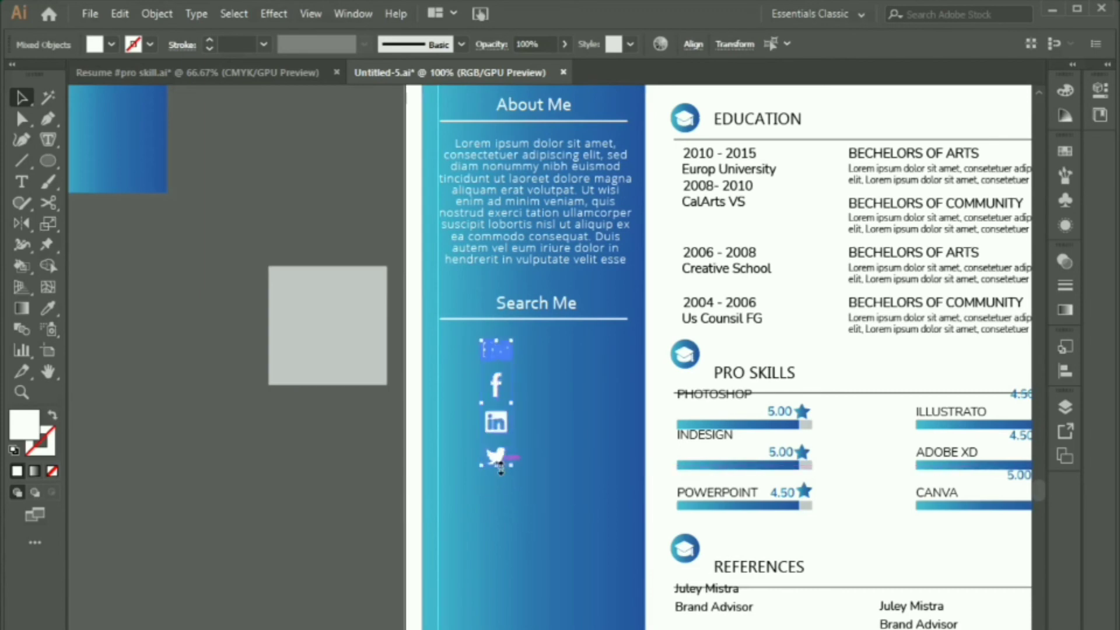
Step: Scale the icon column down to a smaller size
click(271, 466)
scroll(271, 467, down, 2)
drag(411, 416, 482, 379)
scroll(481, 380, up, 2)
key(t)
scroll(385, 364, down, 1)
click(883, 398)
key(BackSpace)
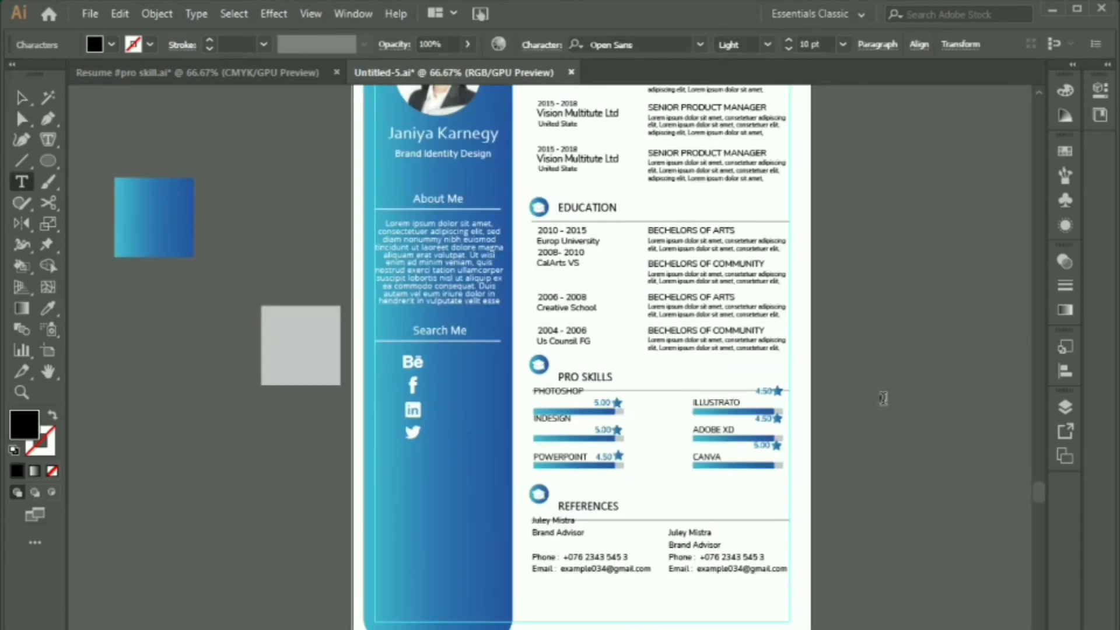
click(22, 98)
click(1065, 90)
click(869, 201)
click(881, 338)
drag(886, 399, 454, 365)
scroll(447, 373, up, 2)
drag(532, 346, 547, 350)
click(540, 45)
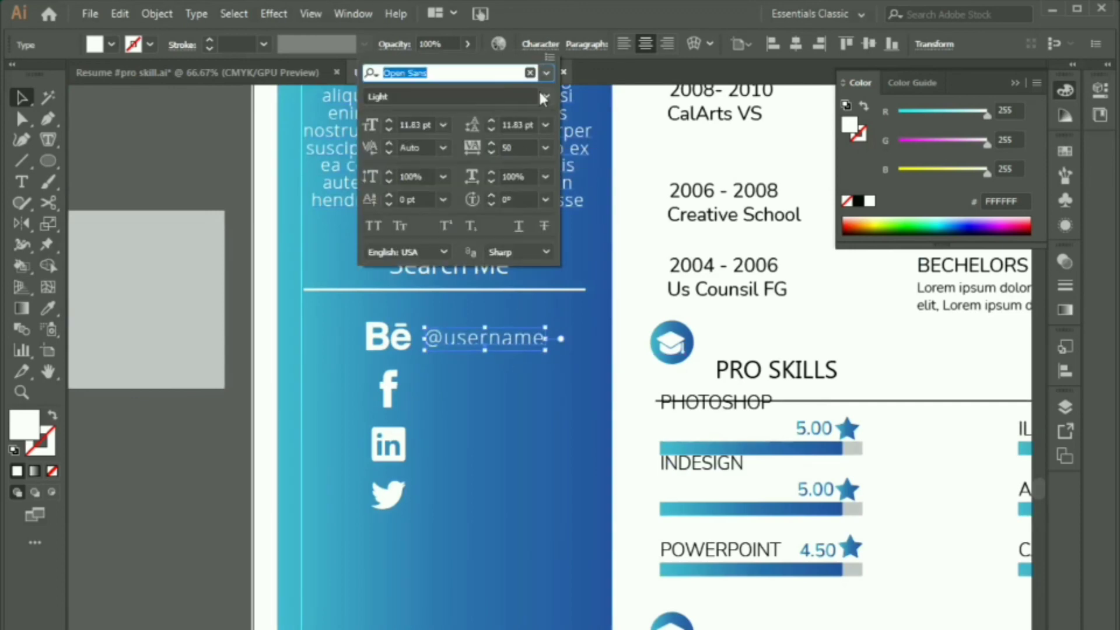
text(nu)
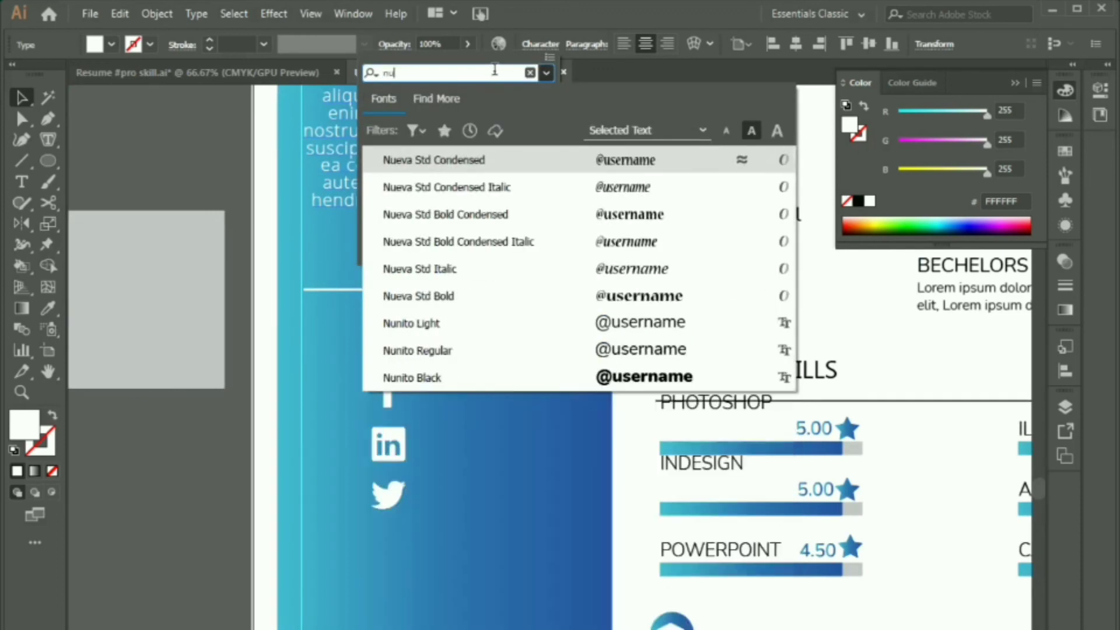
click(522, 353)
drag(505, 334, 494, 395)
key(ctrl+d)
key(ctrl+d)
shift+click(483, 339)
shift+click(478, 396)
shift+click(481, 453)
click(479, 339)
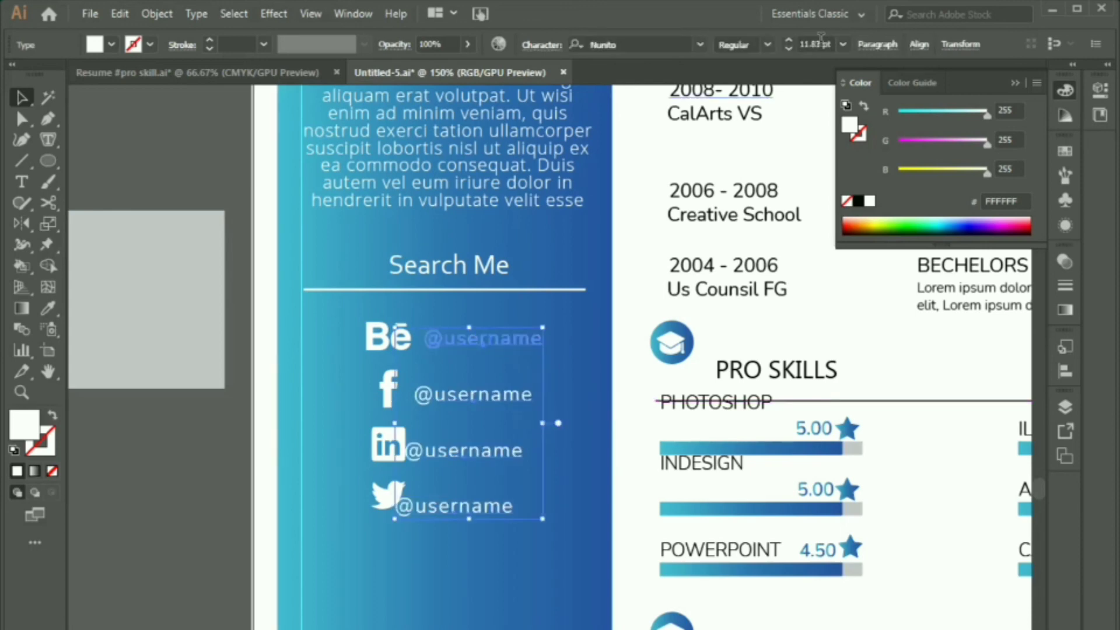
click(916, 45)
click(743, 93)
click(448, 398)
key(Up)
key(Up)
key(Up)
click(482, 457)
key(Up)
key(Up)
key(Up)
click(482, 509)
key(Up)
key(Up)
key(Up)
key(Up)
key(Up)
click(375, 357)
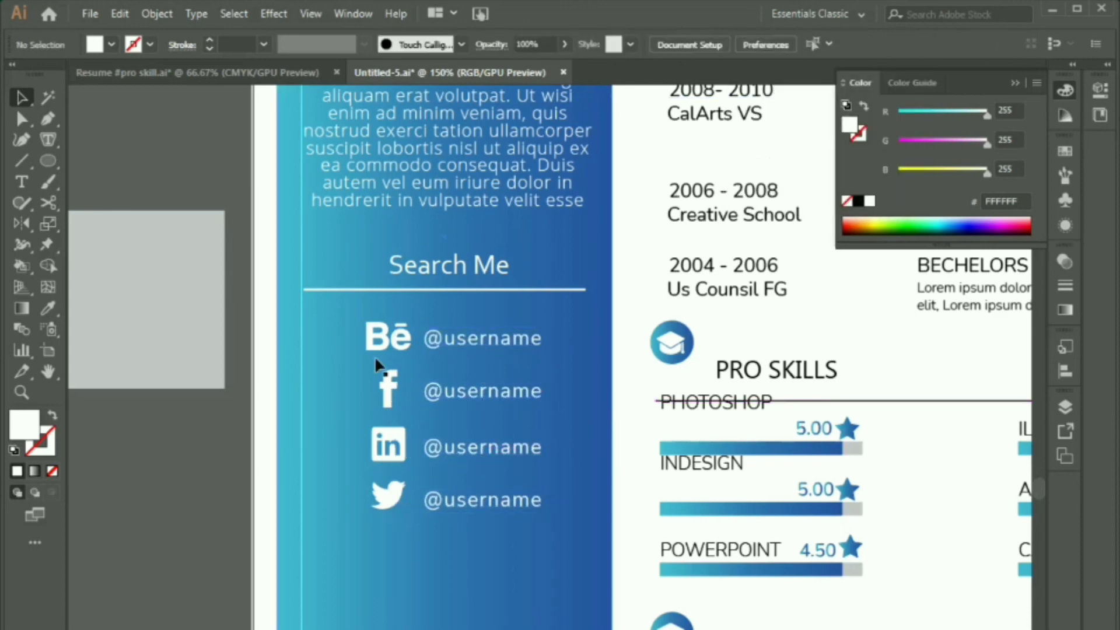
key(ctrl+2)
Step: Group the icons with their labels, nudge left, and copy the Search Me heading further down
drag(333, 325, 550, 538)
key(ctrl+g)
key(Left)
key(Left)
key(Left)
key(Left)
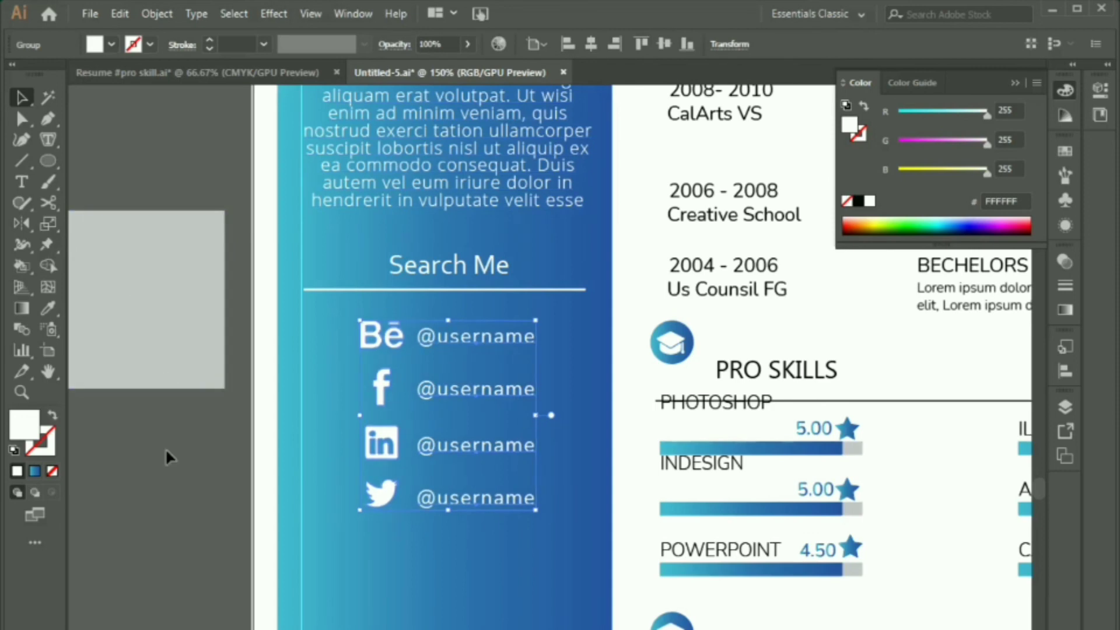
click(170, 457)
scroll(425, 408, down, 3)
alt+drag(435, 362, 433, 470)
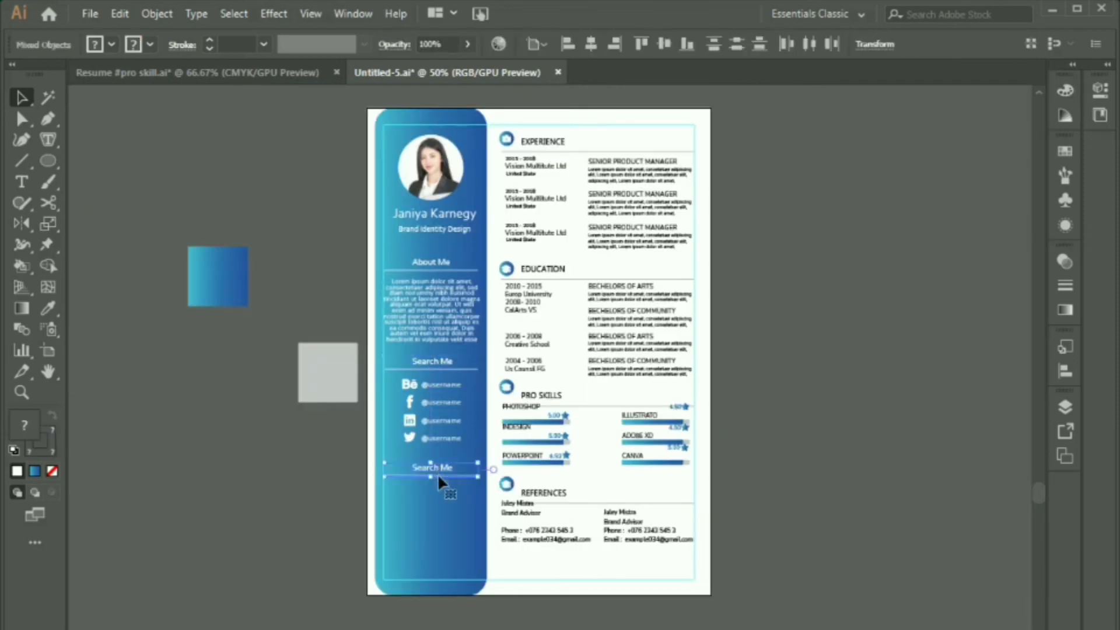
Step: Retype the lower copied heading as 'Contact Me'
click(441, 485)
scroll(455, 443, up, 1)
scroll(460, 443, up, 2)
key(t)
click(507, 267)
key(BackSpace)
key(BackSpace)
key(BackSpace)
key(BackSpace)
key(BackSpace)
key(BackSpace)
text(Contact)
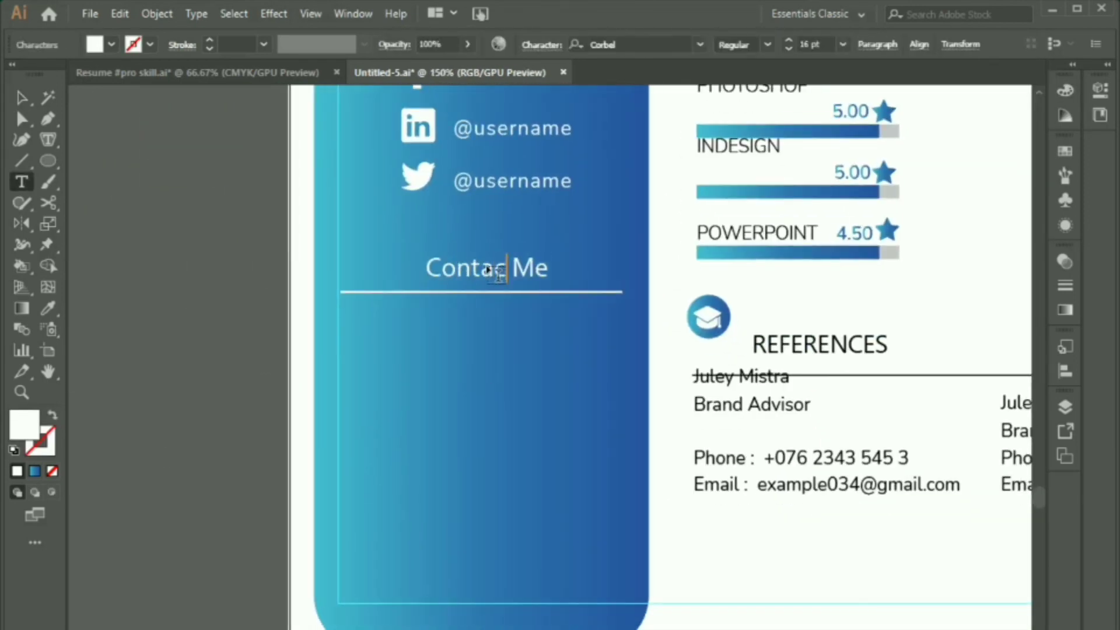
click(22, 98)
click(119, 249)
Step: Draw a small white circle below the Contact Me divider
scroll(119, 248, down, 2)
drag(286, 310, 451, 371)
scroll(423, 423, up, 1)
key(l)
alt+shift+drag(445, 311, 450, 388)
Step: Make three stacked copies of the circle, shrink them and space them evenly
key(ctrl+d)
click(479, 304)
drag(479, 304, 438, 461)
shift+drag(445, 471, 464, 366)
click(510, 421)
key(Down)
key(Down)
click(445, 429)
key(Down)
key(Down)
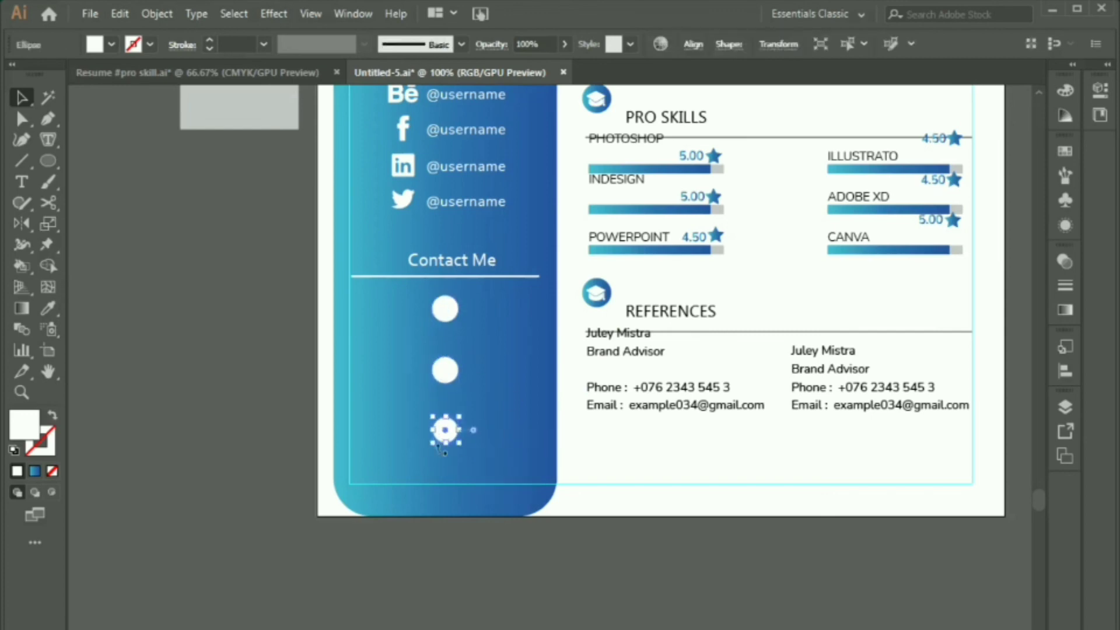
click(513, 390)
Step: Switch to the Resume document holding the contact icons
scroll(513, 390, down, 1)
click(197, 73)
click(413, 489)
Step: Bring the pin, phone and globe icons into Untitled-5, give them the blue gradient, and shrink them
click(664, 369)
shift+click(788, 366)
shift+click(884, 364)
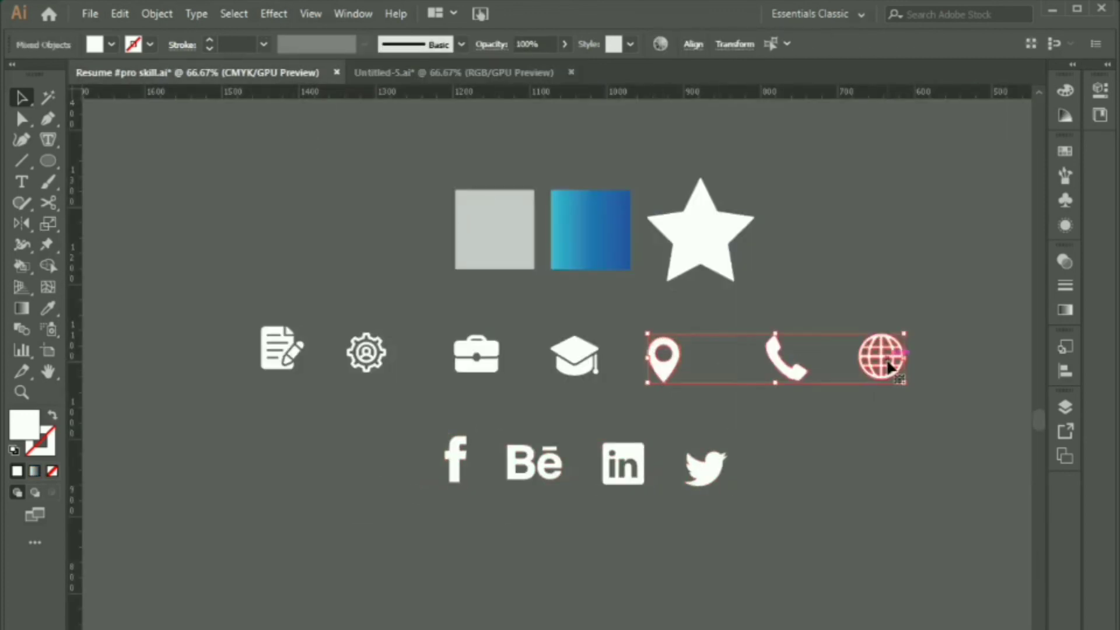
drag(884, 365, 373, 347)
key(i)
click(504, 372)
key(v)
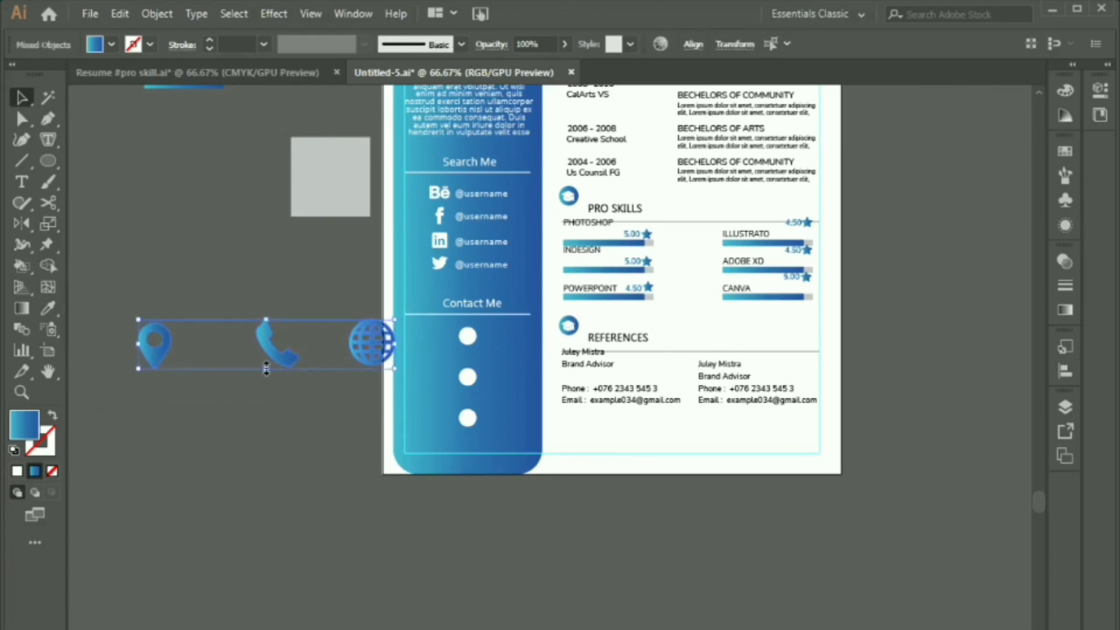
shift+drag(266, 370, 266, 336)
Step: Place the pin, phone and globe icons on the three white circles
drag(302, 328, 483, 500)
scroll(470, 500, up, 2)
drag(484, 438, 488, 523)
click(385, 551)
drag(357, 578, 492, 228)
drag(443, 580, 480, 315)
click(589, 560)
drag(514, 588, 495, 412)
click(398, 531)
scroll(398, 531, down, 1)
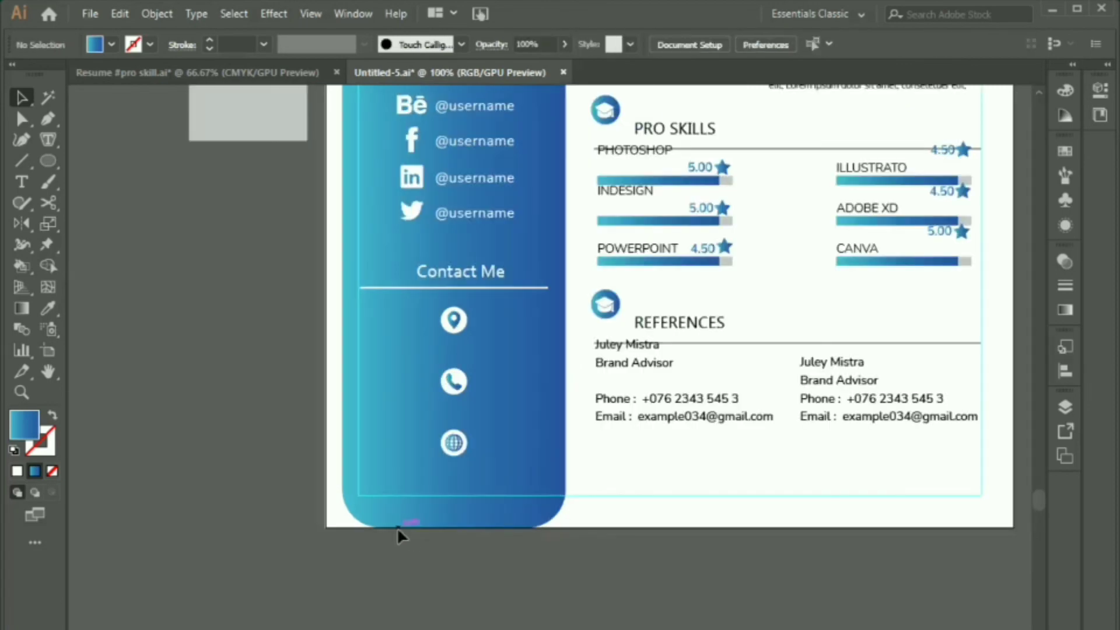
key(t)
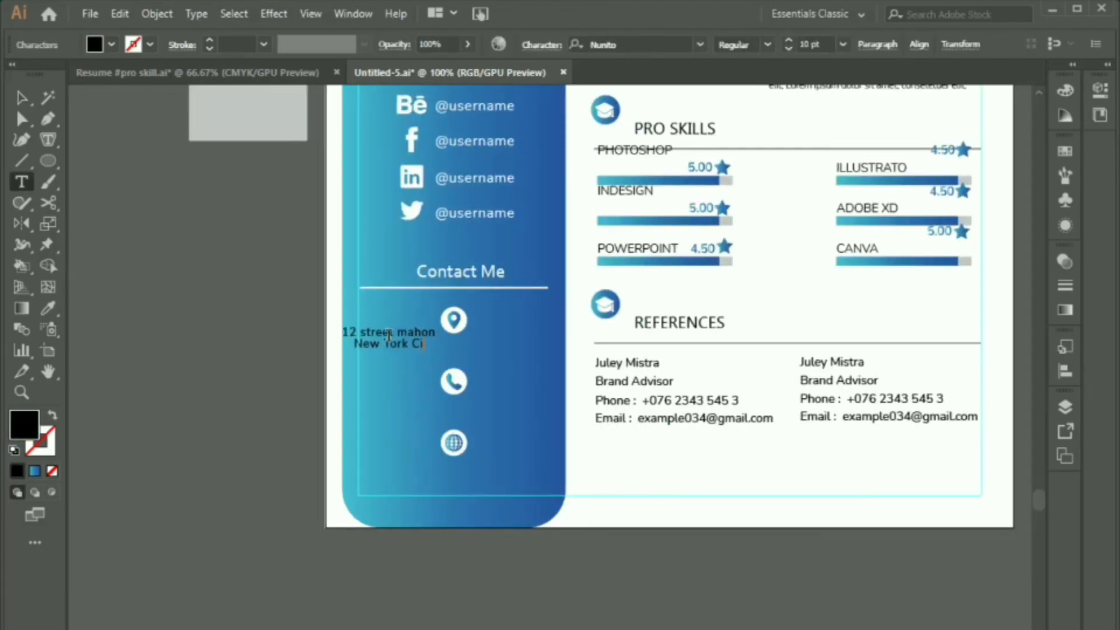
Step: Finish the New York, USA address, place it under the pin and make it white
text(USA)
key(Escape)
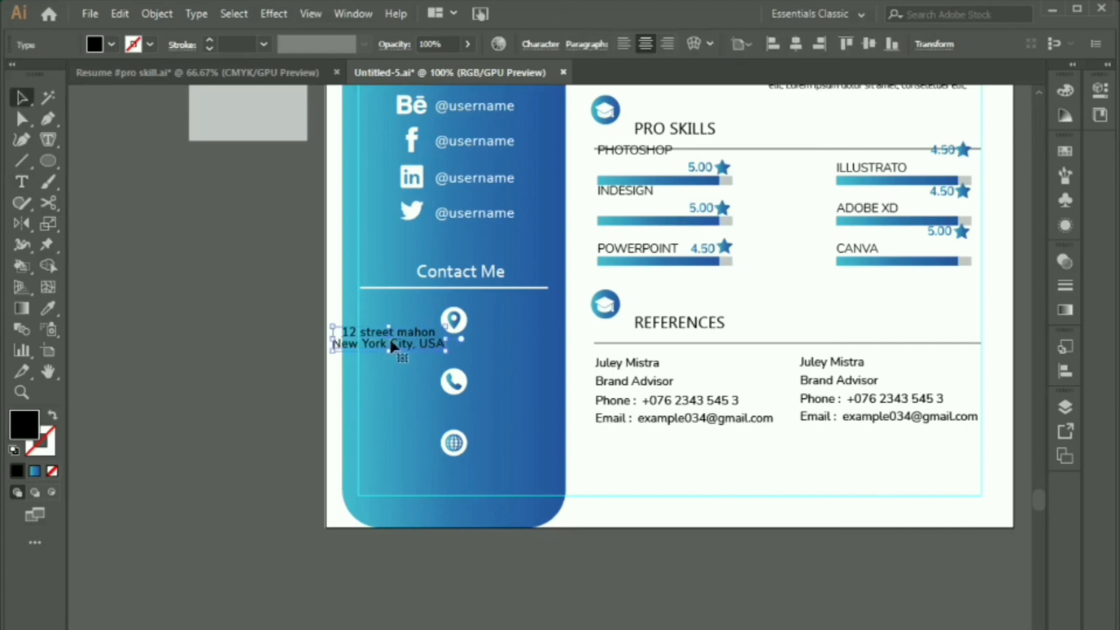
drag(389, 337, 487, 424)
click(1065, 90)
click(869, 201)
Step: Replace the copy under the phone icon with two phone-number lines and tighten their leading
double_click(484, 410)
key(ctrl+a)
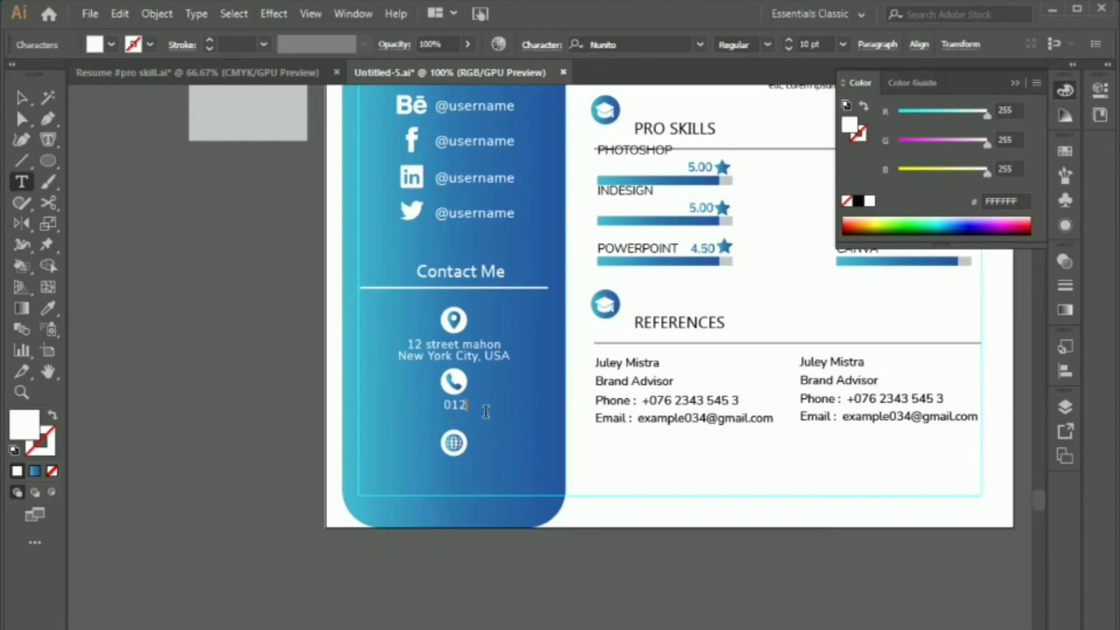
key(Return)
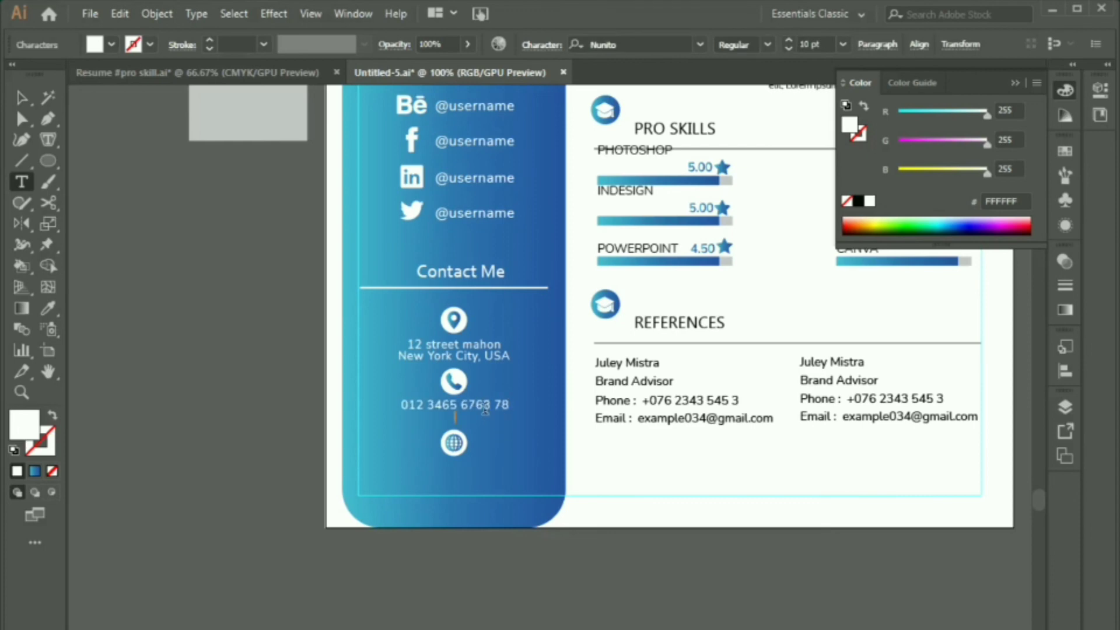
click(481, 407)
key(ctrl+v)
key(Escape)
click(540, 45)
click(492, 131)
click(491, 130)
click(491, 130)
click(491, 130)
click(500, 413)
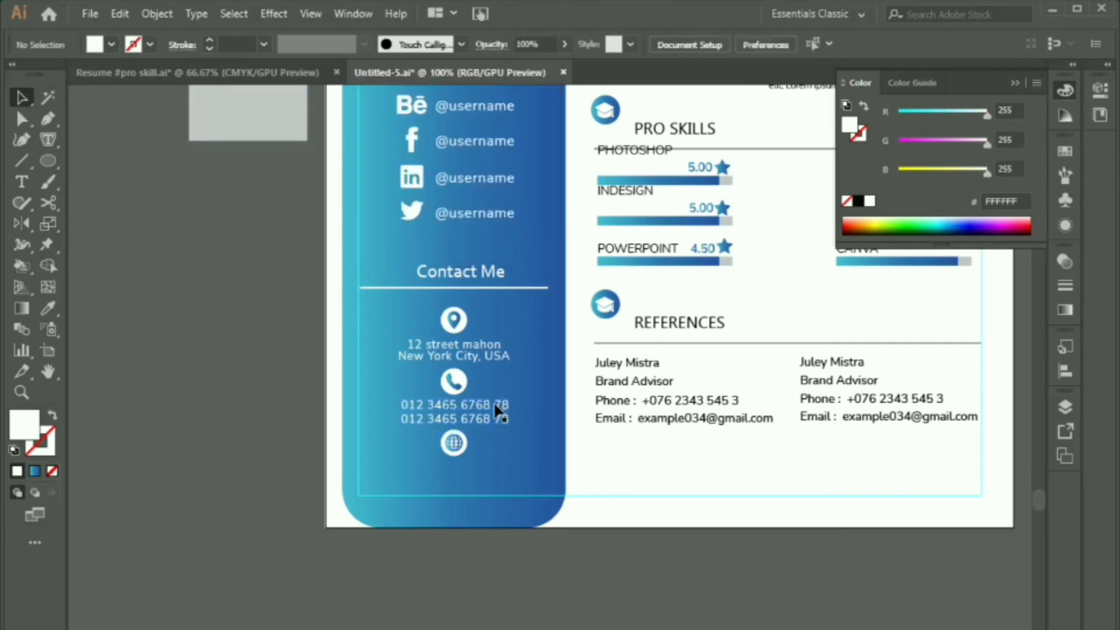
drag(500, 413, 508, 473)
double_click(476, 464)
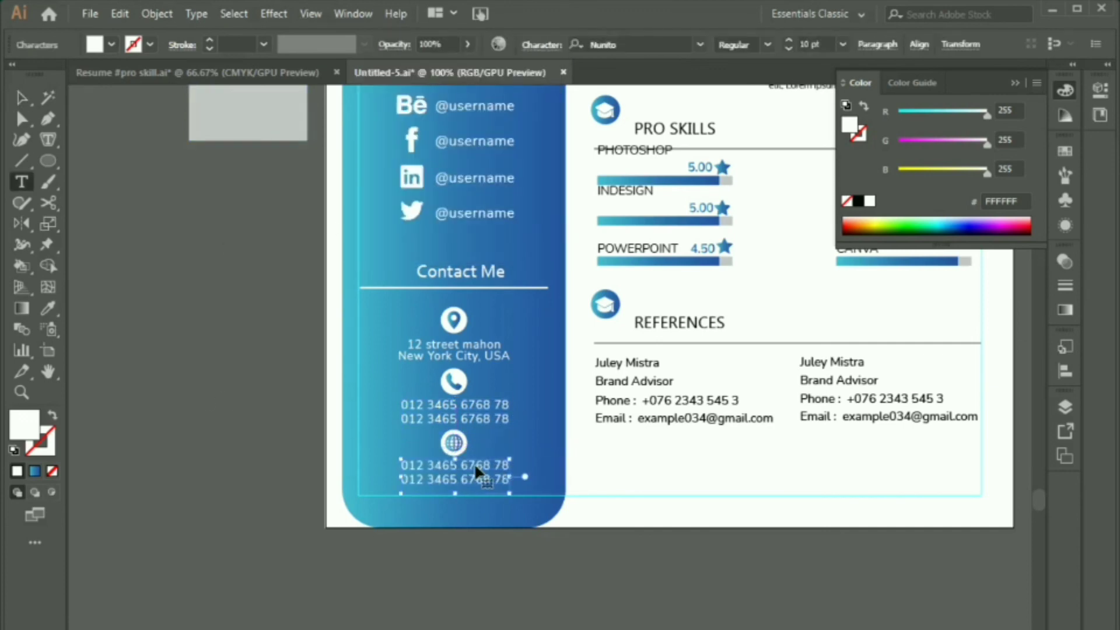
key(ctrl+a)
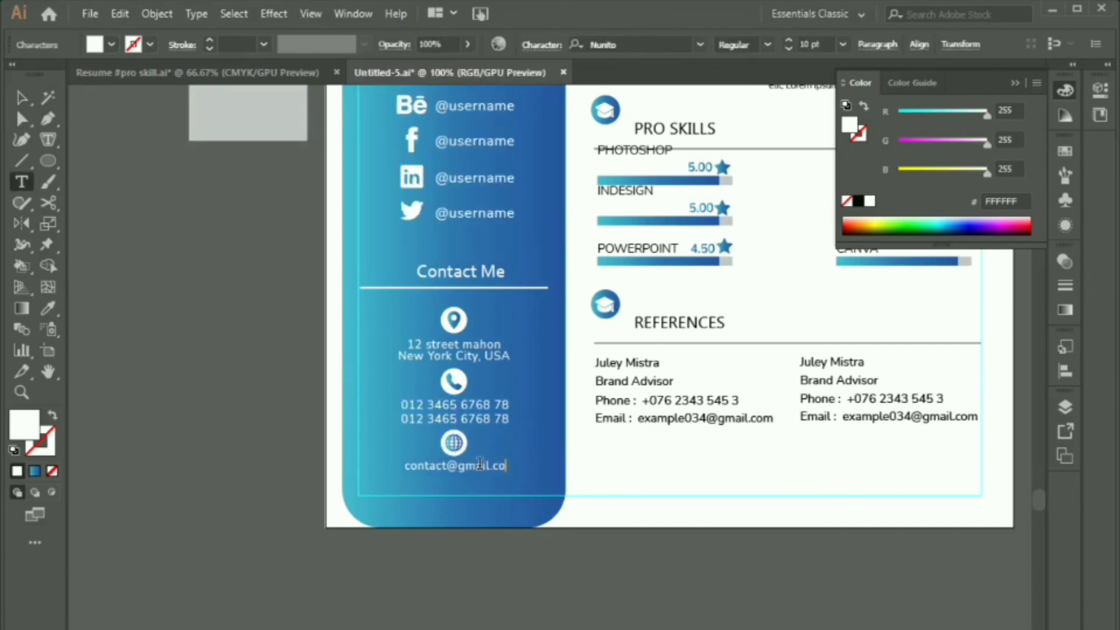
key(Return)
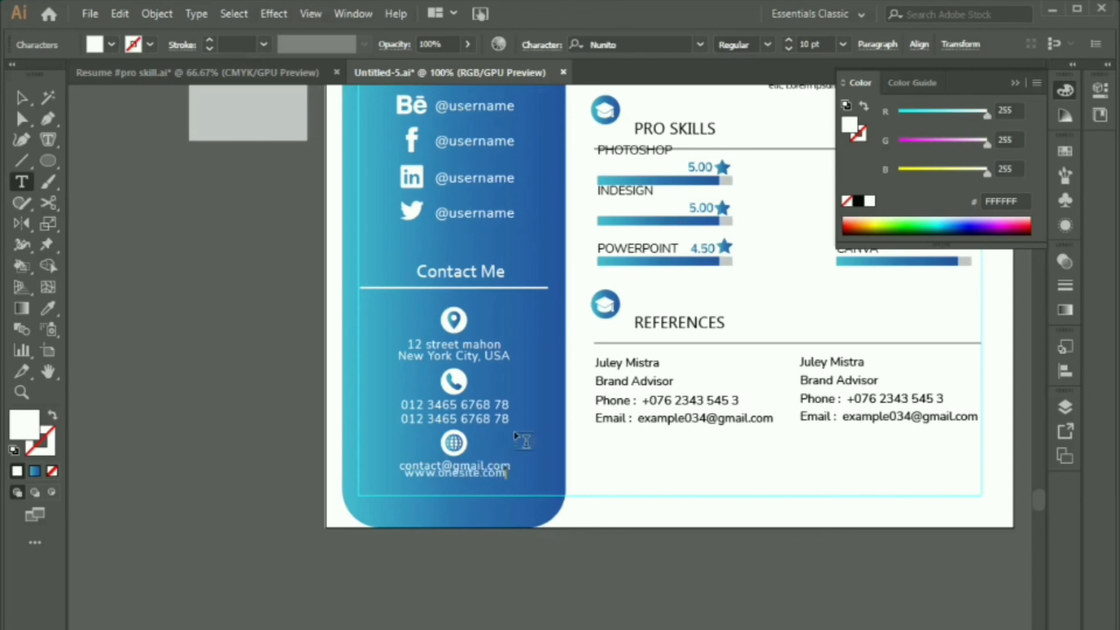
key(Escape)
click(540, 45)
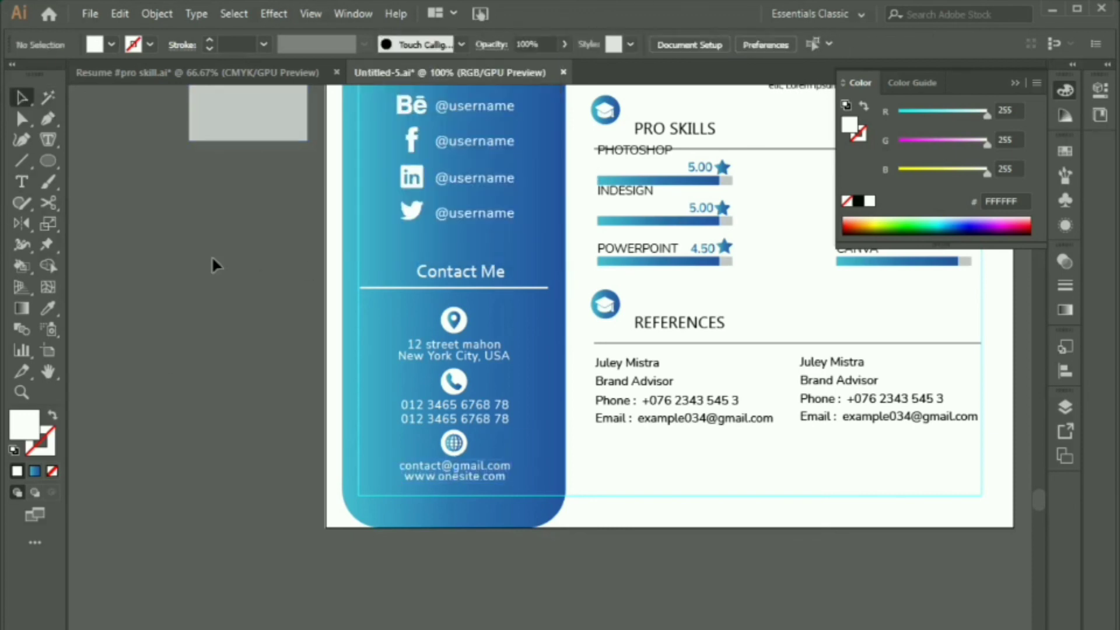
key(ctrl+minus)
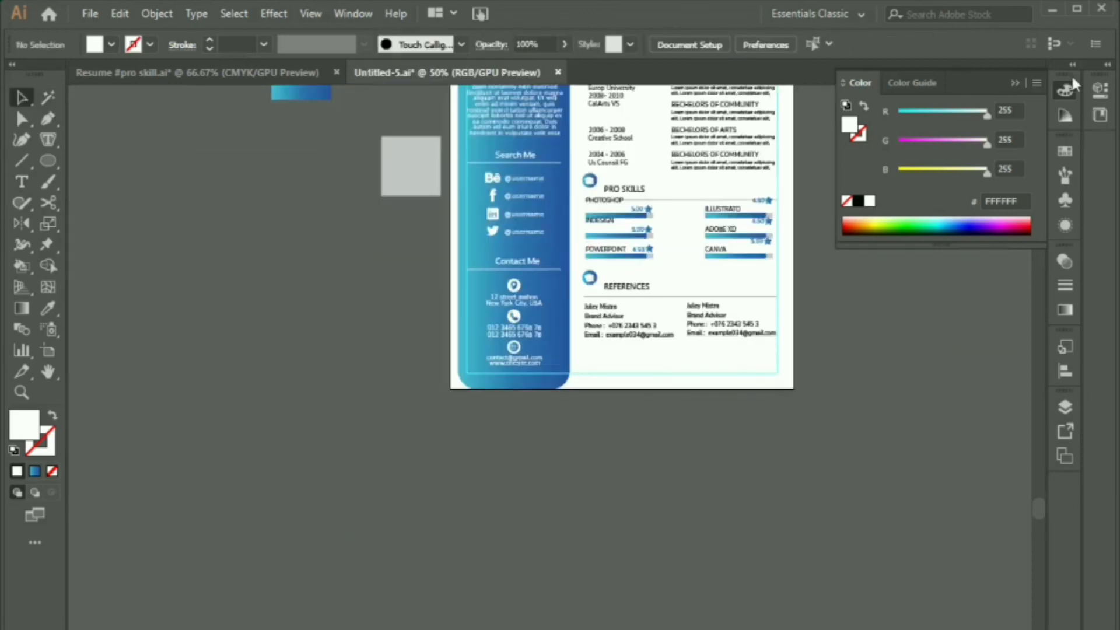
Step: Make the EXPERIENCE, EDUCATION, PRO SKILLS and REFERENCES headings Bold
scroll(598, 315, up, 5)
scroll(598, 126, up, 2)
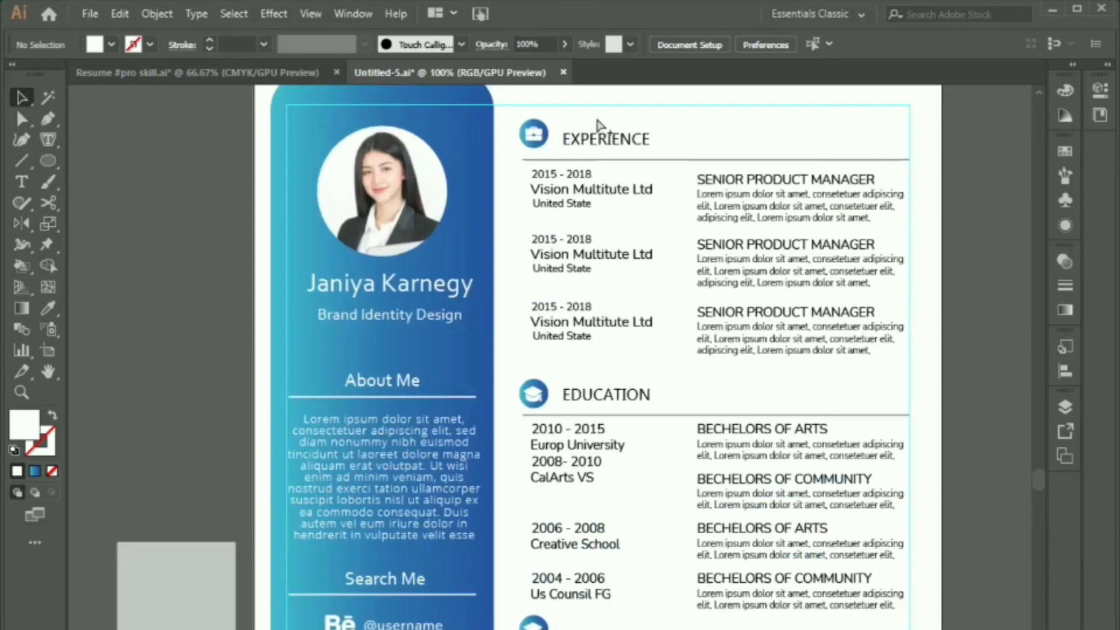
click(600, 140)
shift+click(592, 400)
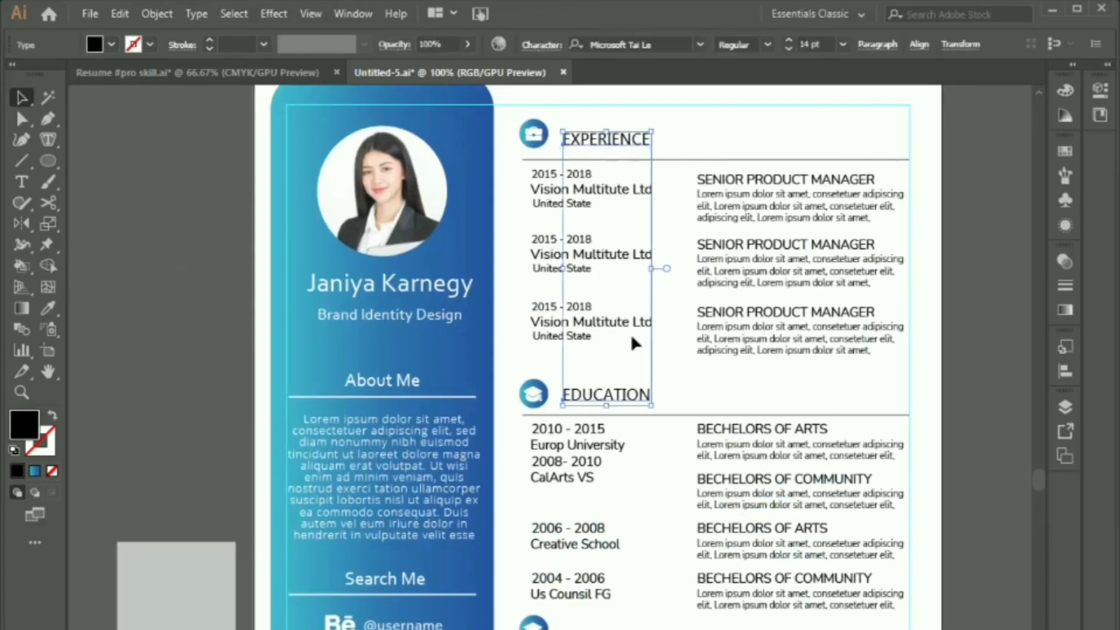
scroll(641, 280, down, 5)
scroll(651, 240, down, 3)
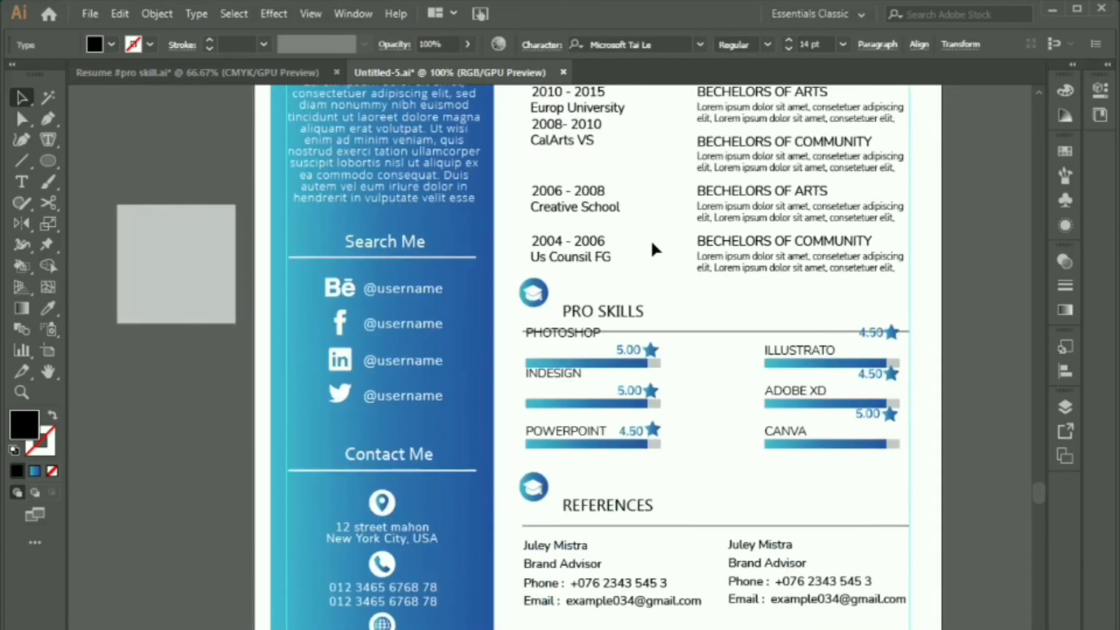
shift+click(609, 314)
scroll(606, 385, down, 3)
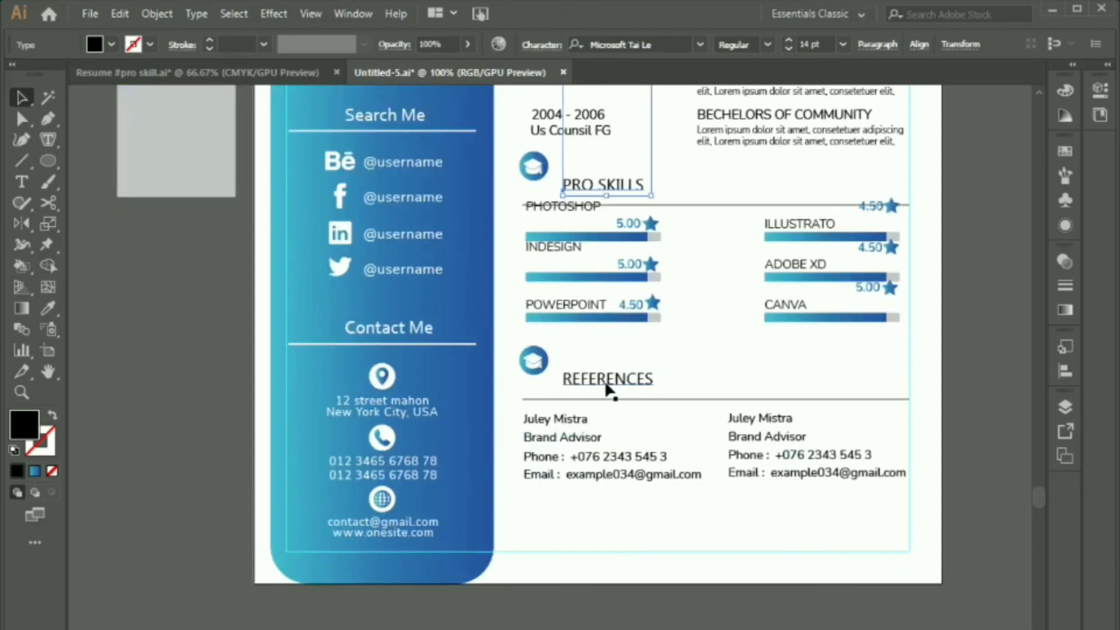
shift+click(608, 385)
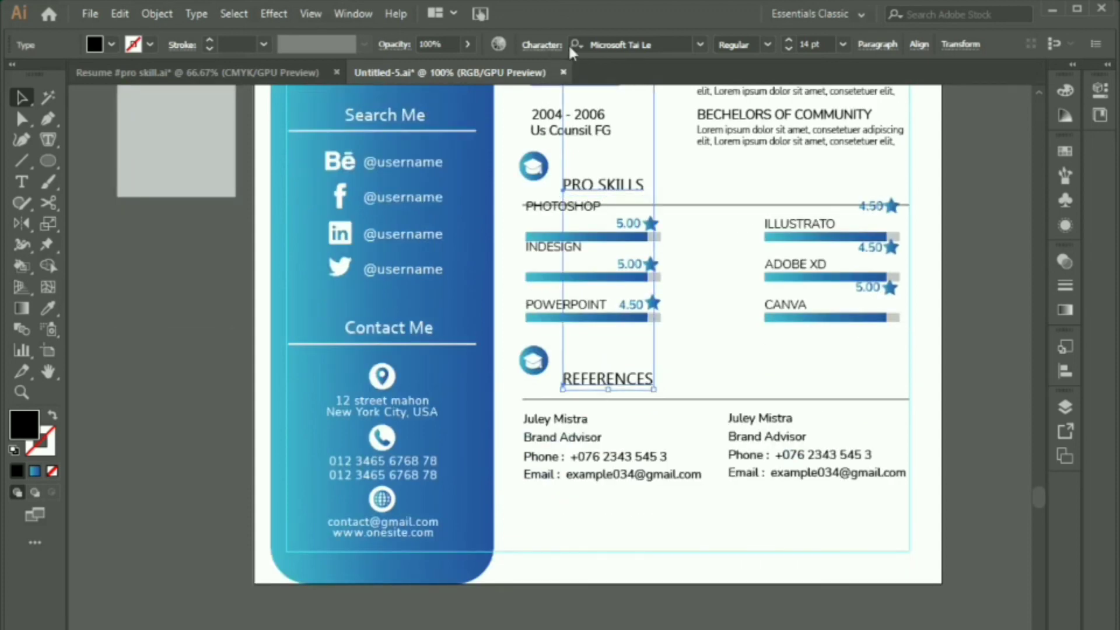
click(532, 45)
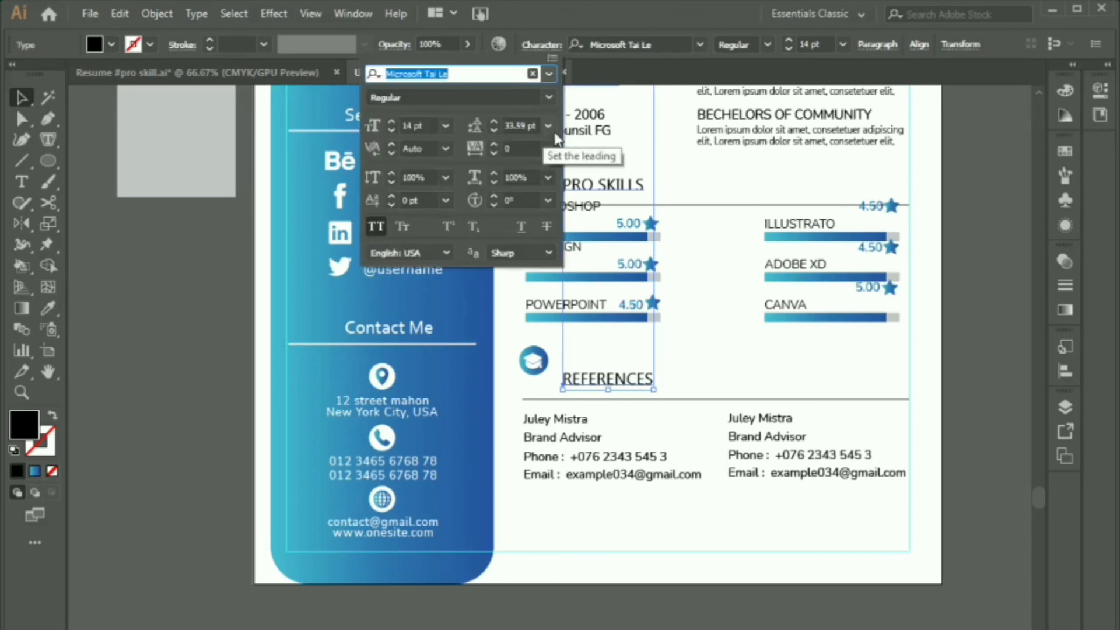
click(547, 98)
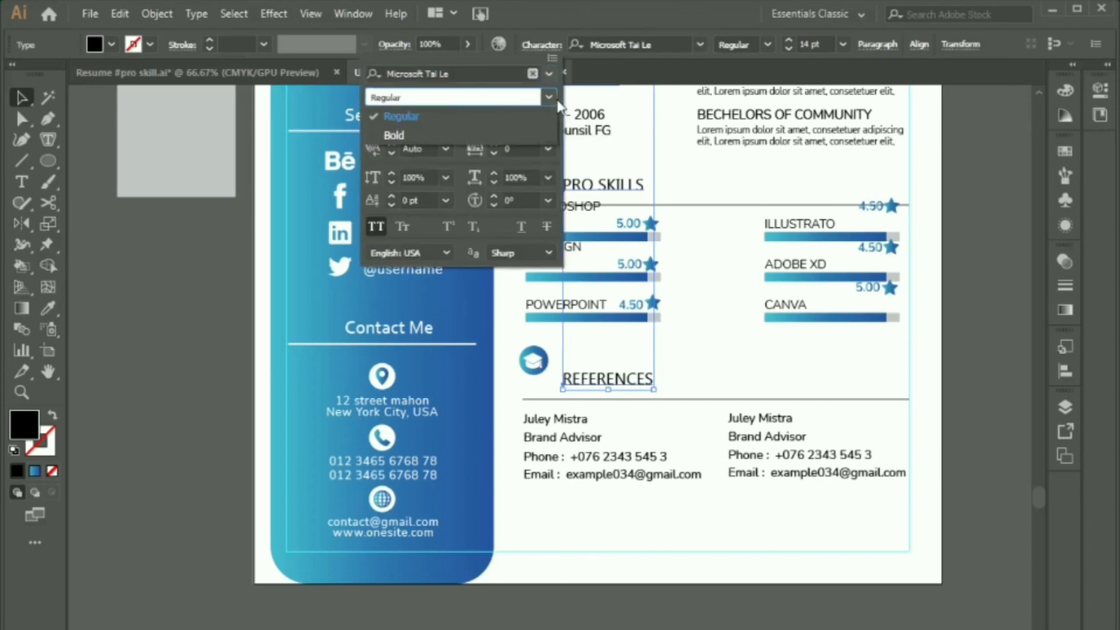
click(536, 135)
click(175, 306)
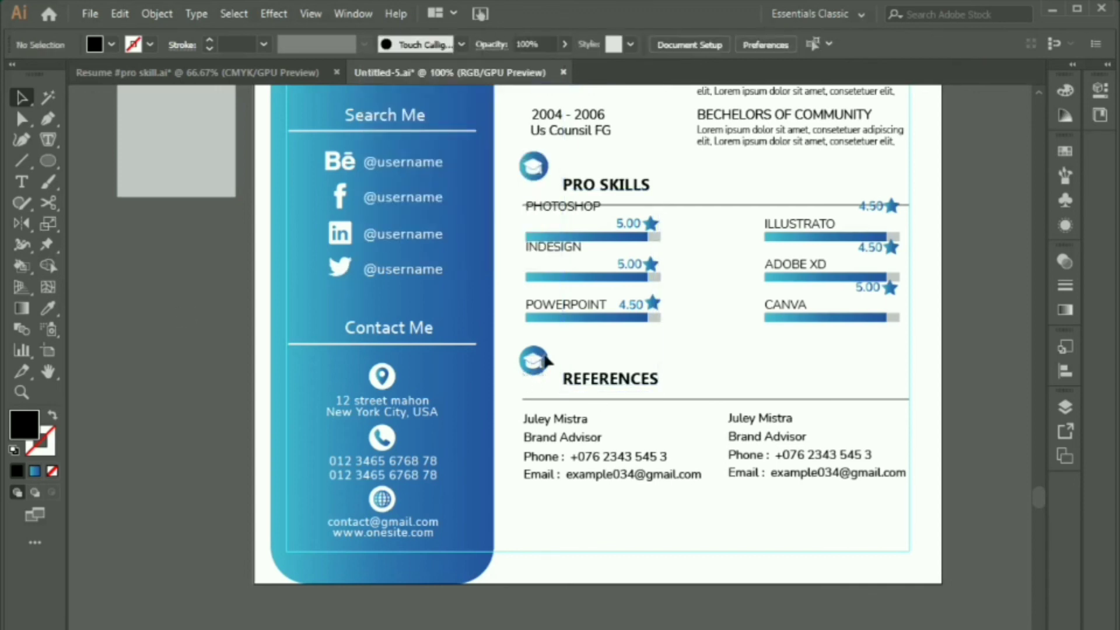
Step: Vertically centre the REFERENCES icon on its heading, using the heading as key object
click(543, 359)
shift+click(609, 379)
click(537, 46)
click(728, 45)
click(175, 306)
Step: Check the PRO SKILLS heading text and leave it unchanged
double_click(570, 187)
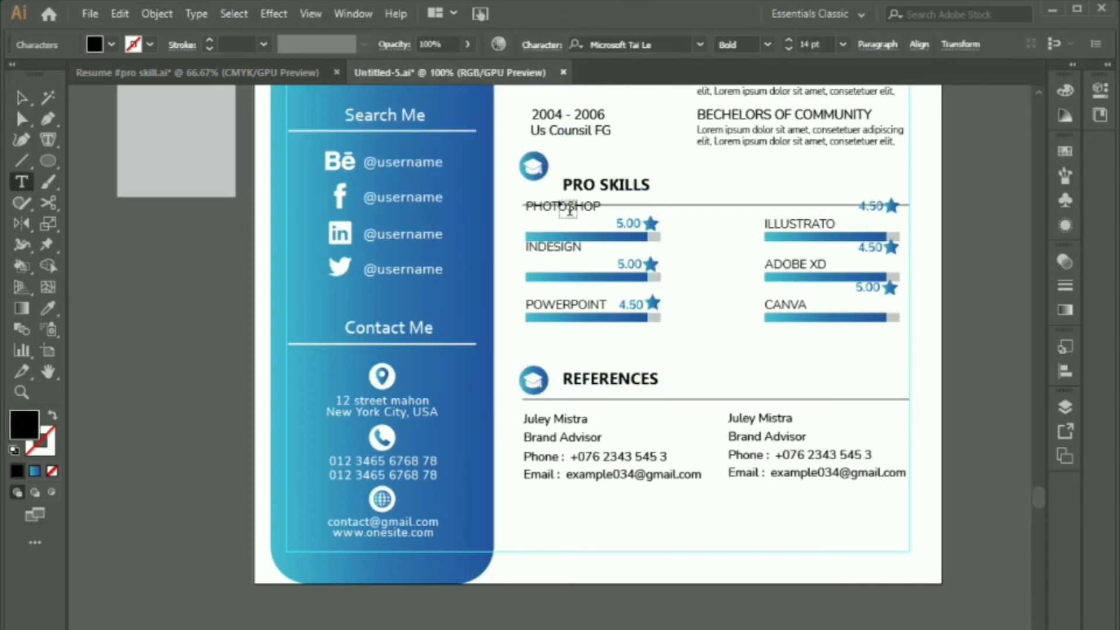
key(Escape)
click(709, 173)
scroll(708, 175, up, 5)
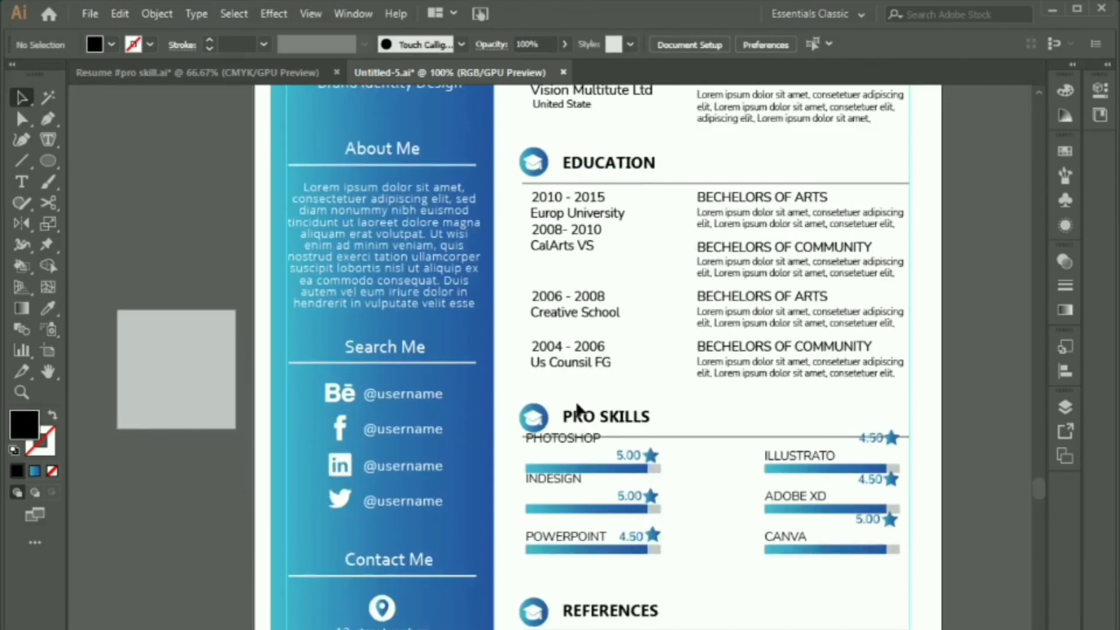
Step: Move the ILLUSTRATO, ADOBE XD and CANVA ratings down level with their skill names
click(572, 442)
scroll(967, 318, down, 3)
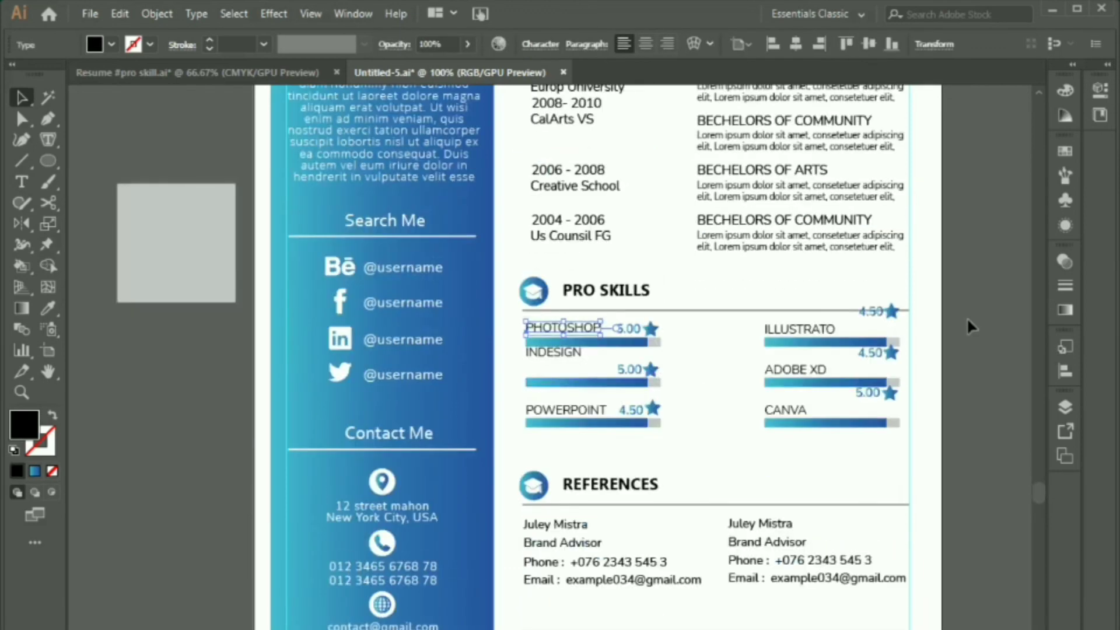
click(967, 317)
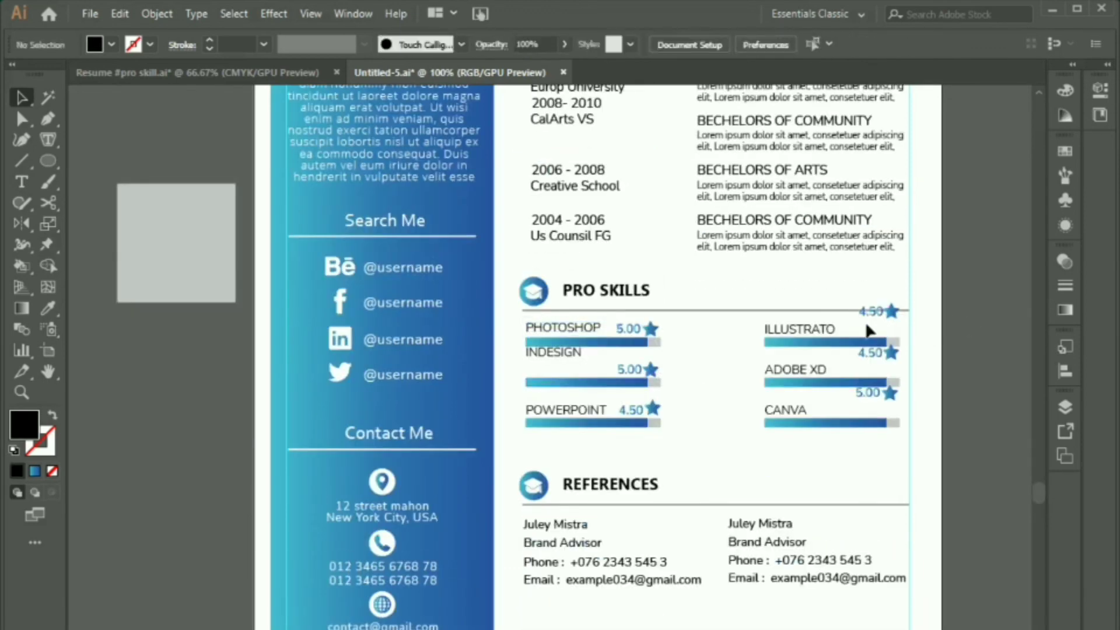
click(899, 317)
drag(902, 318, 902, 329)
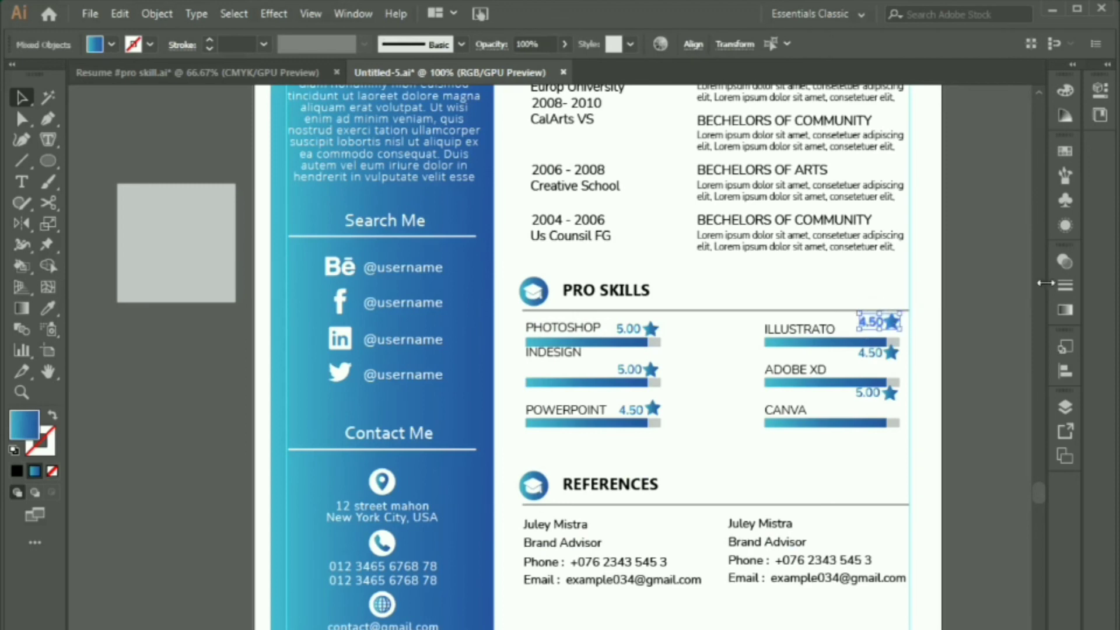
key(Down)
key(Down)
key(Down)
key(Down)
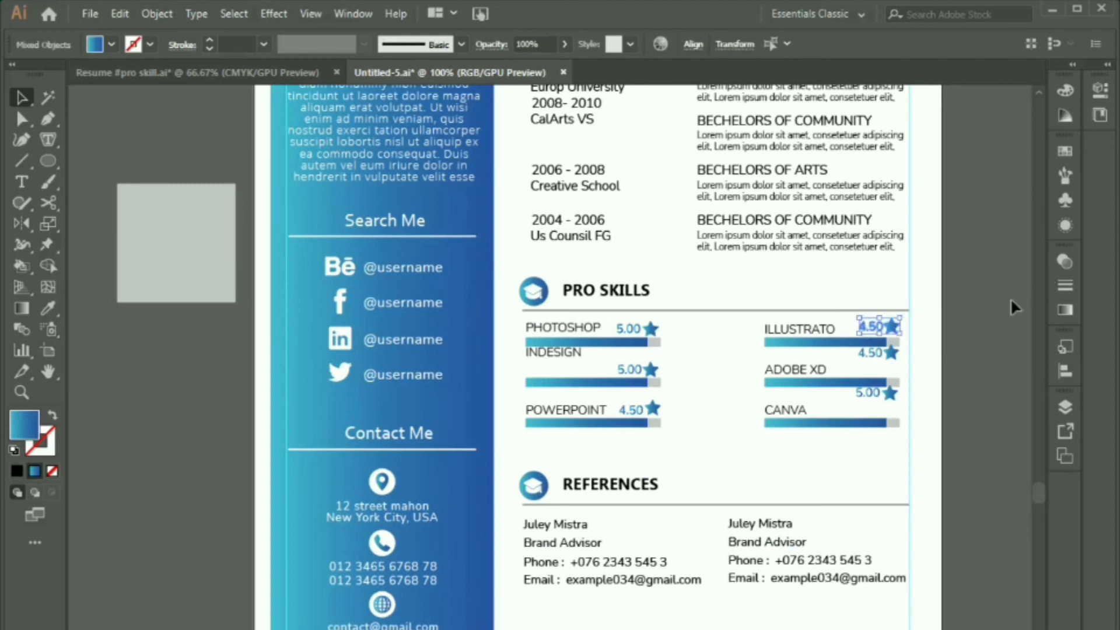
click(892, 352)
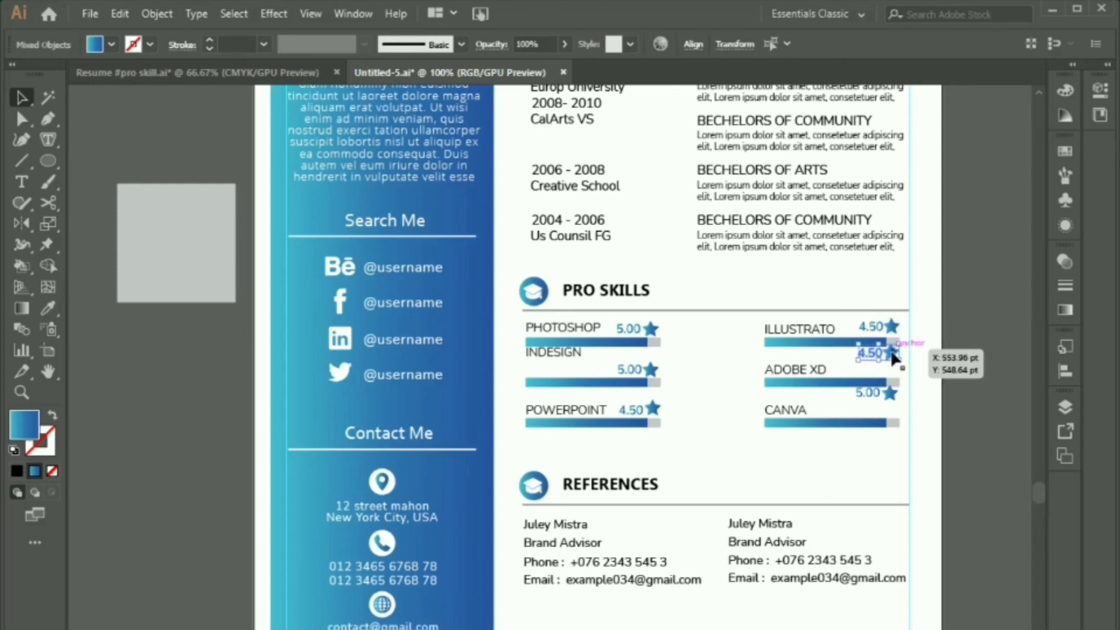
key(shift+Down)
key(shift+Down)
click(883, 394)
key(shift+Down)
key(shift+Down)
click(928, 250)
Step: Delete the cyan margin frame and the two spare squares beside the page
scroll(927, 251, down, 2)
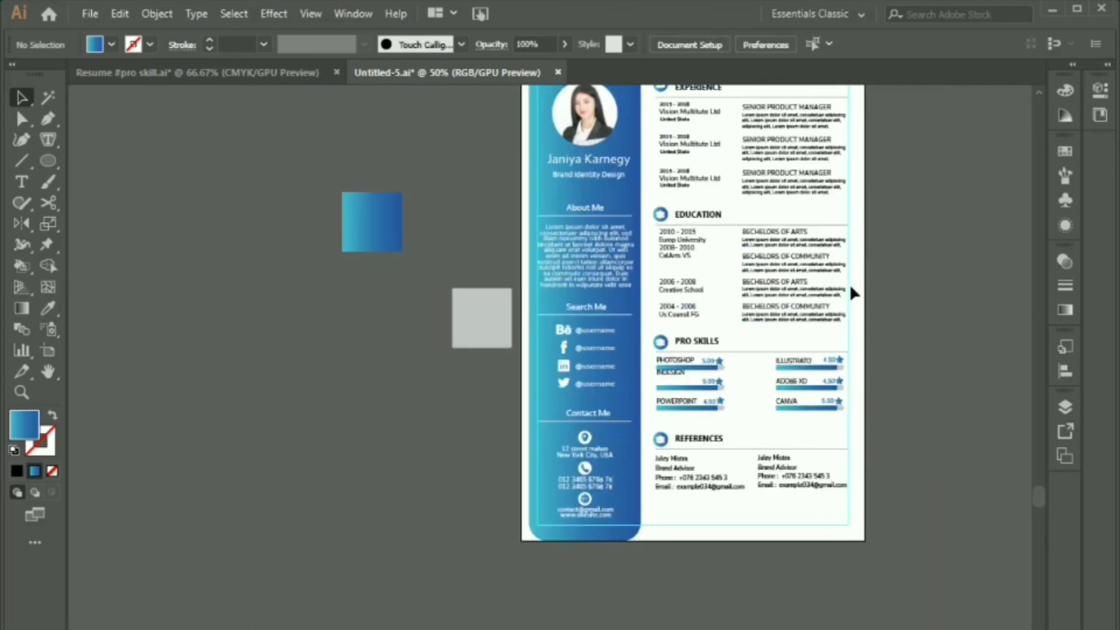
click(850, 289)
click(538, 301)
key(Delete)
drag(326, 178, 476, 312)
key(Delete)
drag(834, 298, 728, 354)
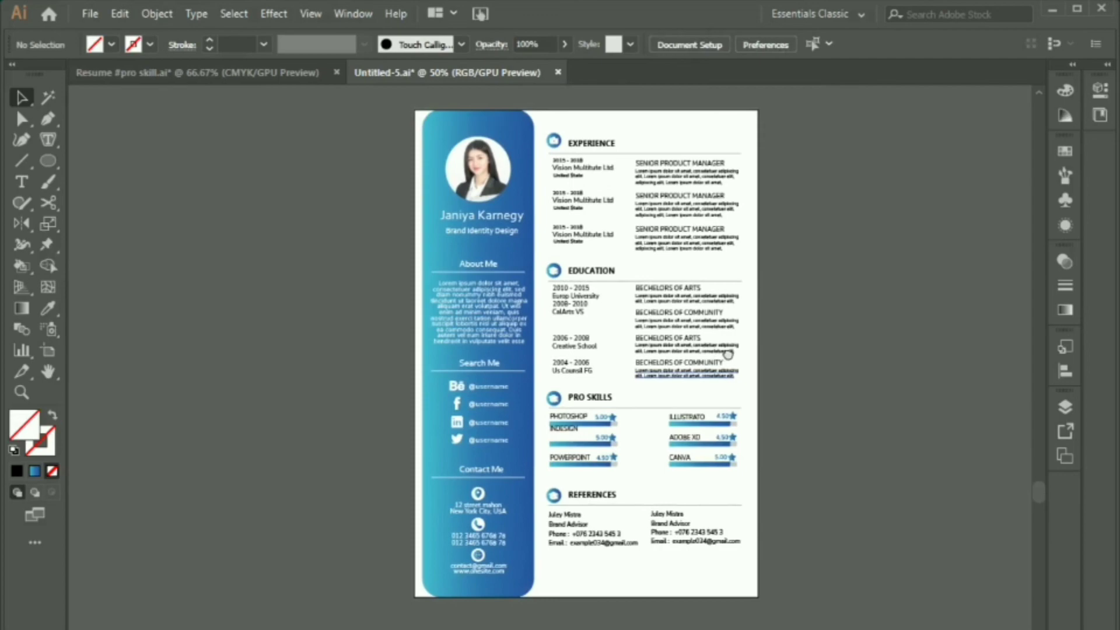